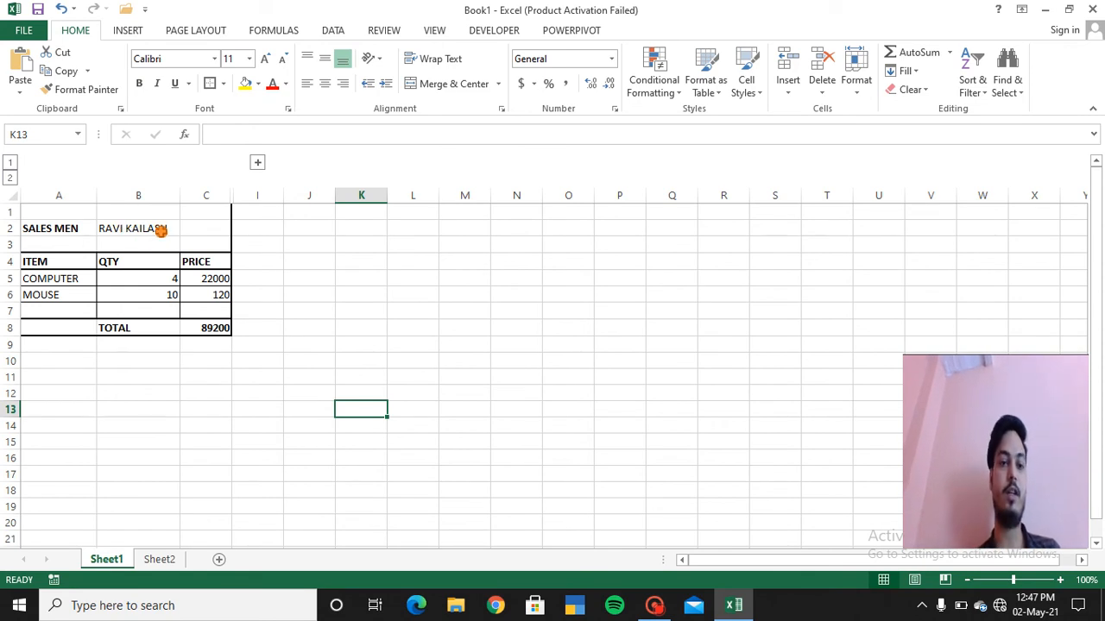
# - Filter the salesman drop-down list in cell B2 by the letters RA and show the matching names
pyautogui.click(161, 230)
pyautogui.click(187, 227)
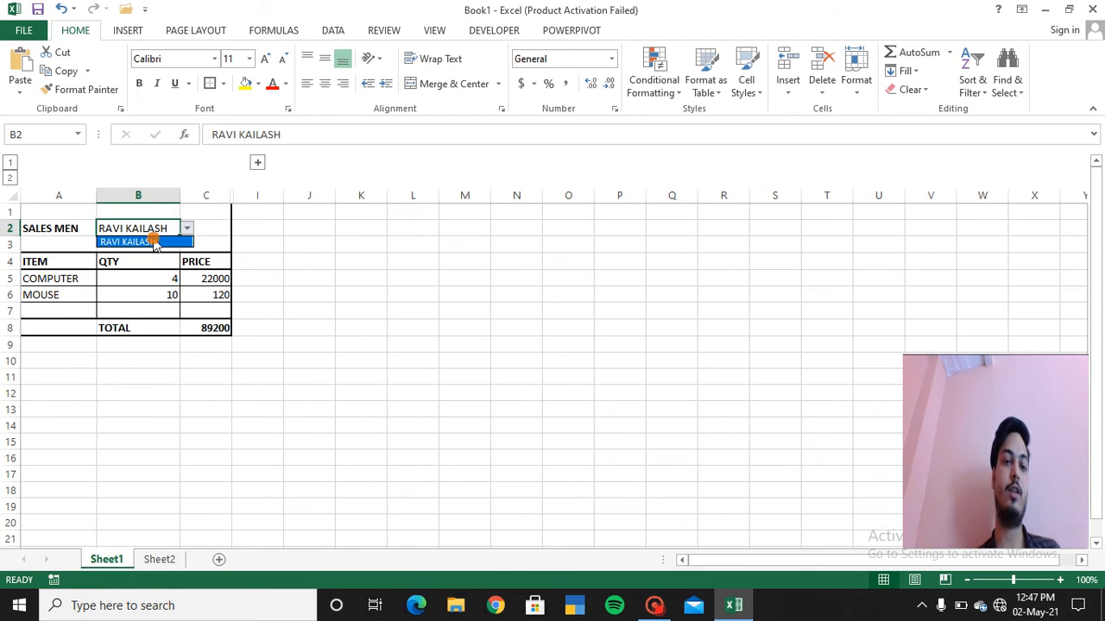
pyautogui.click(246, 236)
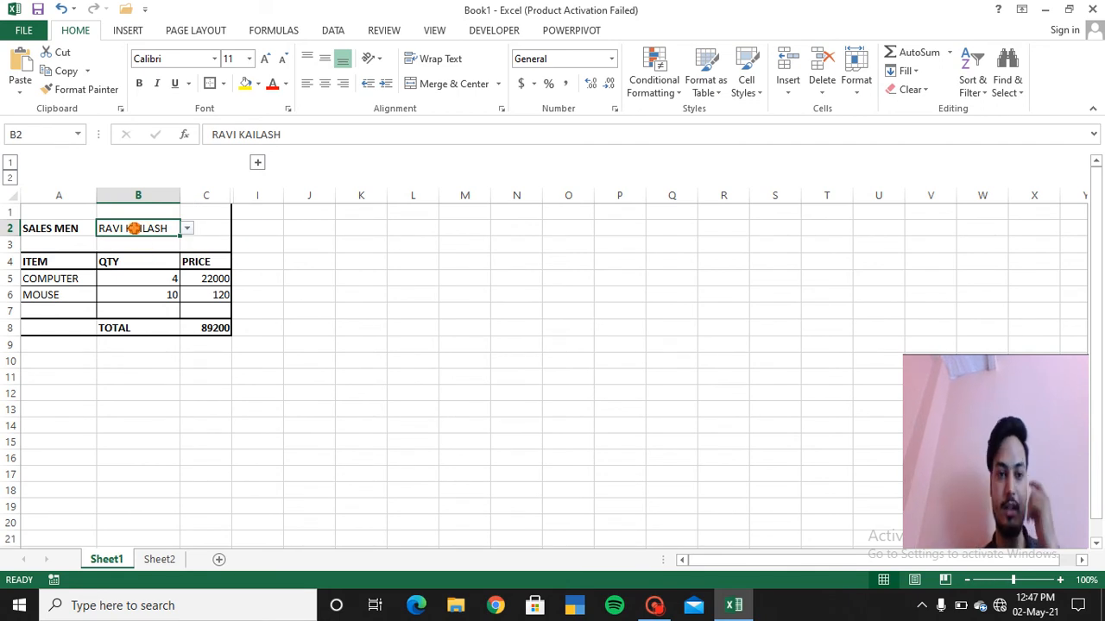
pyautogui.write('R')
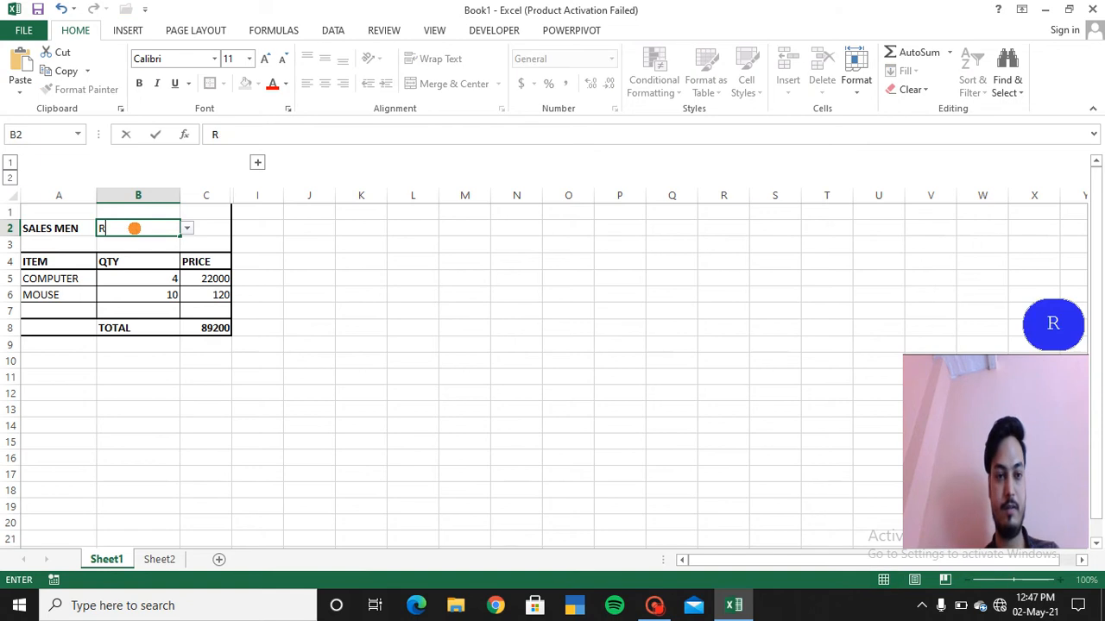
pyautogui.write('A')
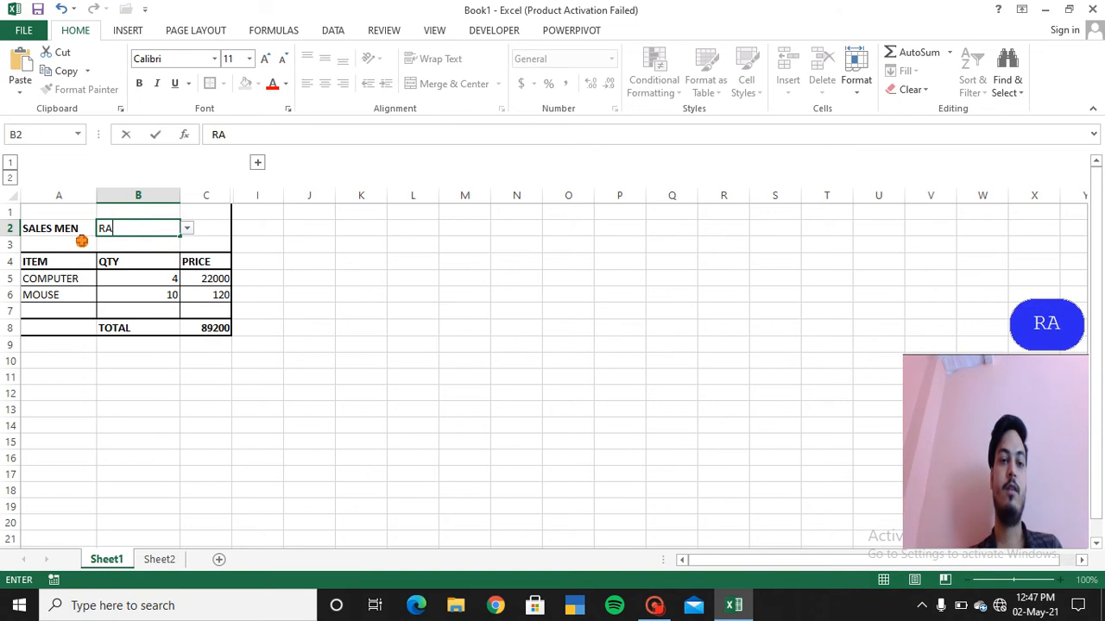
pyautogui.click(186, 229)
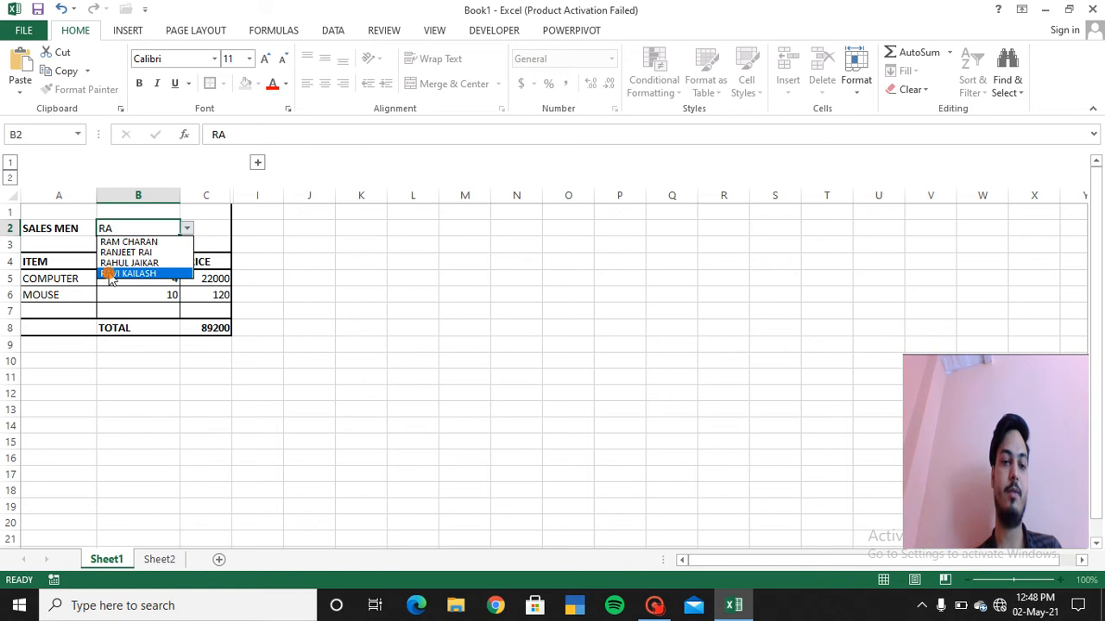
# - Filter the salesman list in cell B2 by the letter S and show the matching names
pyautogui.click(147, 227)
pyautogui.write('S')
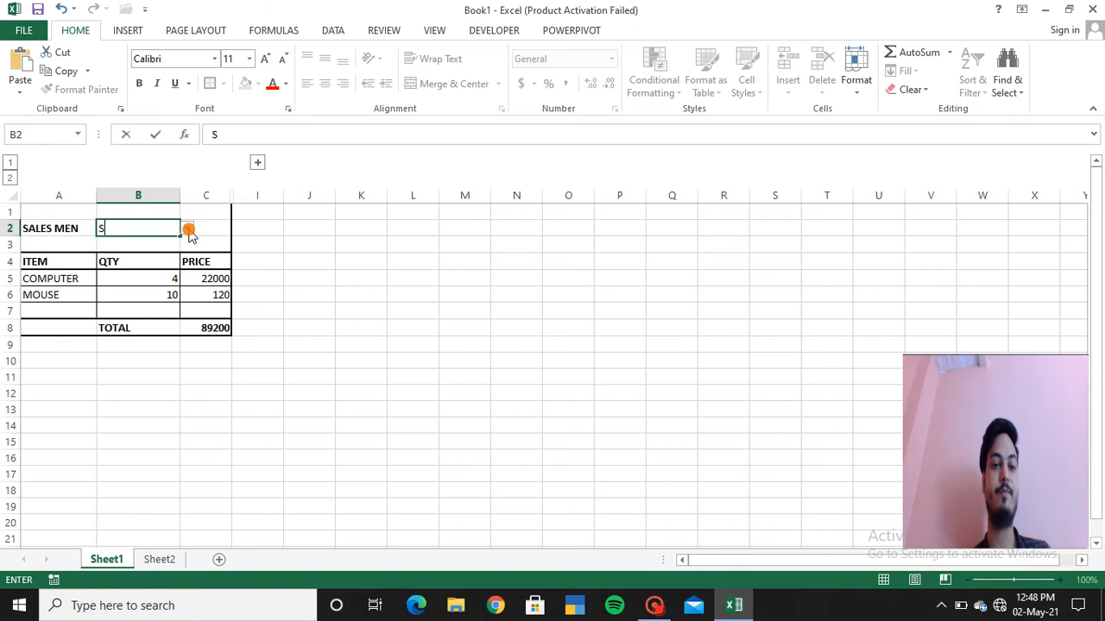
pyautogui.click(188, 230)
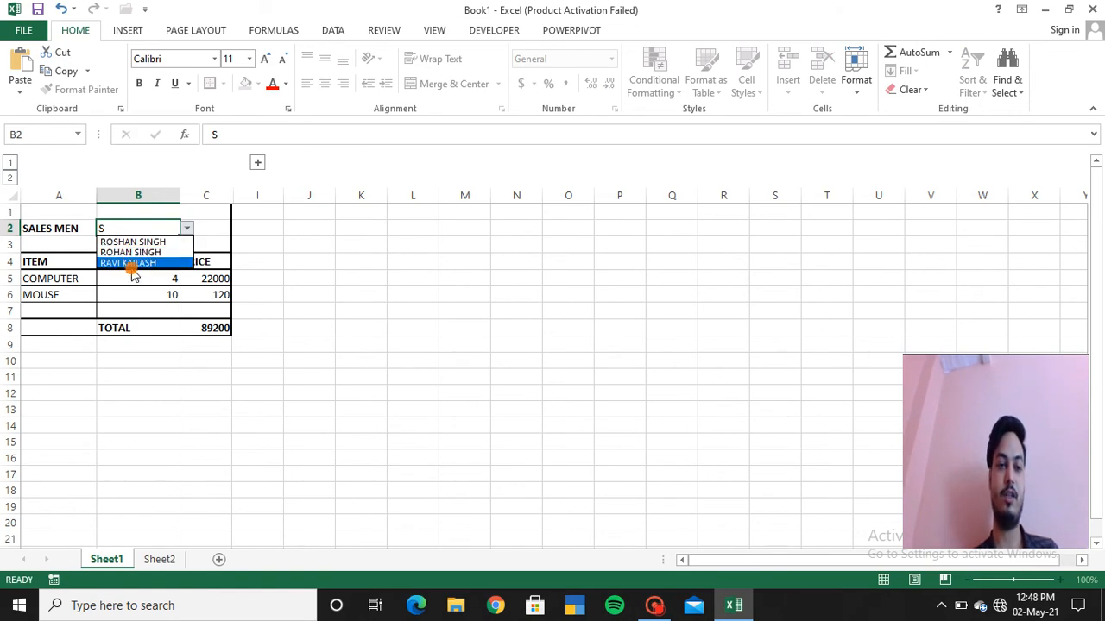
# - Filter the salesman list in cell B2 by the letter N and choose the first matching salesman
pyautogui.click(129, 227)
pyautogui.write('N')
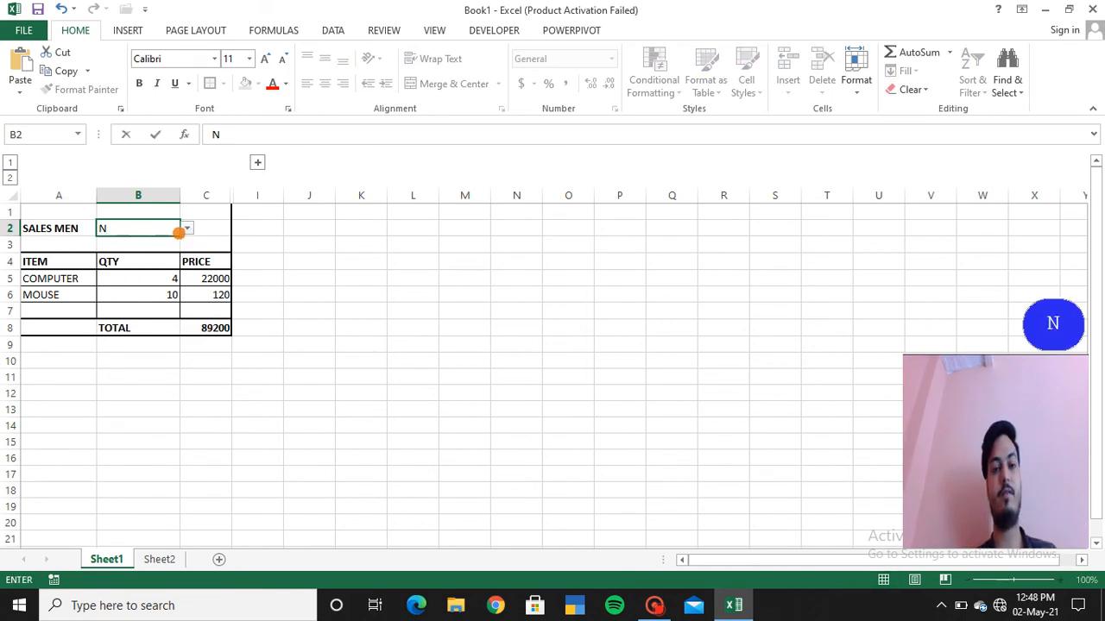
pyautogui.click(187, 228)
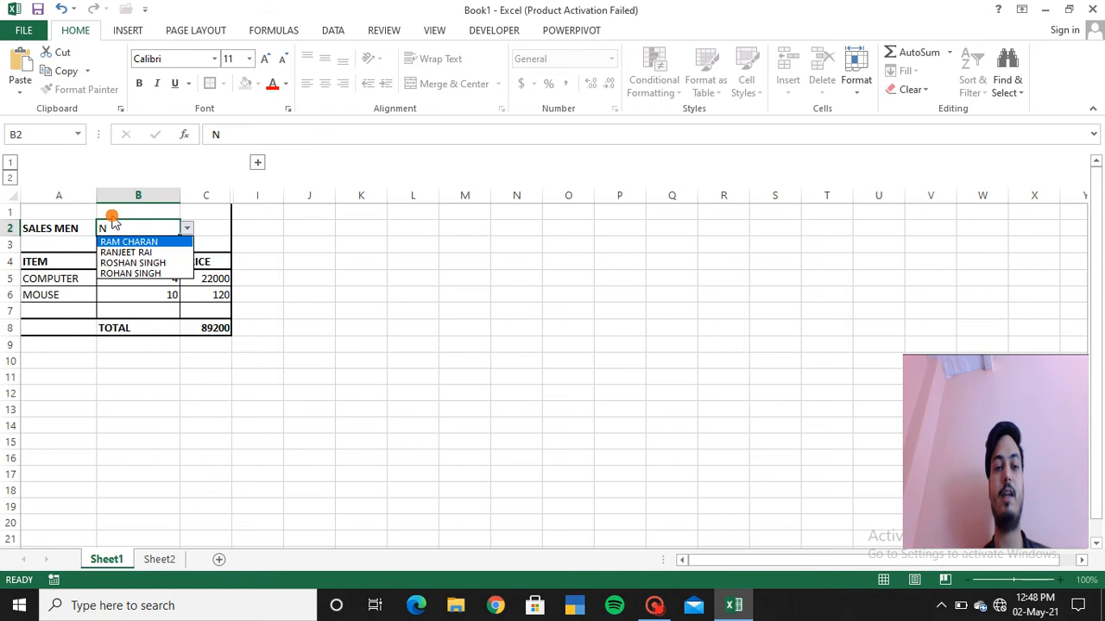
pyautogui.click(186, 227)
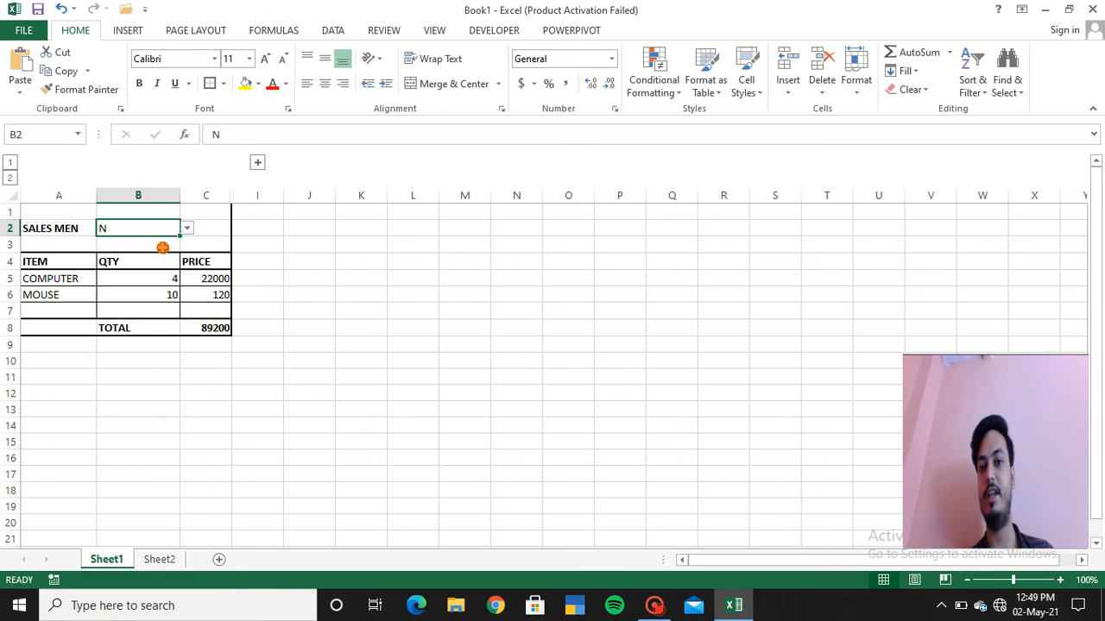
pyautogui.click(187, 228)
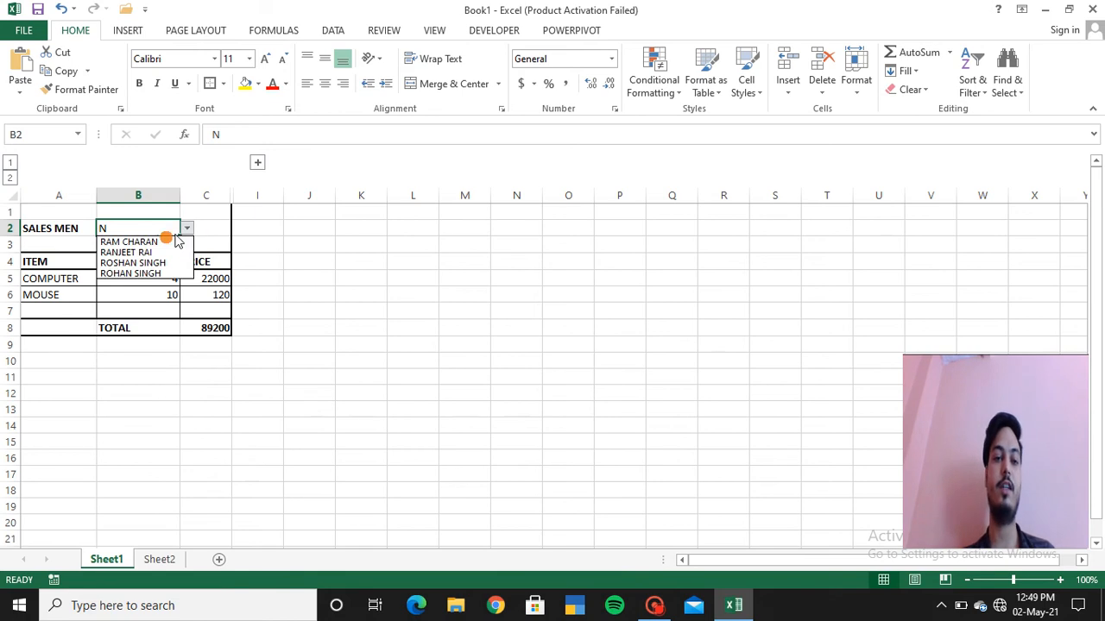
pyautogui.click(152, 242)
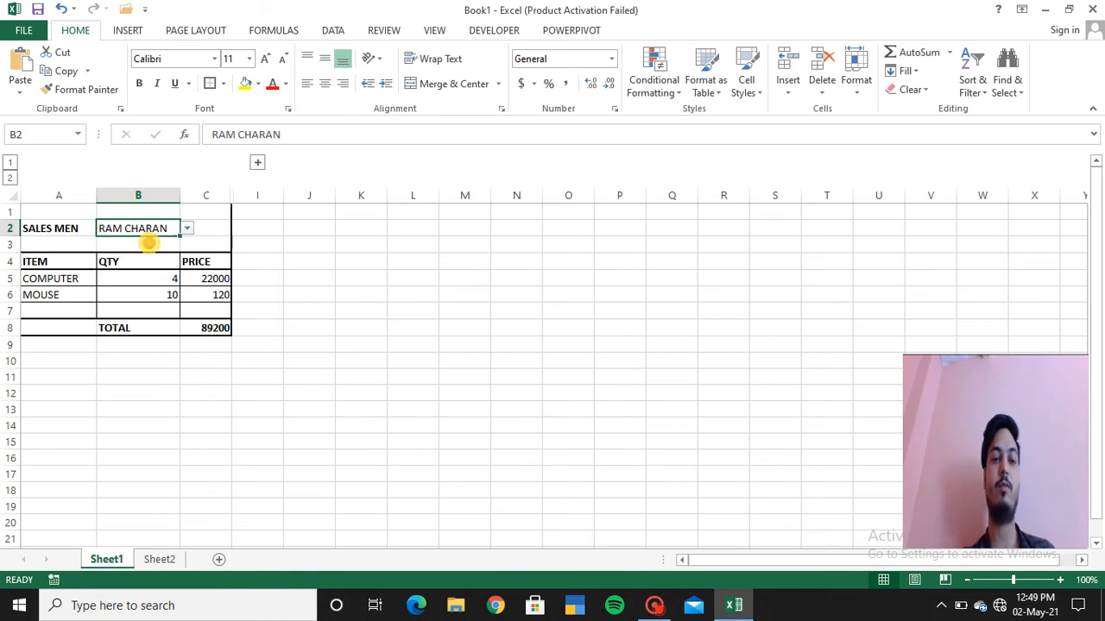
# - With the grouped helper columns temporarily expanded, filter the salesman list in B2 by J and choose the first match
pyautogui.click(257, 162)
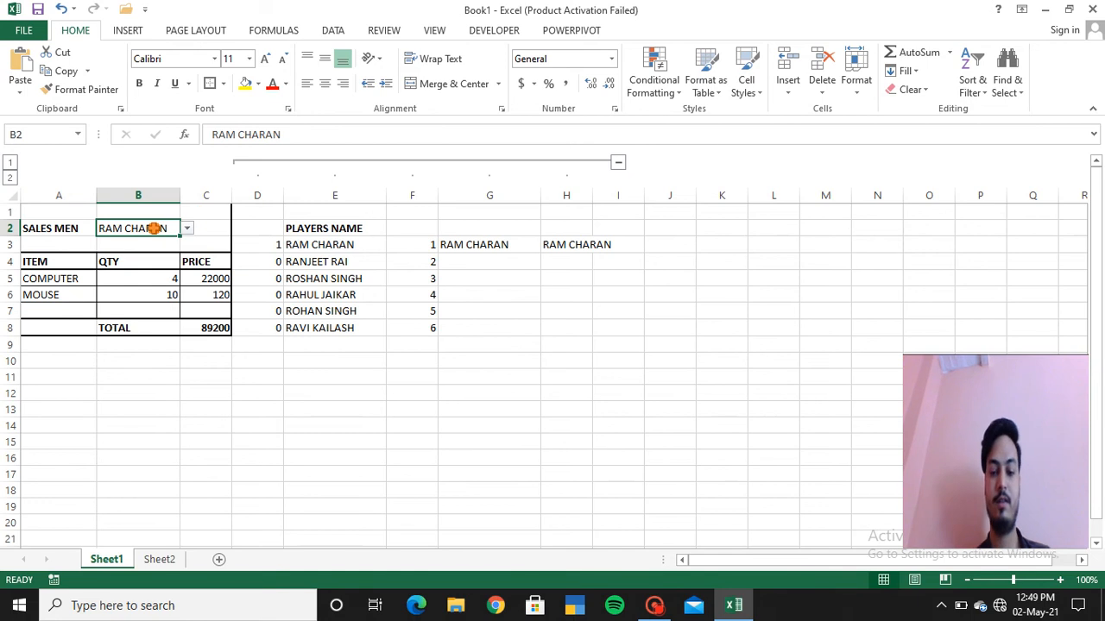
pyautogui.write('J')
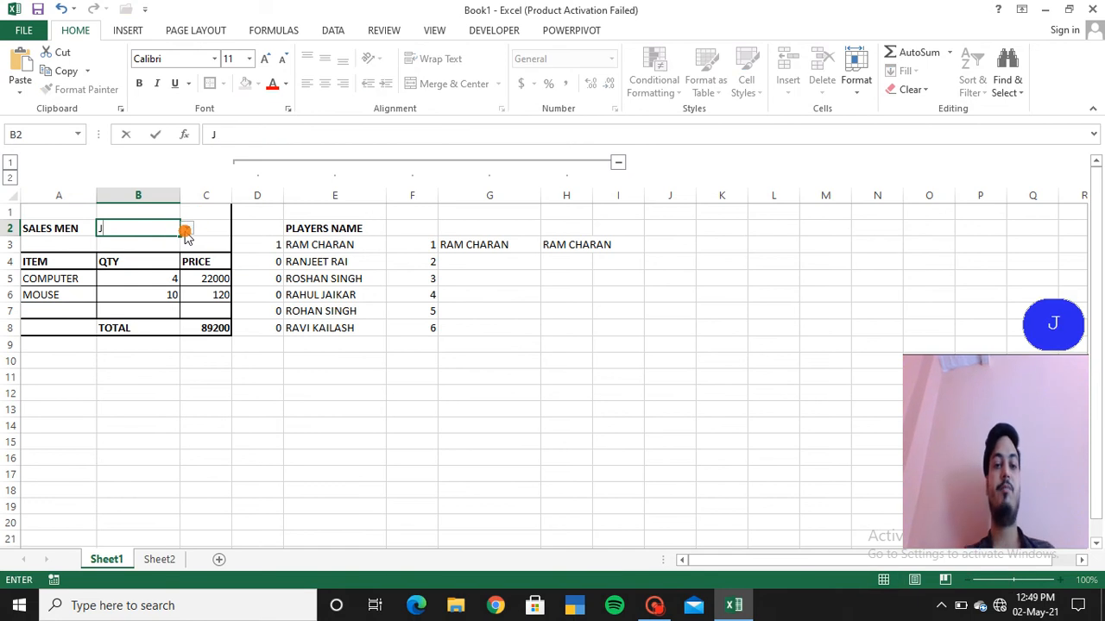
pyautogui.click(186, 230)
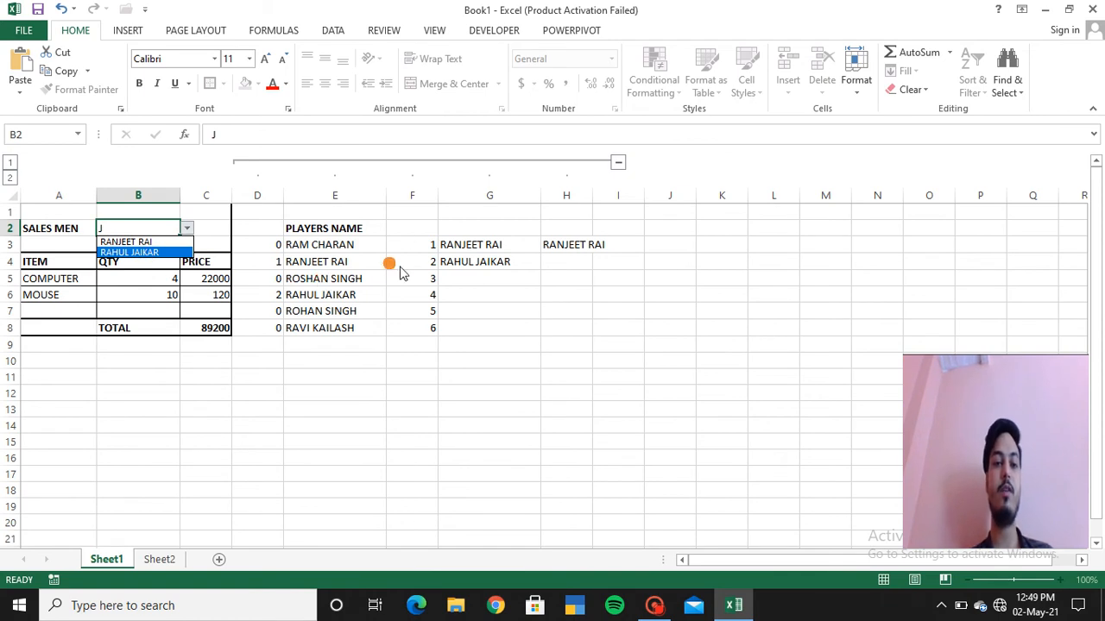
pyautogui.click(142, 242)
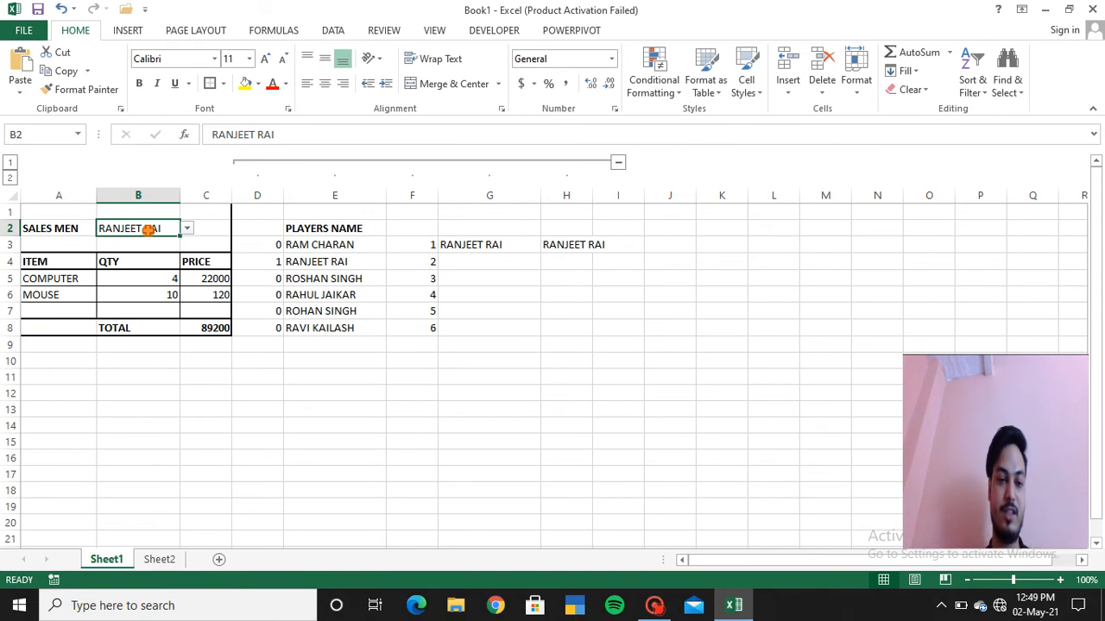
pyautogui.click(618, 162)
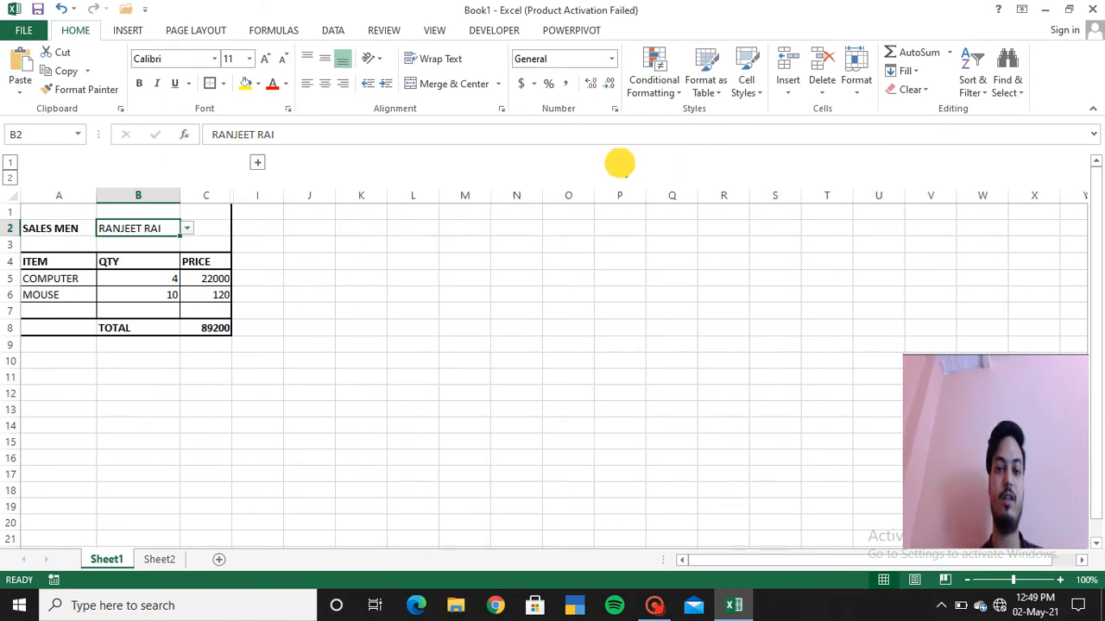
# - On Sheet2, go through the PLAYERS NAME list from its header in E3 down to E10
pyautogui.click(158, 559)
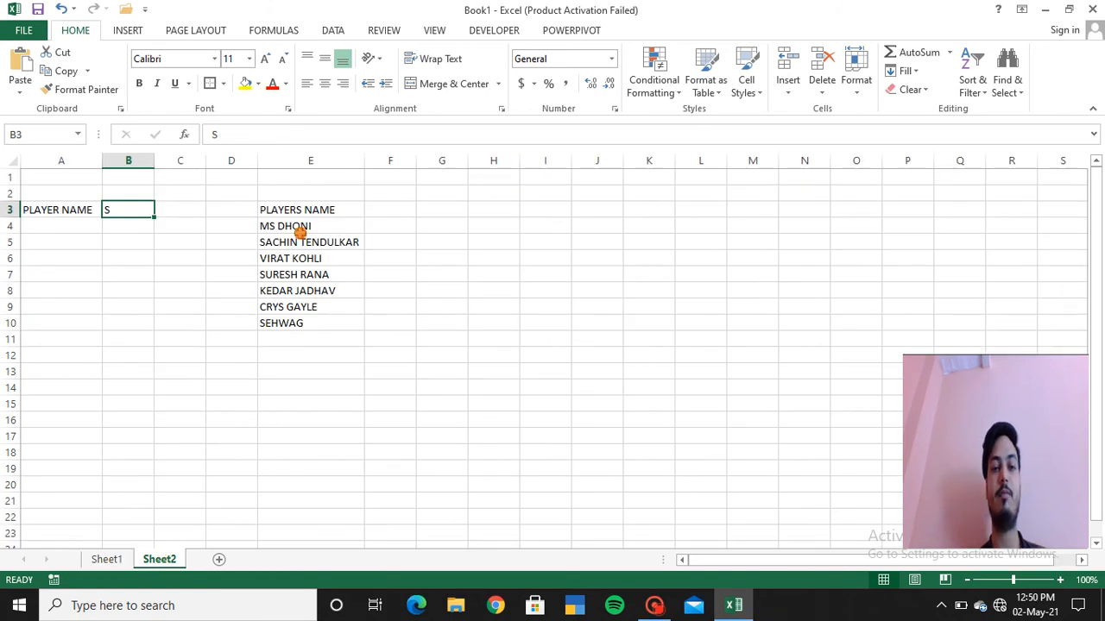
pyautogui.click(291, 213)
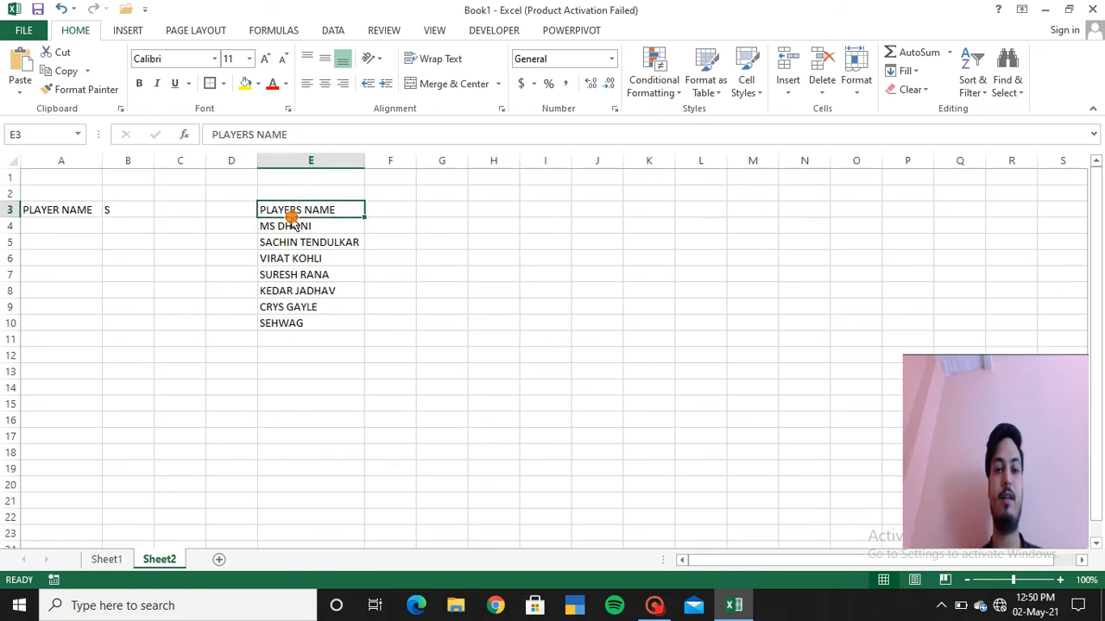
pyautogui.press('Down')
pyautogui.press('Down')
pyautogui.press('Down')
pyautogui.press('Down')
pyautogui.press('Down')
pyautogui.press('Down')
pyautogui.press('Down')
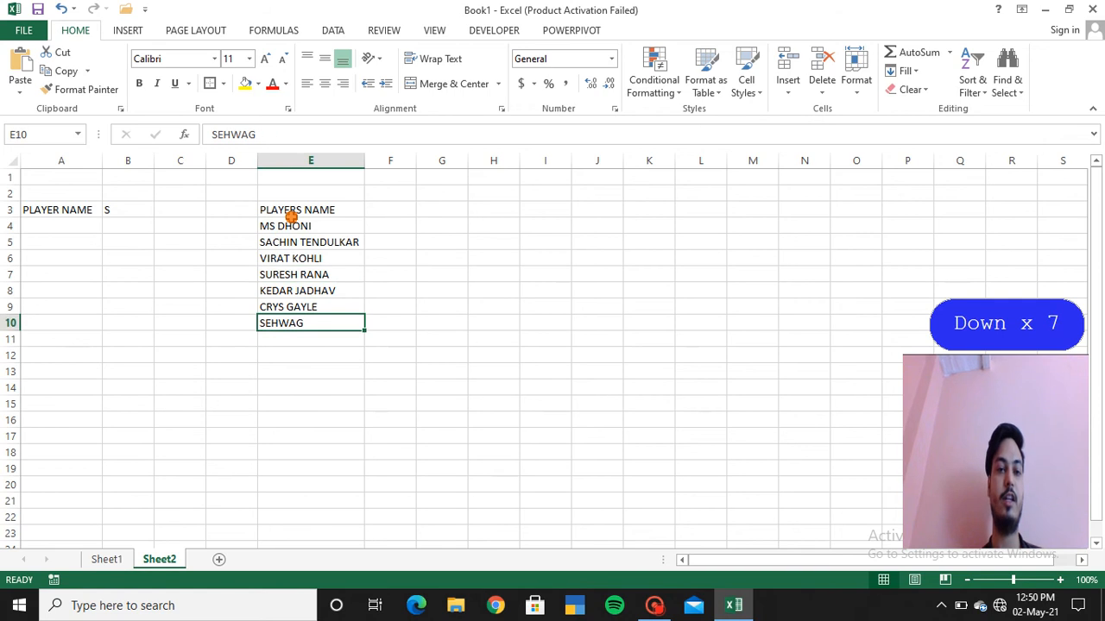
# - Make the PLAYERS NAME header in cell E3 bold
pyautogui.click(127, 208)
pyautogui.press('Left')
pyautogui.press('Left')
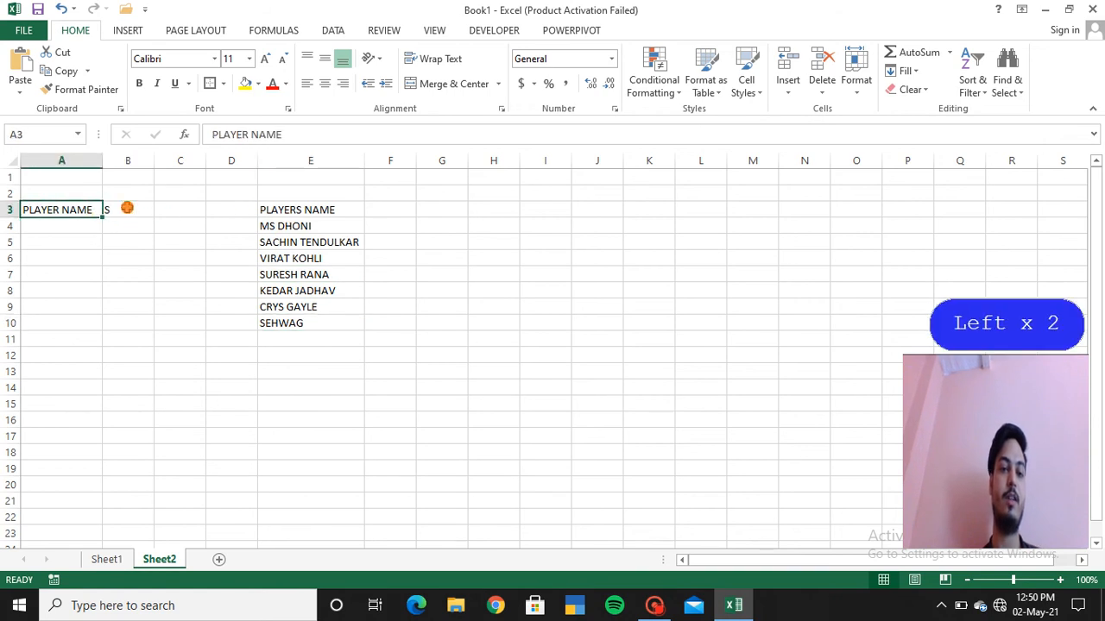
pyautogui.press('Right')
pyautogui.press('Right')
pyautogui.press('Right')
pyautogui.press('Right')
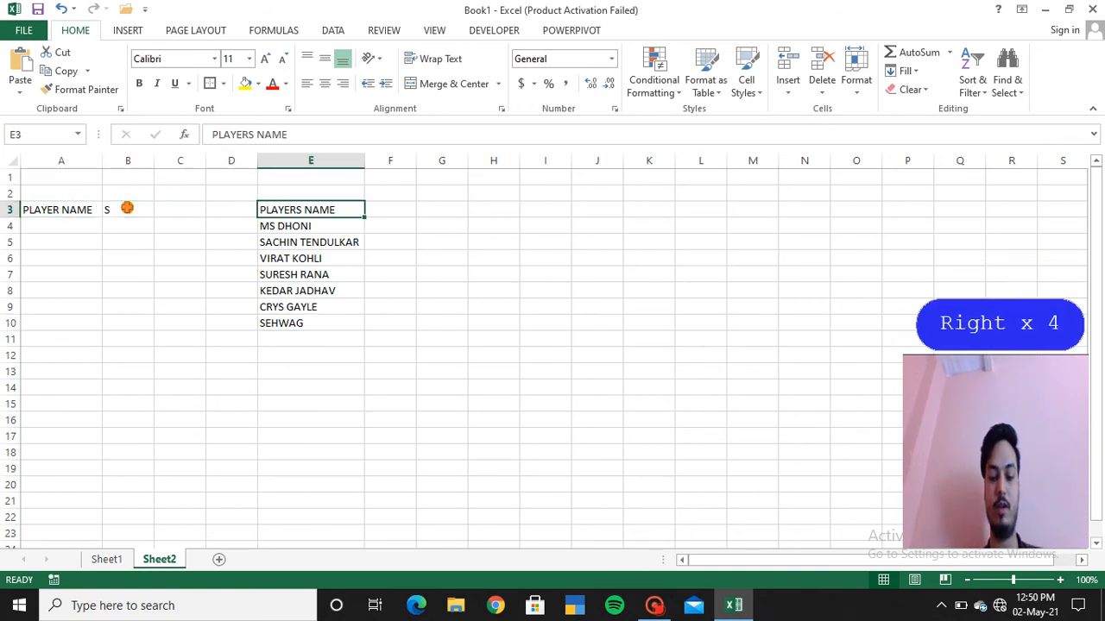
pyautogui.hotkey('ctrl', 'b')
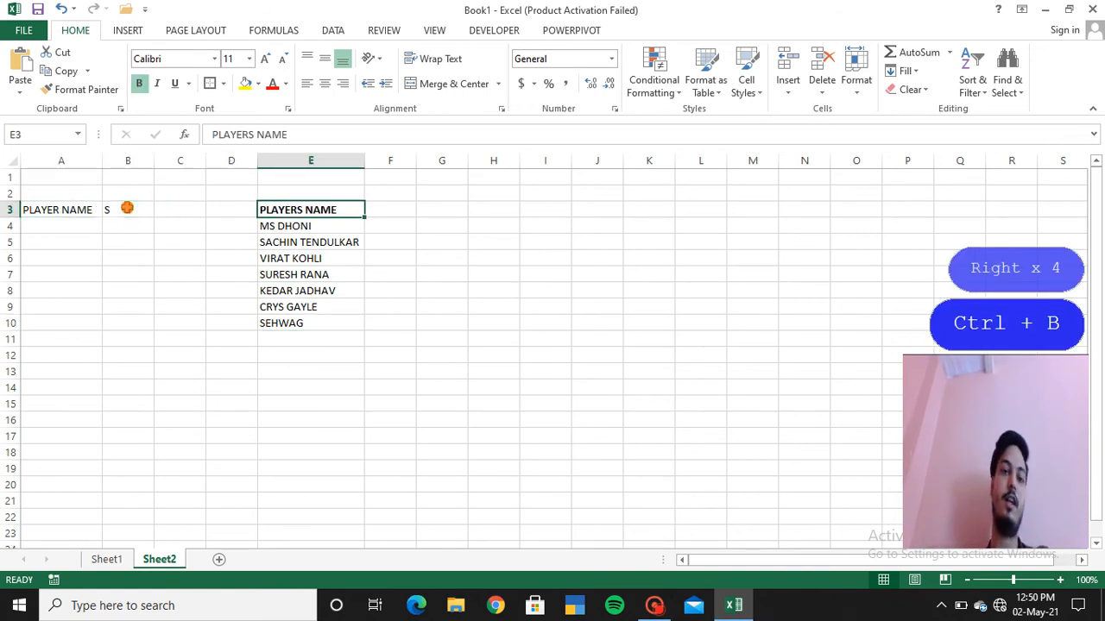
# - Enter the formula =SEARCH($B$3,E4) in cell D4, beside the first player name
pyautogui.click(232, 226)
pyautogui.write('=')
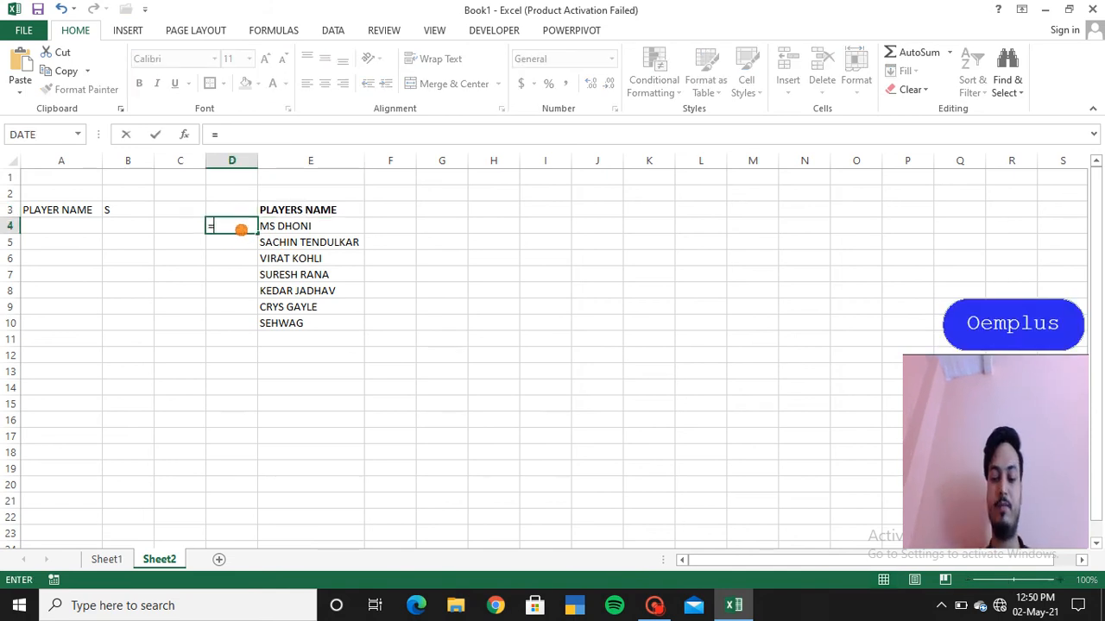
pyautogui.write('SEAR')
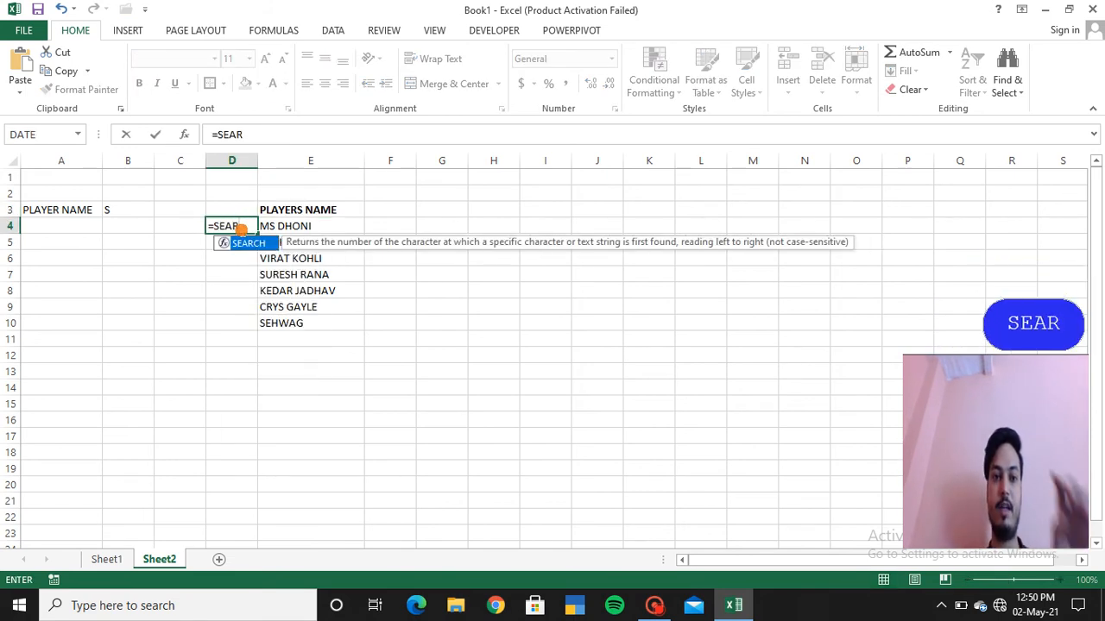
pyautogui.press('Tab')
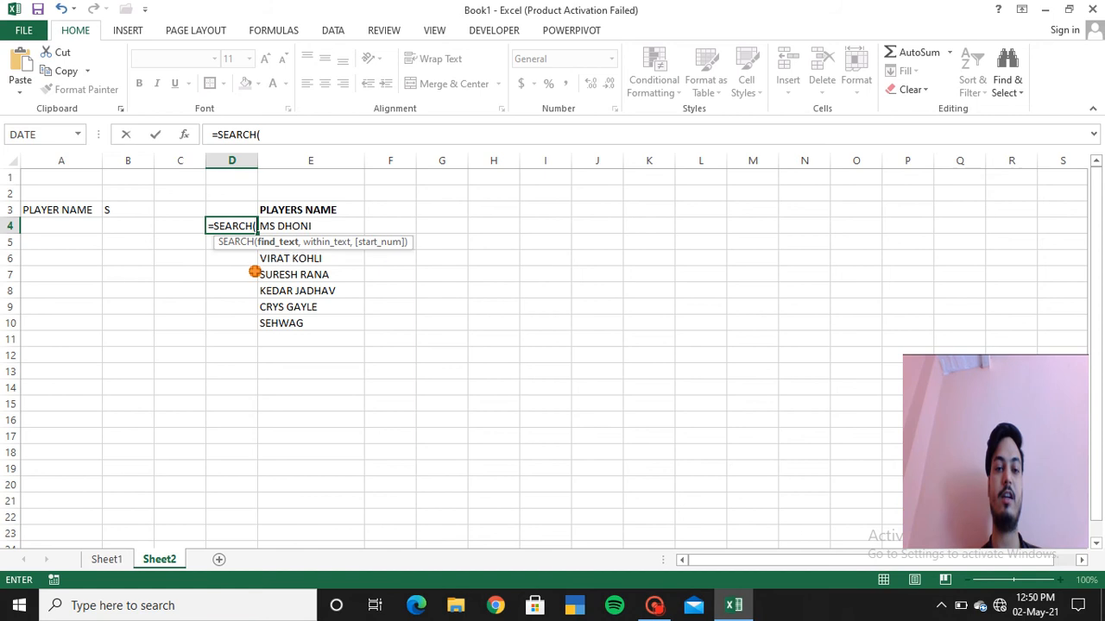
pyautogui.click(113, 210)
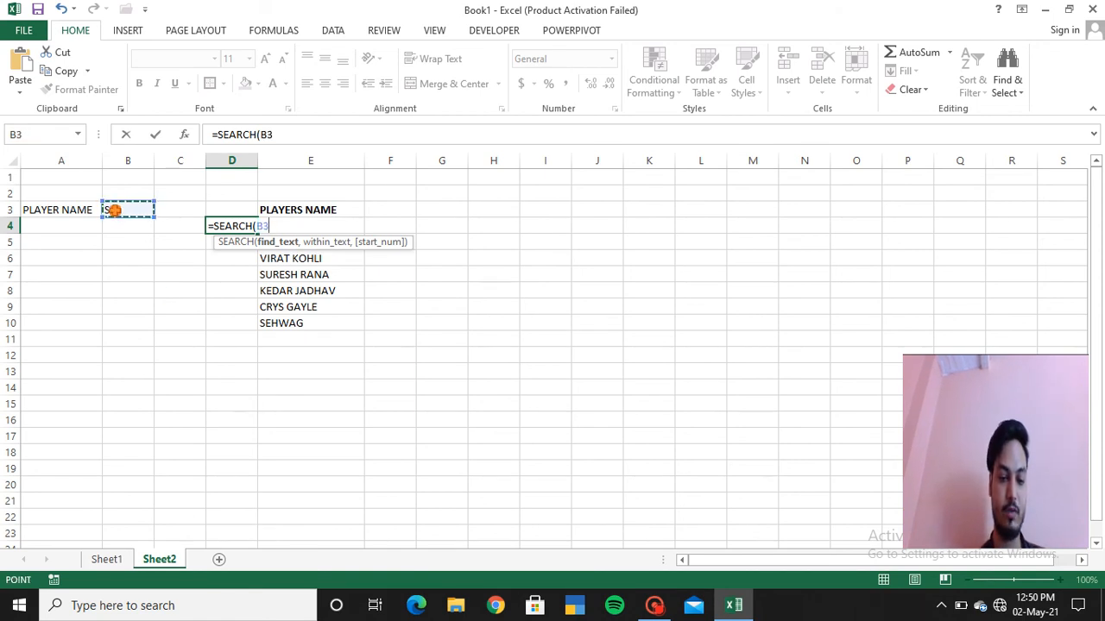
pyautogui.press('F4')
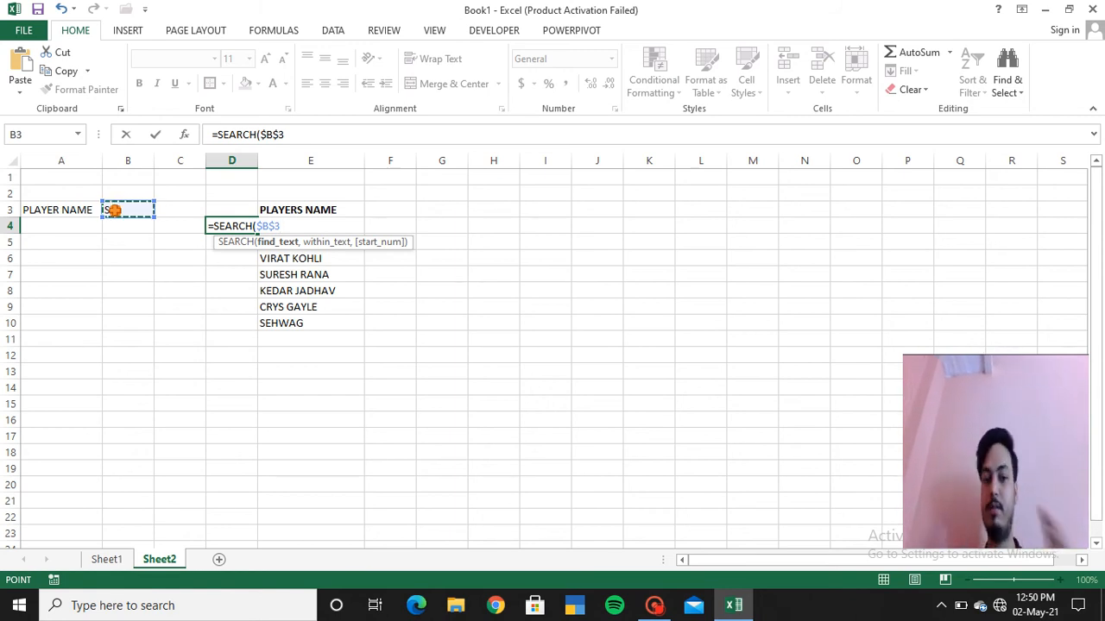
pyautogui.write(',')
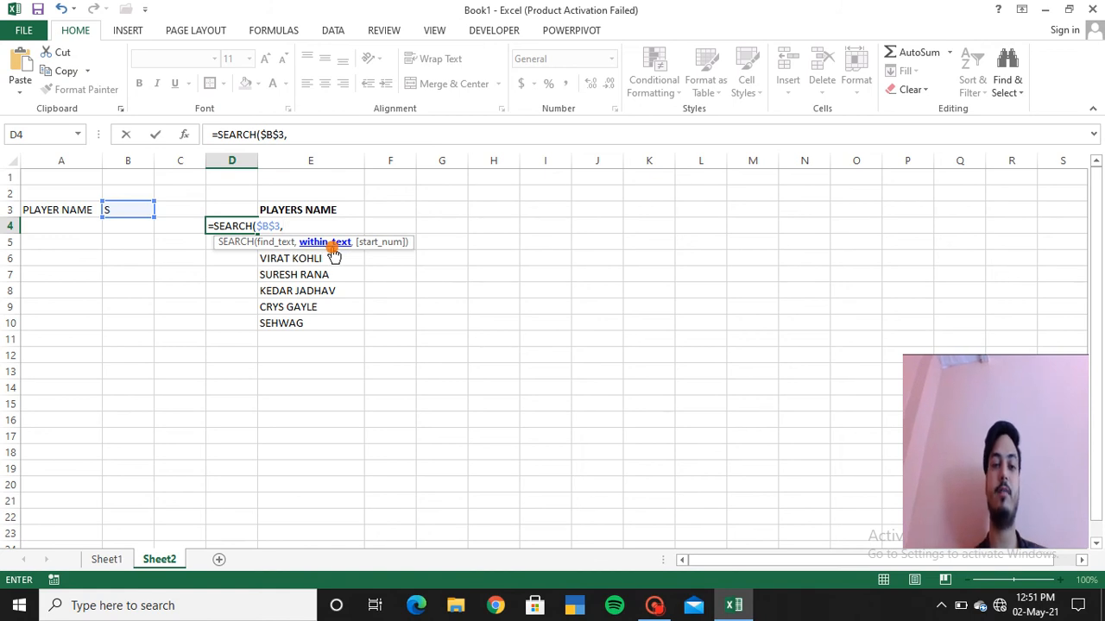
pyautogui.press('Right')
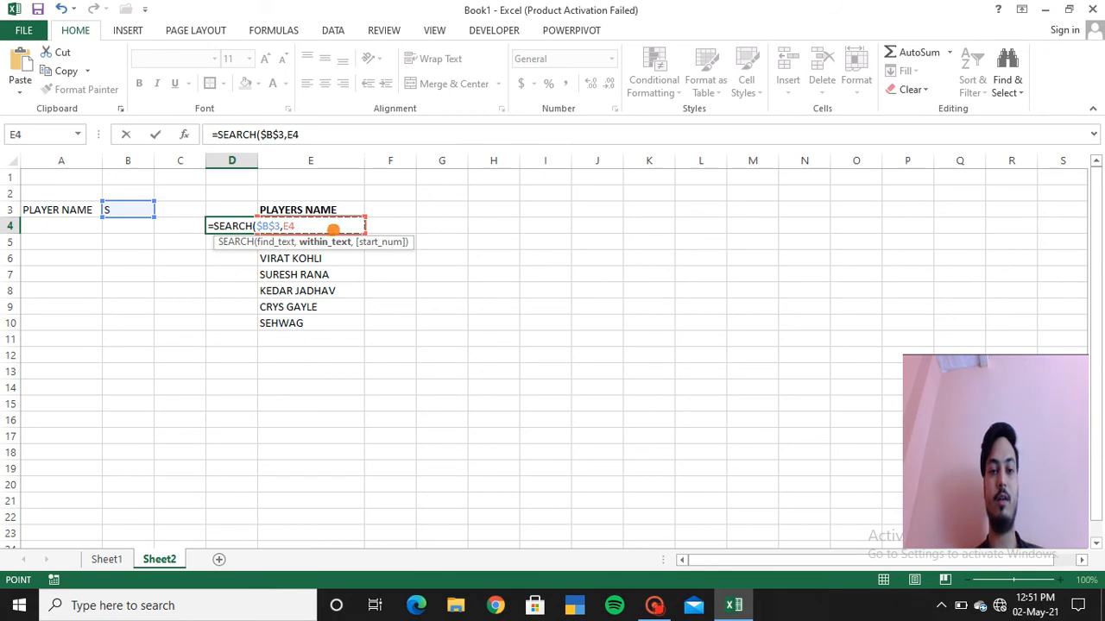
pyautogui.write(')')
pyautogui.press('Return')
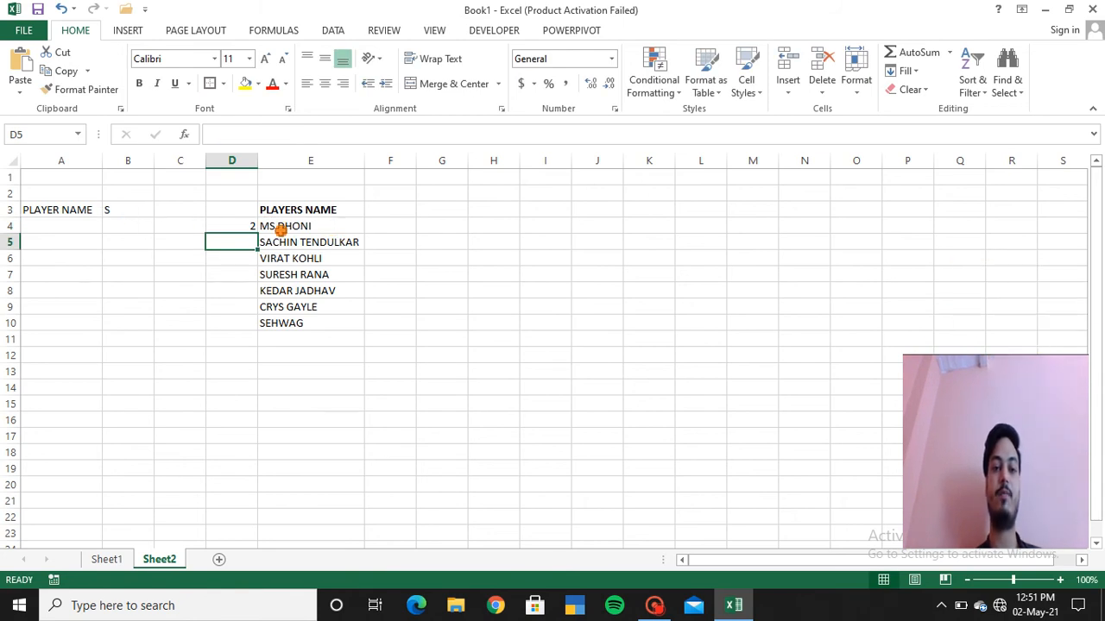
# - Fill the SEARCH formula from D4 down to D10 alongside the whole players list
pyautogui.click(239, 226)
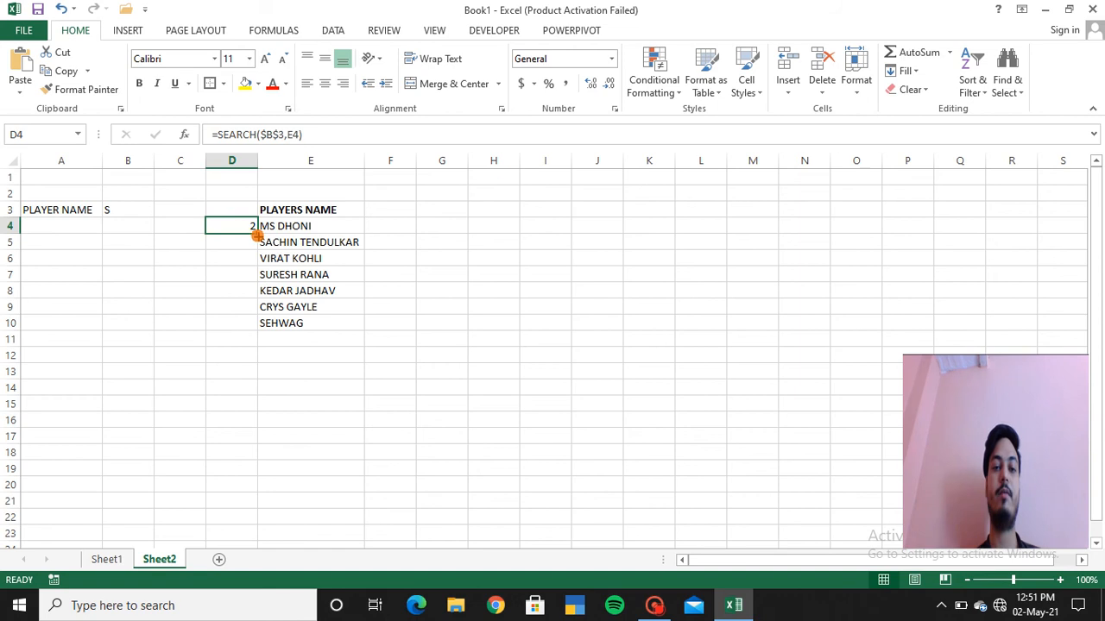
pyautogui.doubleClick(257, 233)
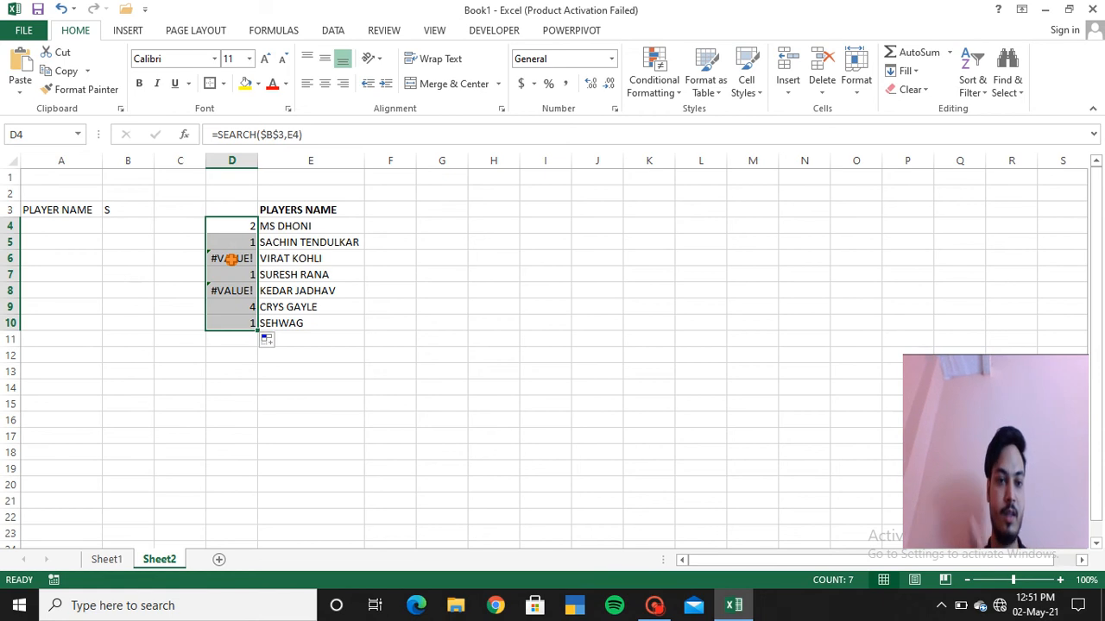
# - Wrap the SEARCH formula in D4 as =IF(SEARCH($B$3,E4)>0,1,0) and fill it down to D10
pyautogui.click(241, 225)
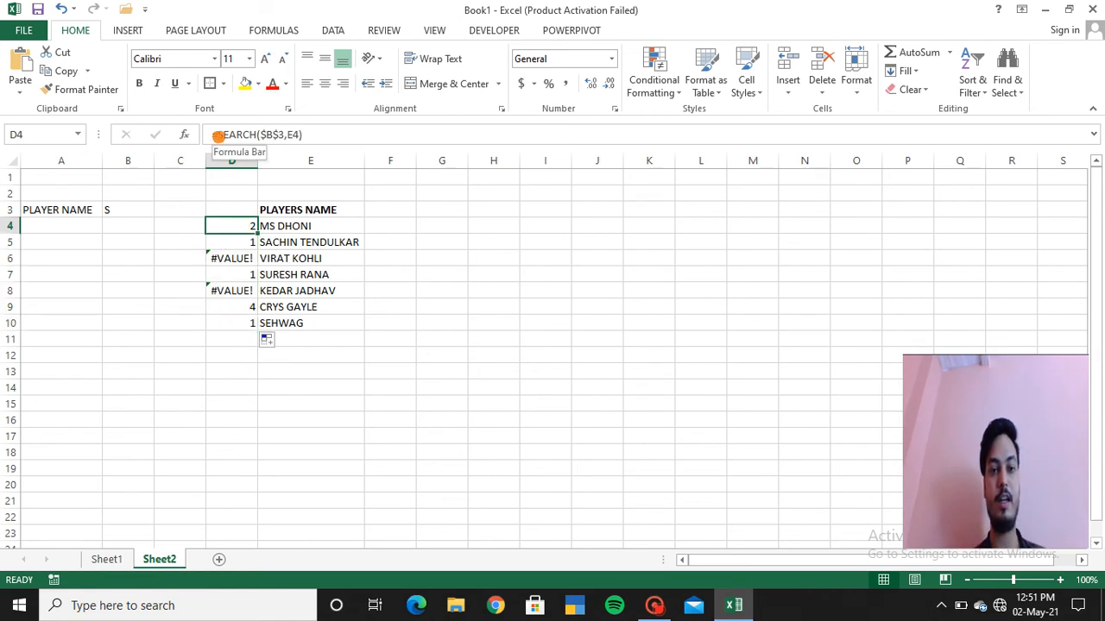
pyautogui.click(218, 135)
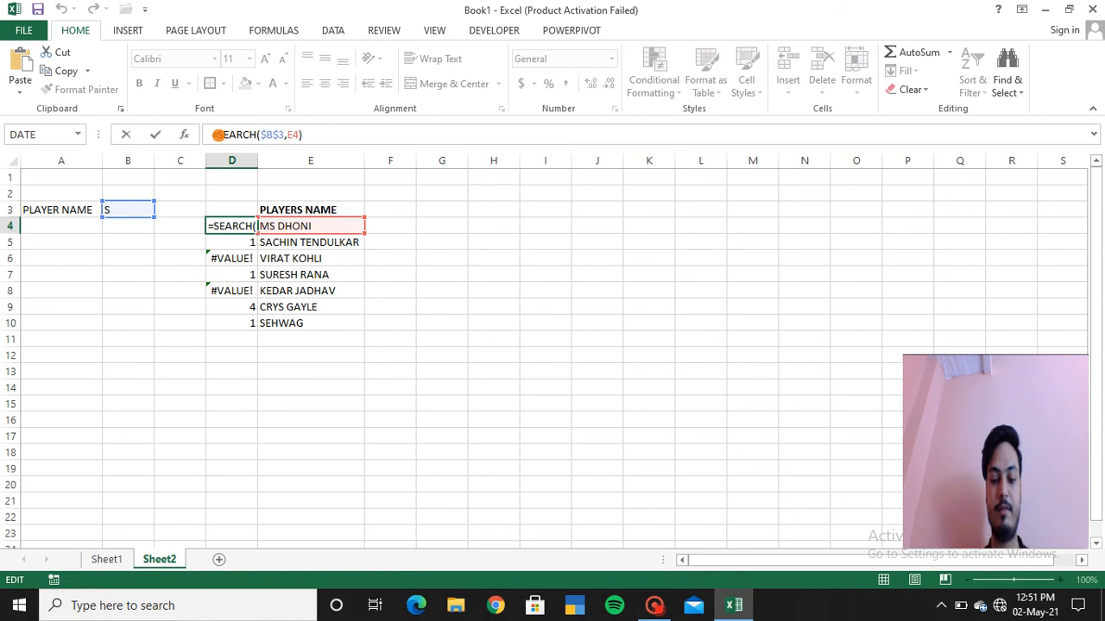
pyautogui.write('IF')
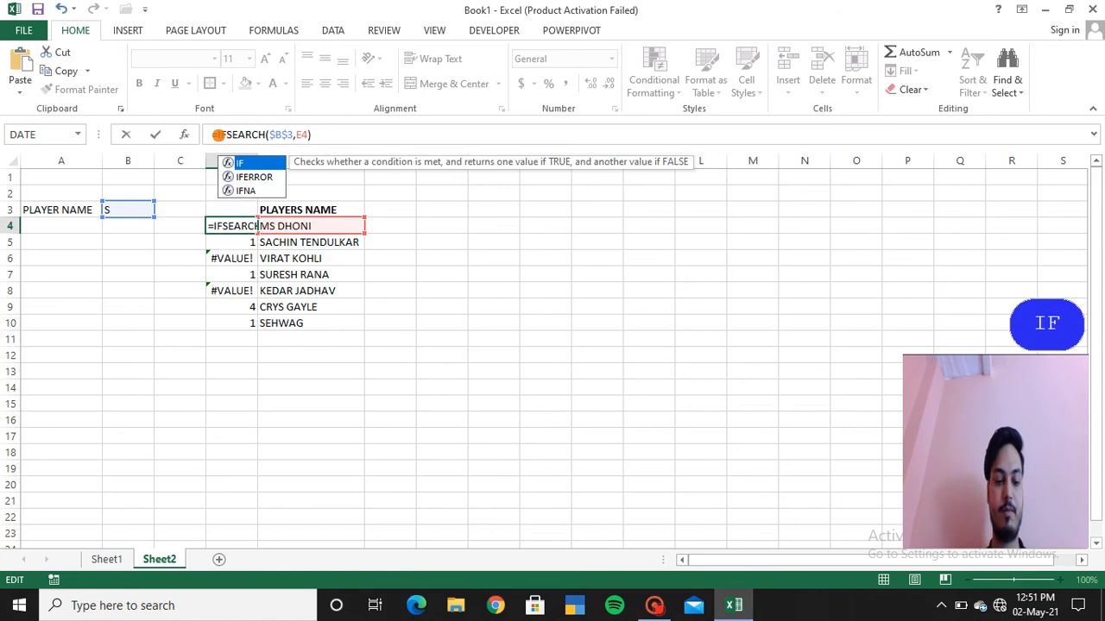
pyautogui.press('Tab')
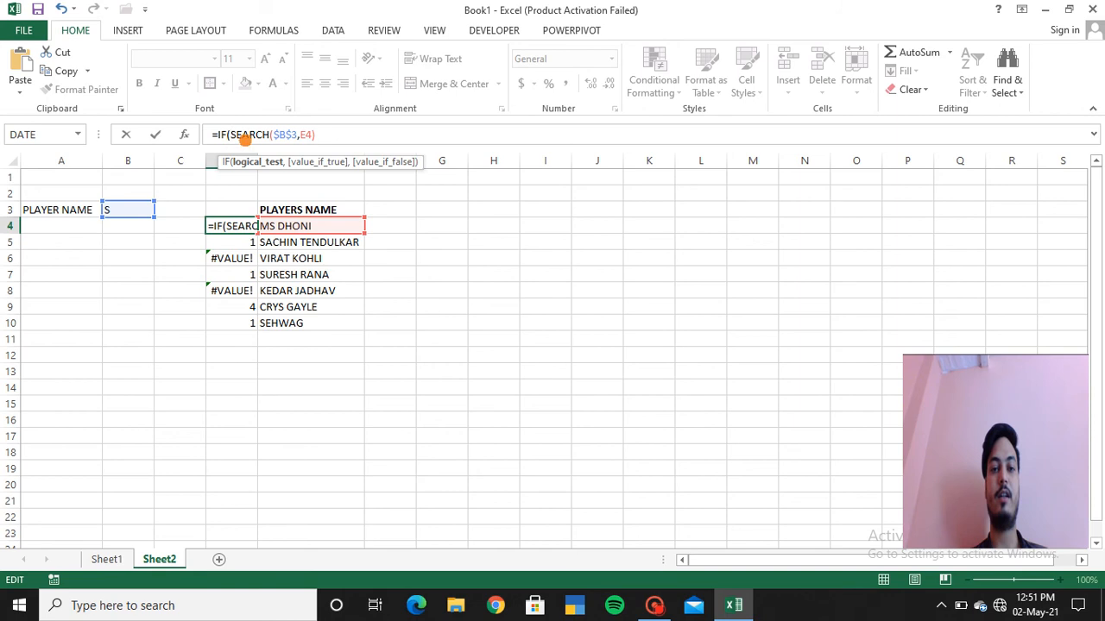
pyautogui.click(338, 134)
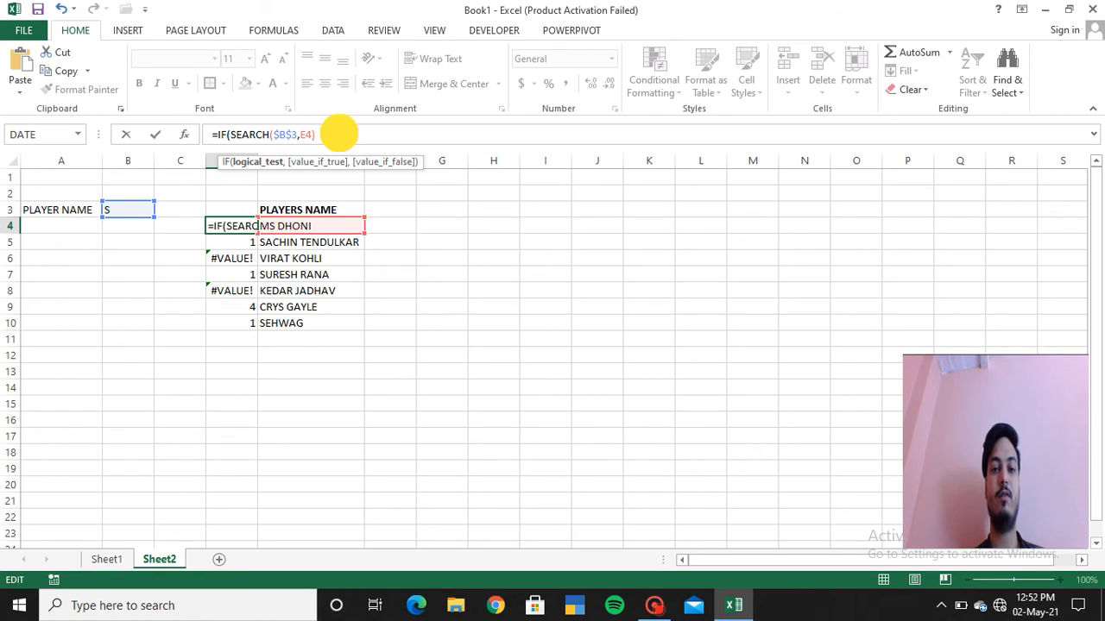
pyautogui.write('>0')
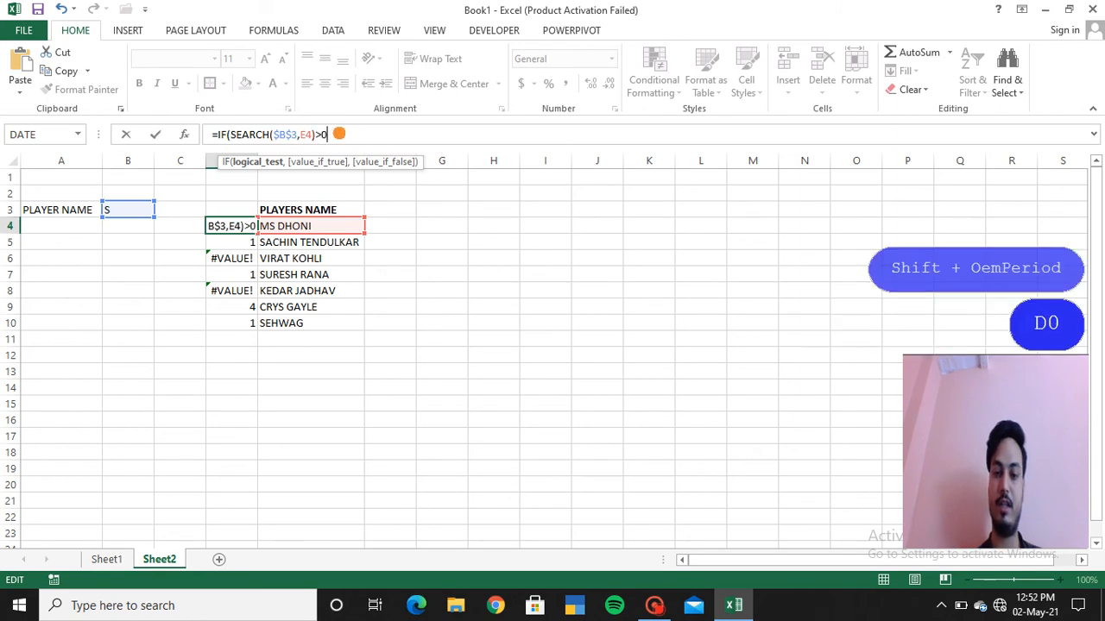
pyautogui.write(',')
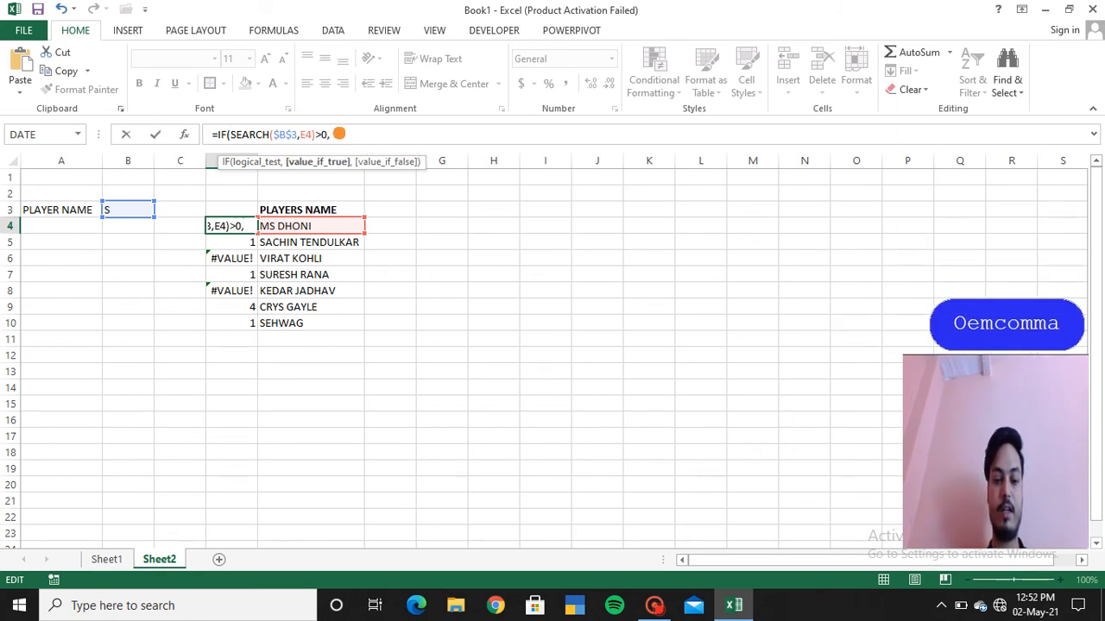
pyautogui.write('1')
pyautogui.write(',')
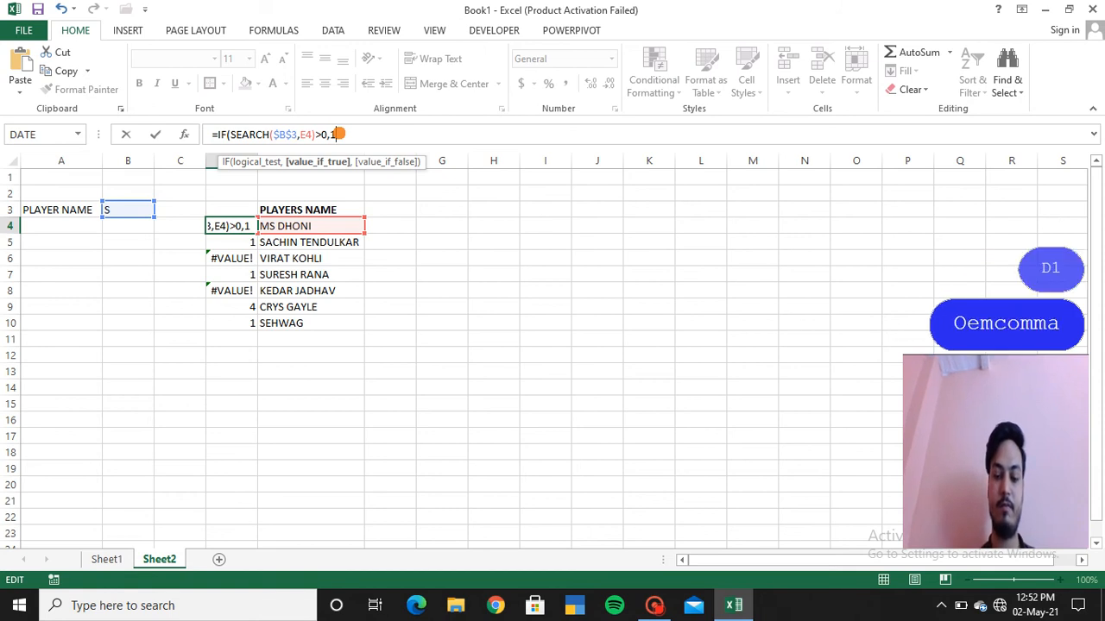
pyautogui.write('0)')
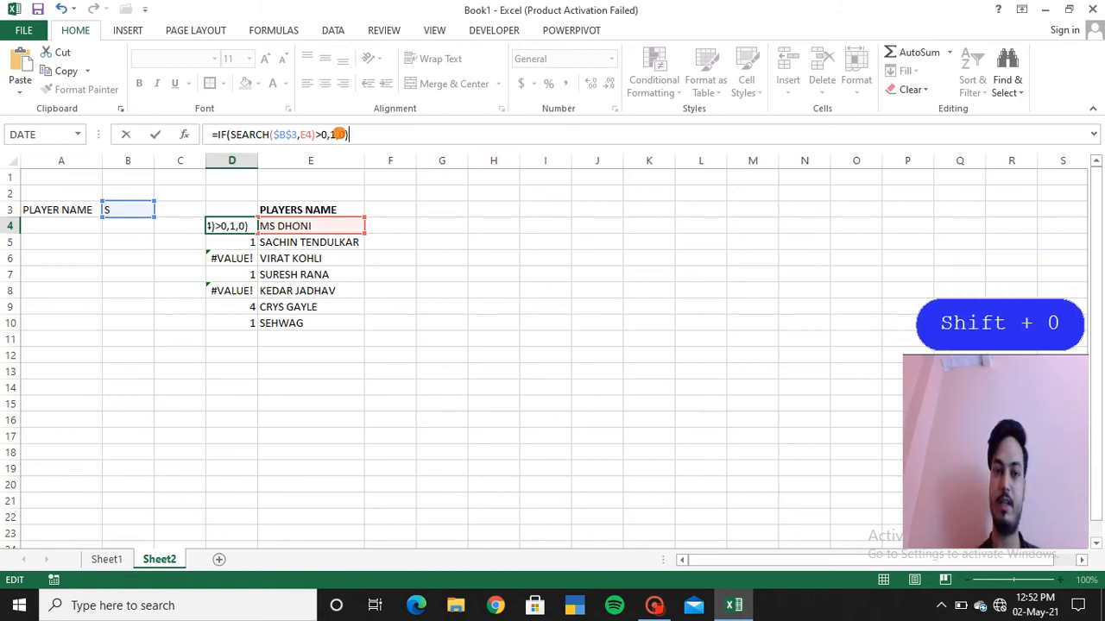
pyautogui.press('Return')
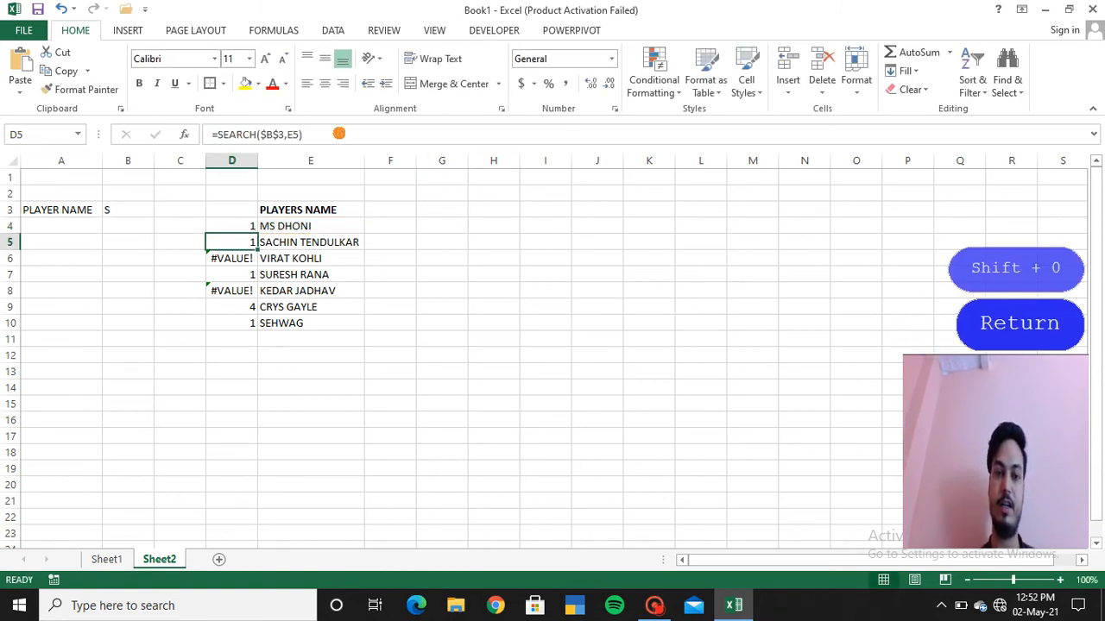
pyautogui.click(242, 229)
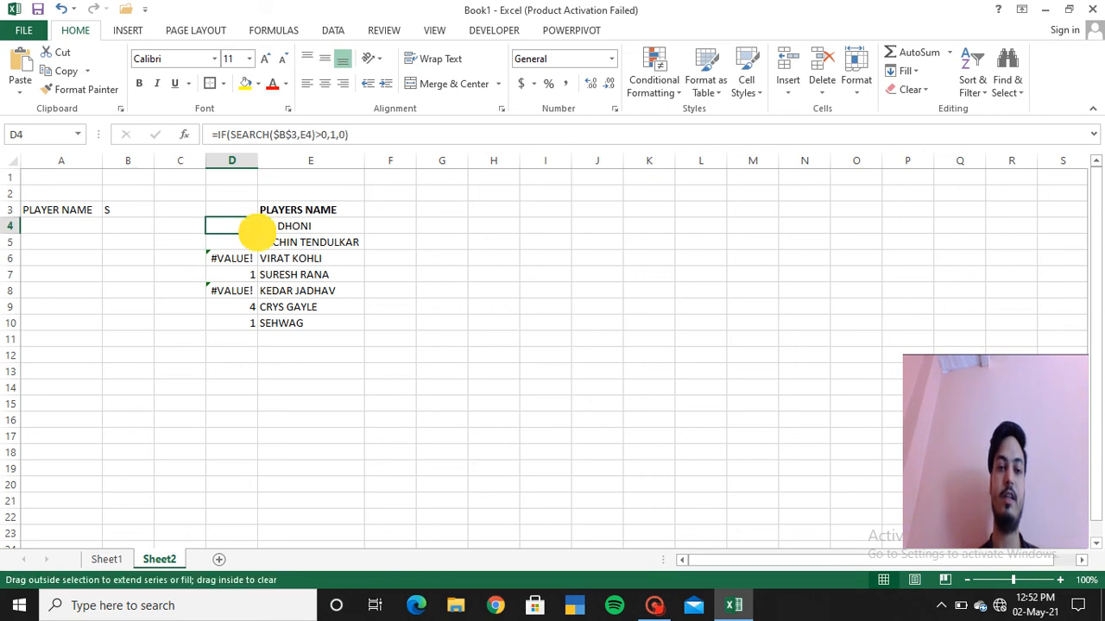
pyautogui.doubleClick(257, 232)
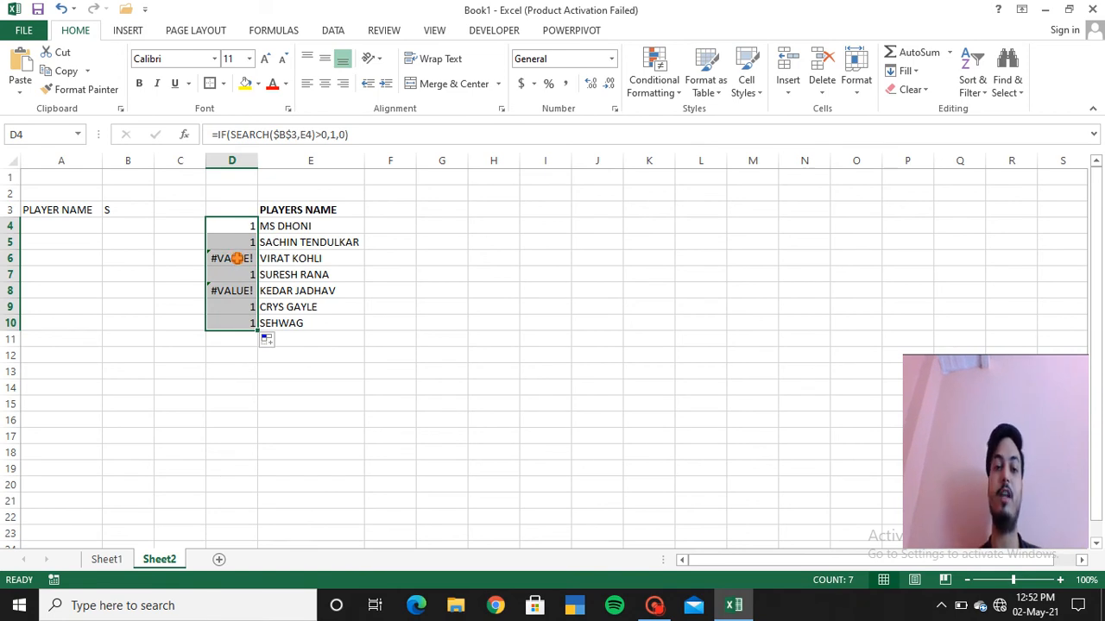
# - Extend the D4 formula to =IFERROR(IF(SEARCH($B$3,E4)>0,1,0),0) and fill it down to D10
pyautogui.click(215, 133)
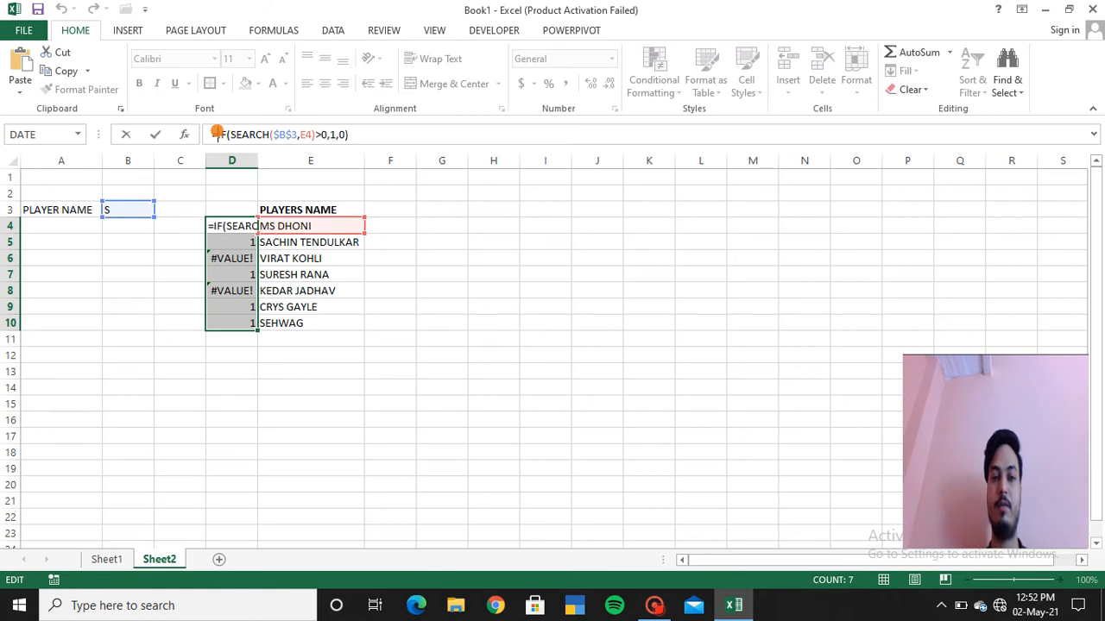
pyautogui.write('IFE')
pyautogui.press('Tab')
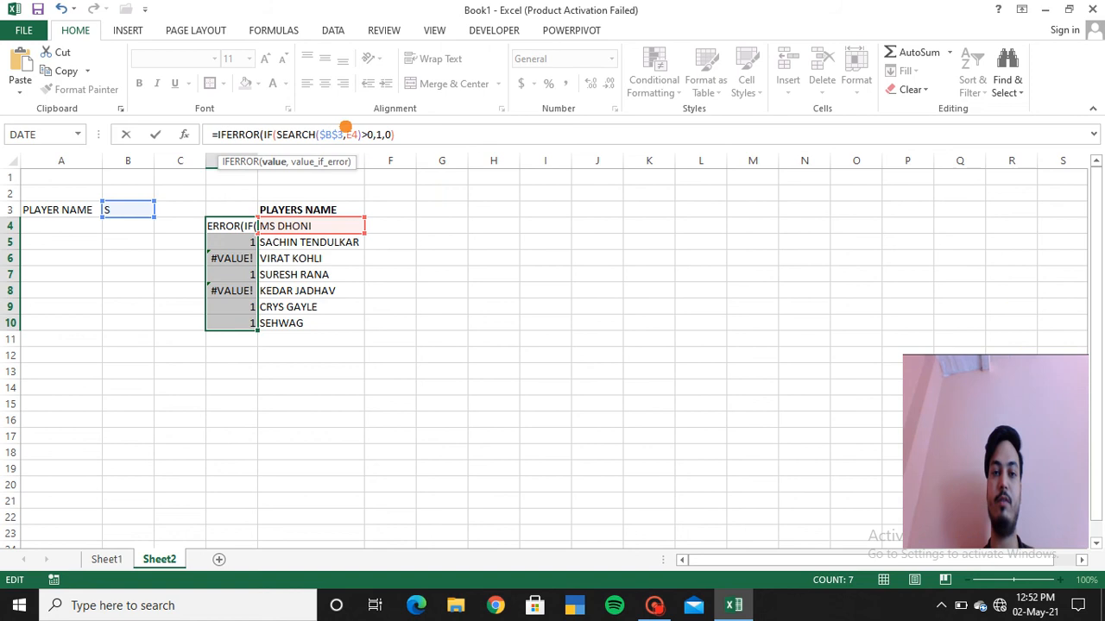
pyautogui.click(422, 135)
pyautogui.write(',0')
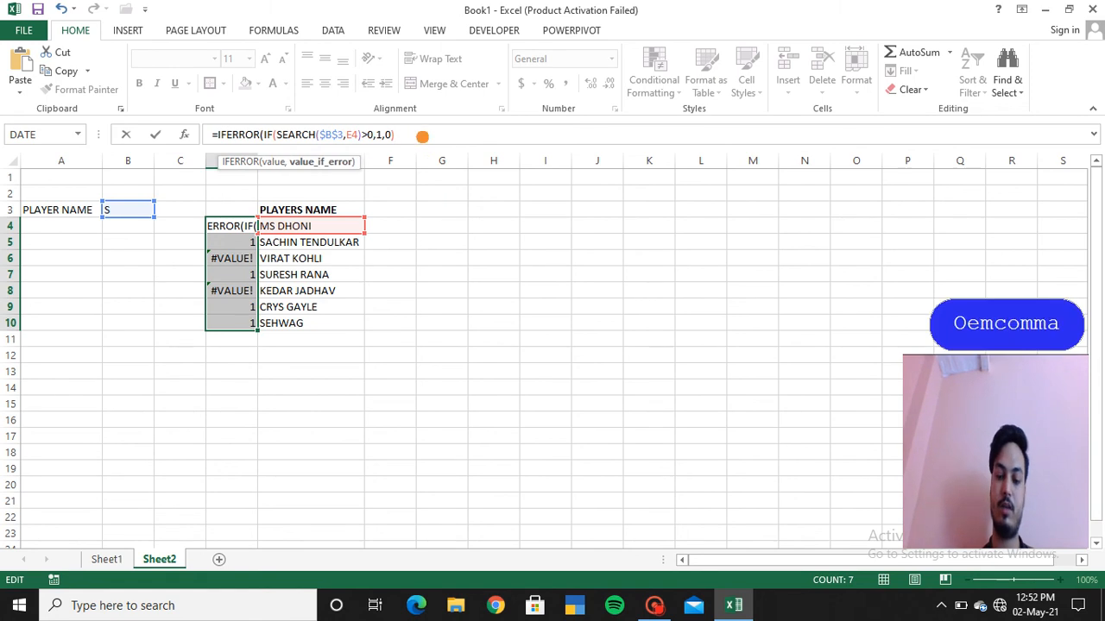
pyautogui.write(')')
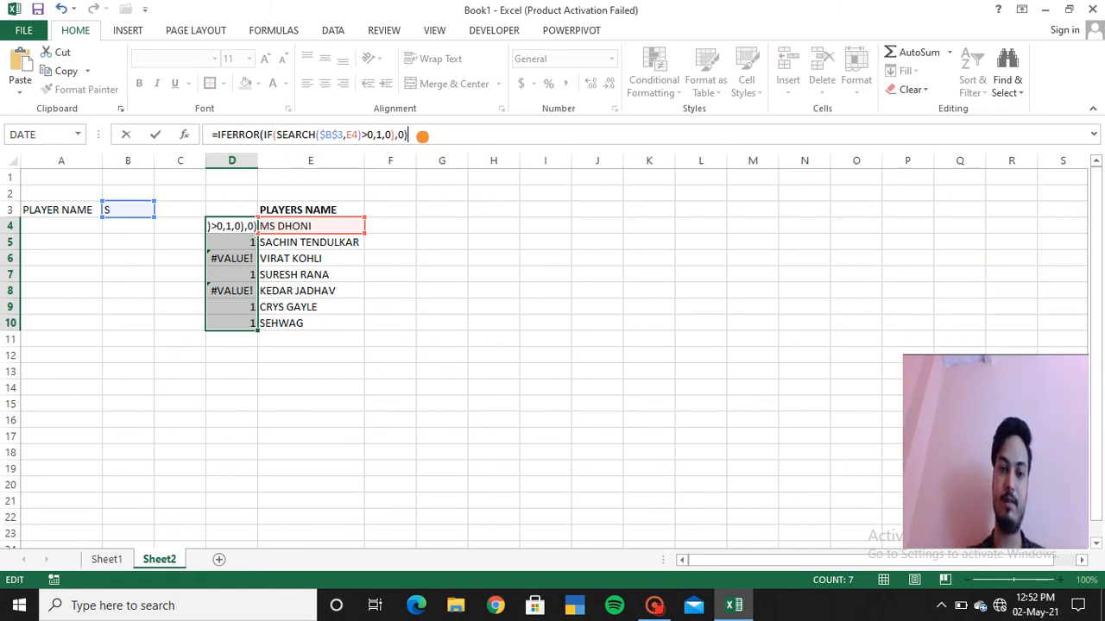
pyautogui.press('Return')
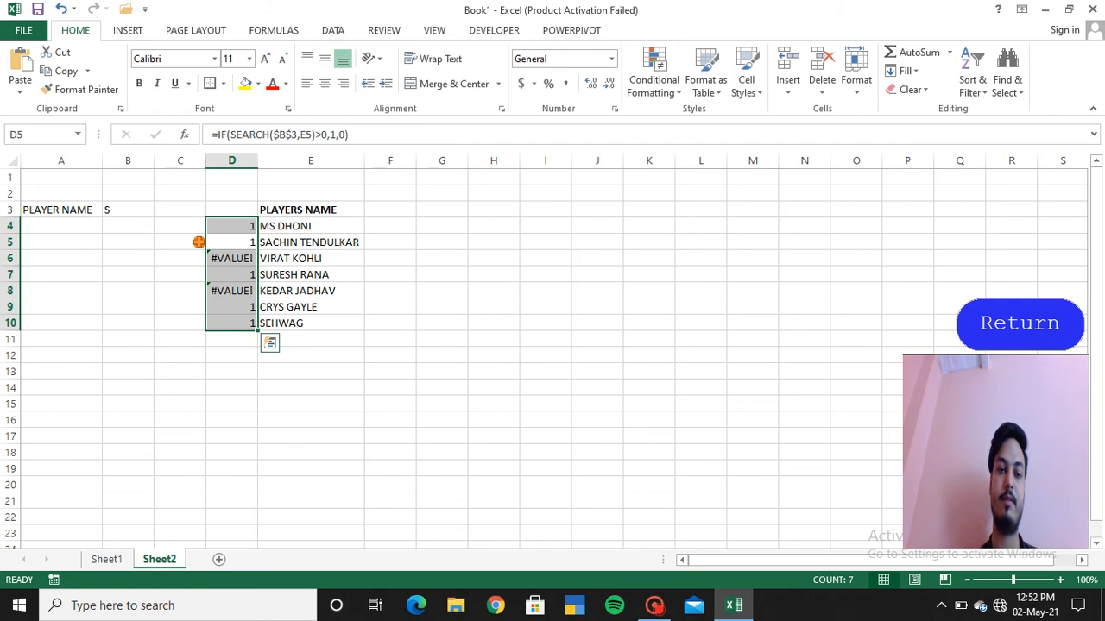
pyautogui.click(198, 243)
pyautogui.click(227, 231)
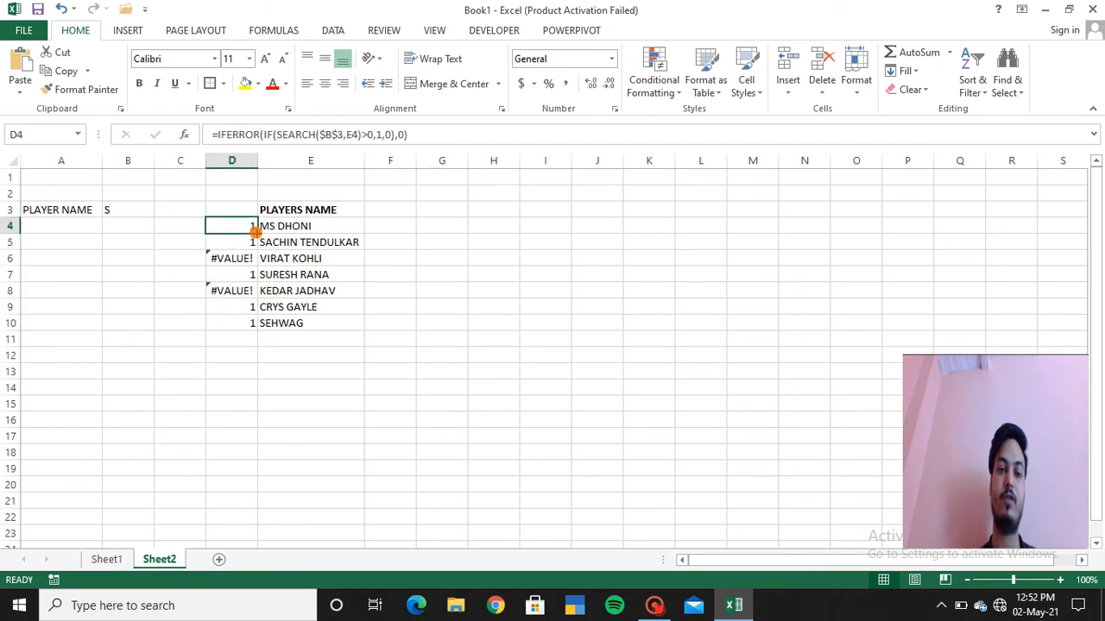
pyautogui.doubleClick(258, 233)
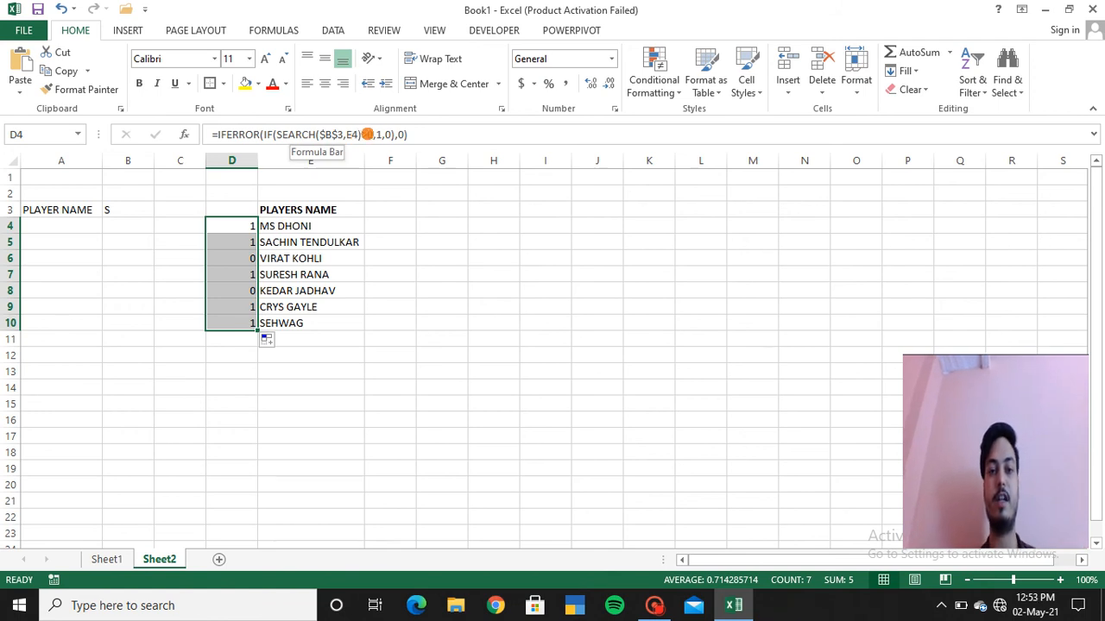
# - Change the D4 formula to =IFERROR(IF(SEARCH($B$3,E4)>0,MAX($D$3:D3)+1,0),0) and fill it down to D10
pyautogui.click(377, 135)
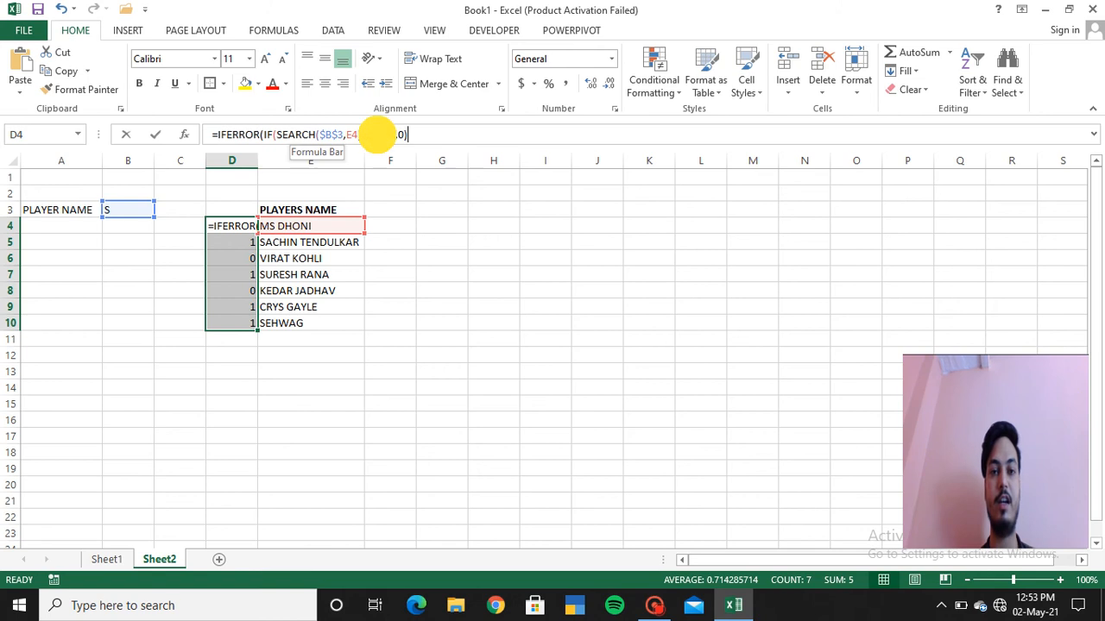
pyautogui.write('MAX')
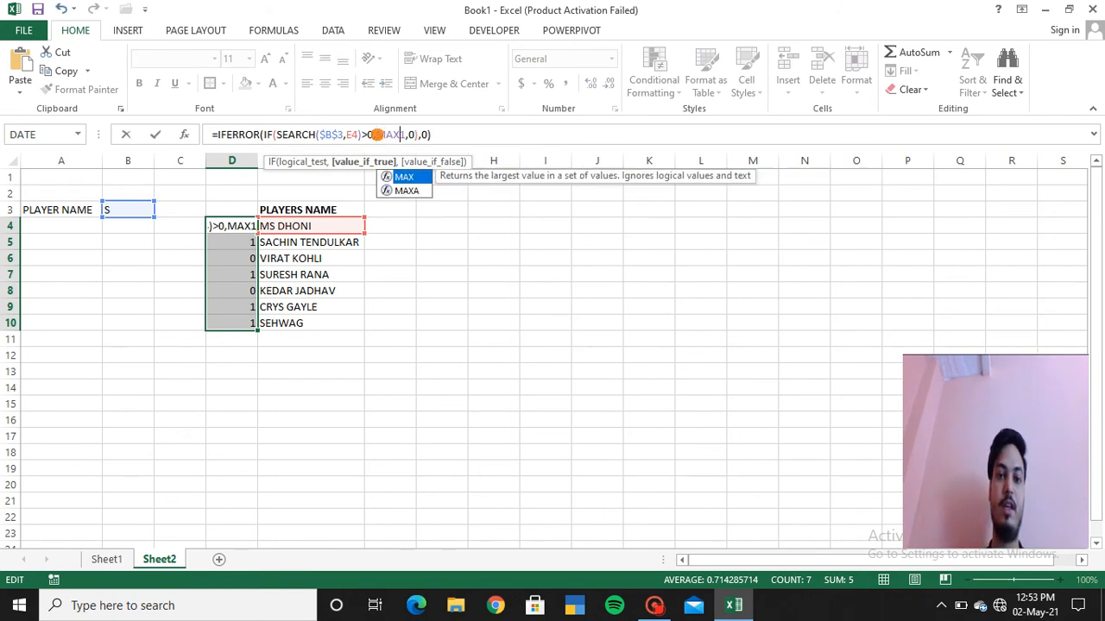
pyautogui.write('(')
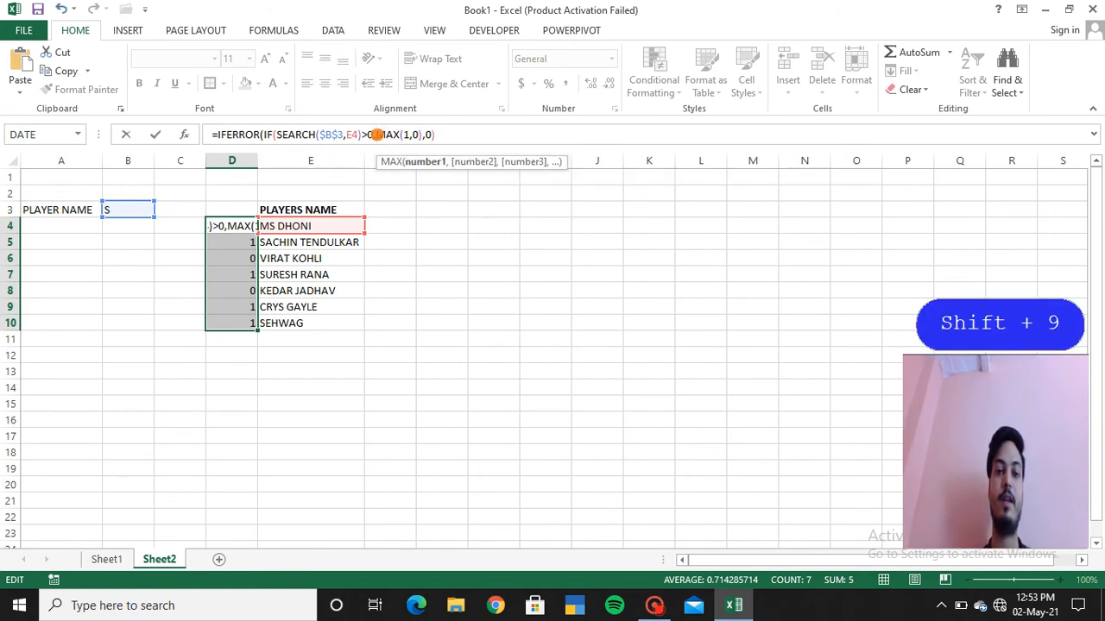
pyautogui.click(223, 207)
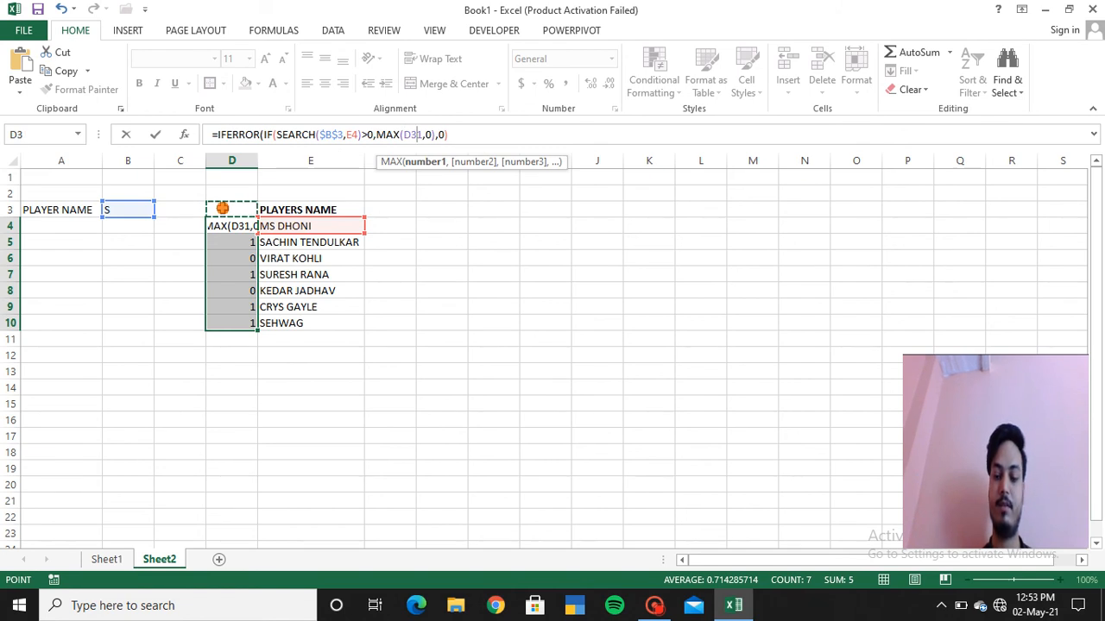
pyautogui.write(':D3')
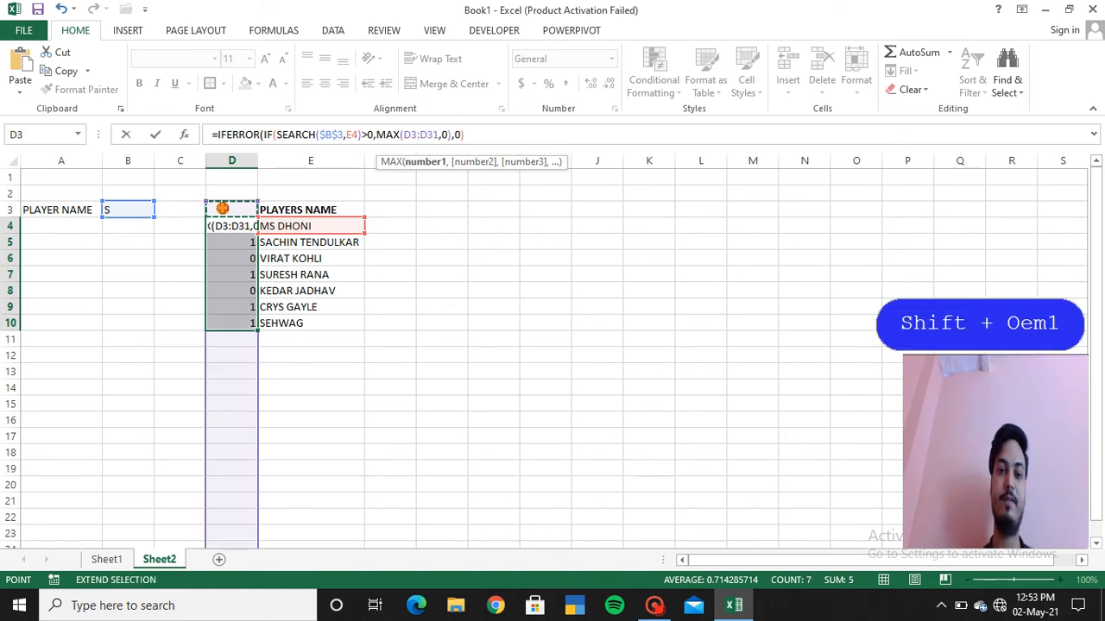
pyautogui.write(')+')
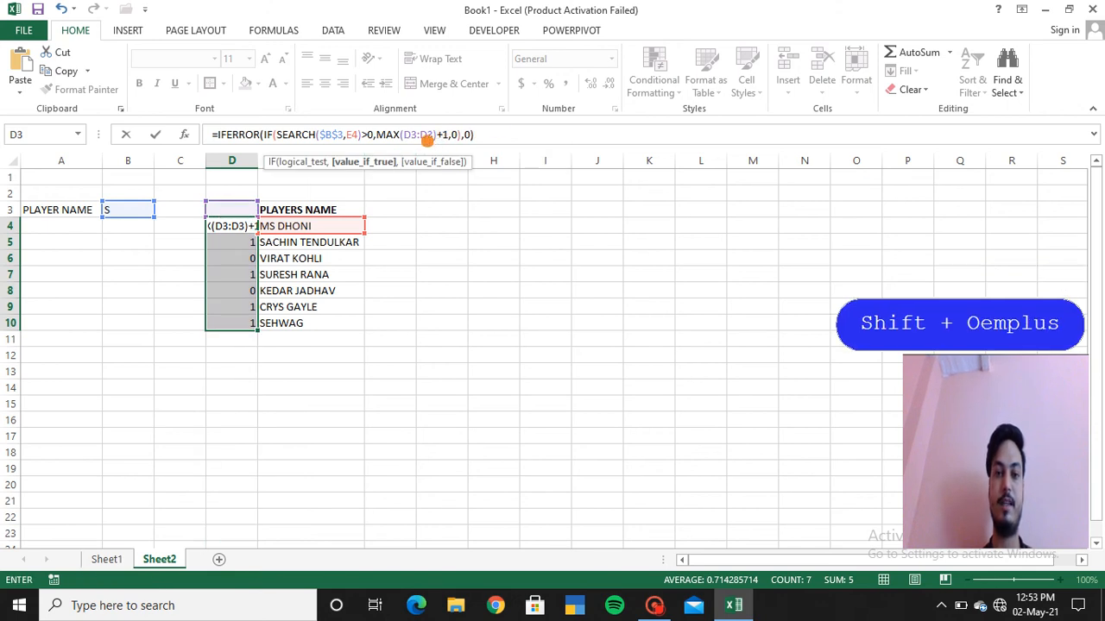
pyautogui.click(409, 134)
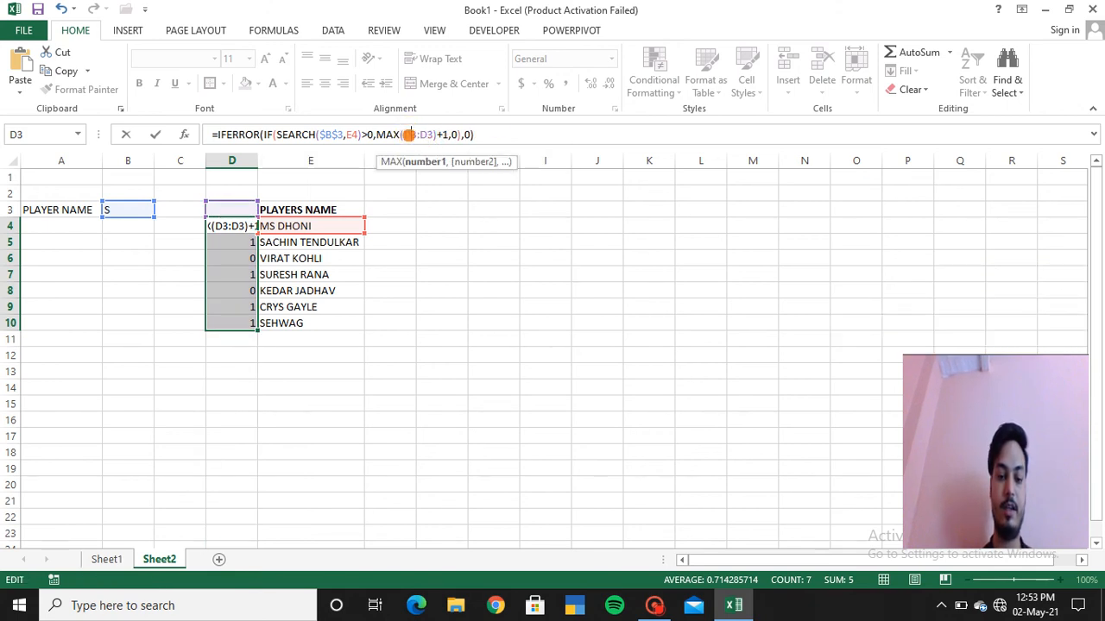
pyautogui.press('F4')
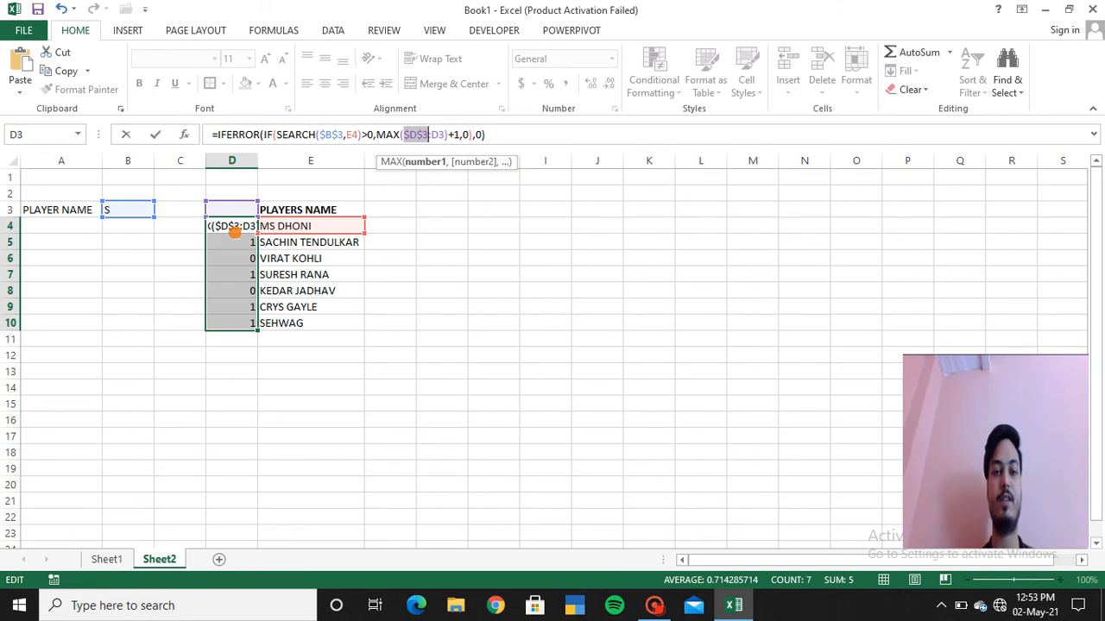
pyautogui.press('Return')
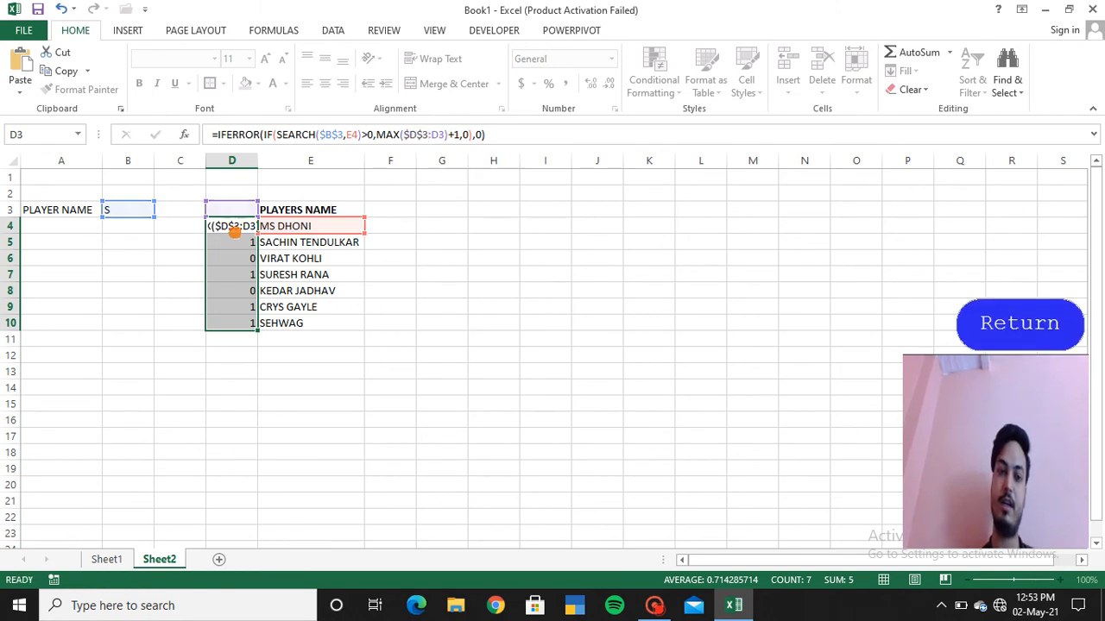
pyautogui.click(234, 231)
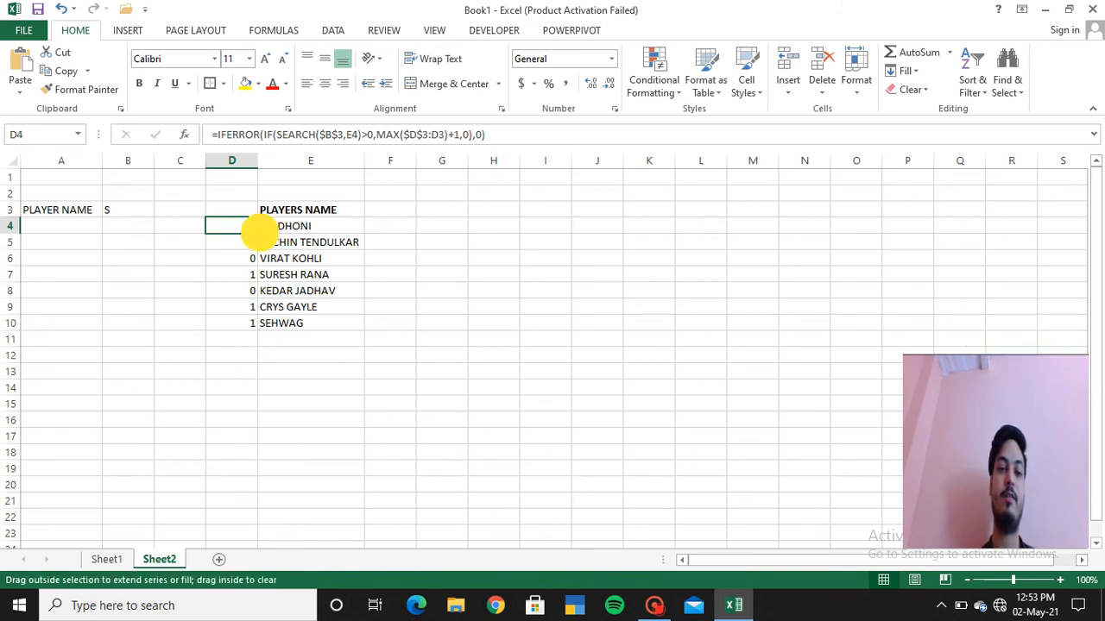
pyautogui.doubleClick(256, 232)
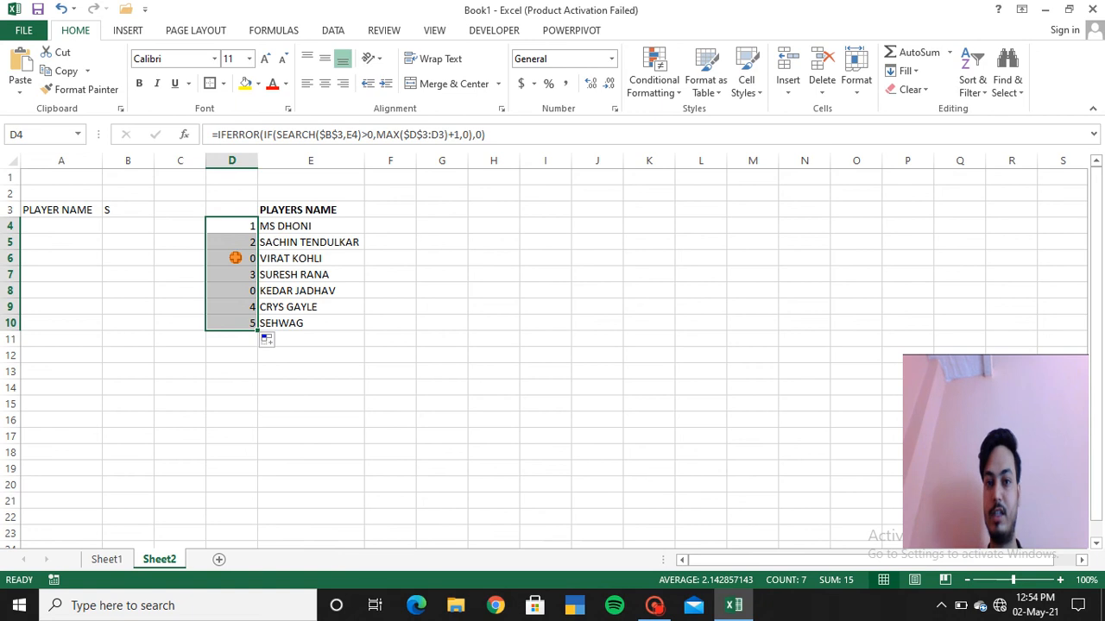
# - Enter the serial numbers 1 to 7 in cells F4 to F10, beside the players list
pyautogui.click(378, 226)
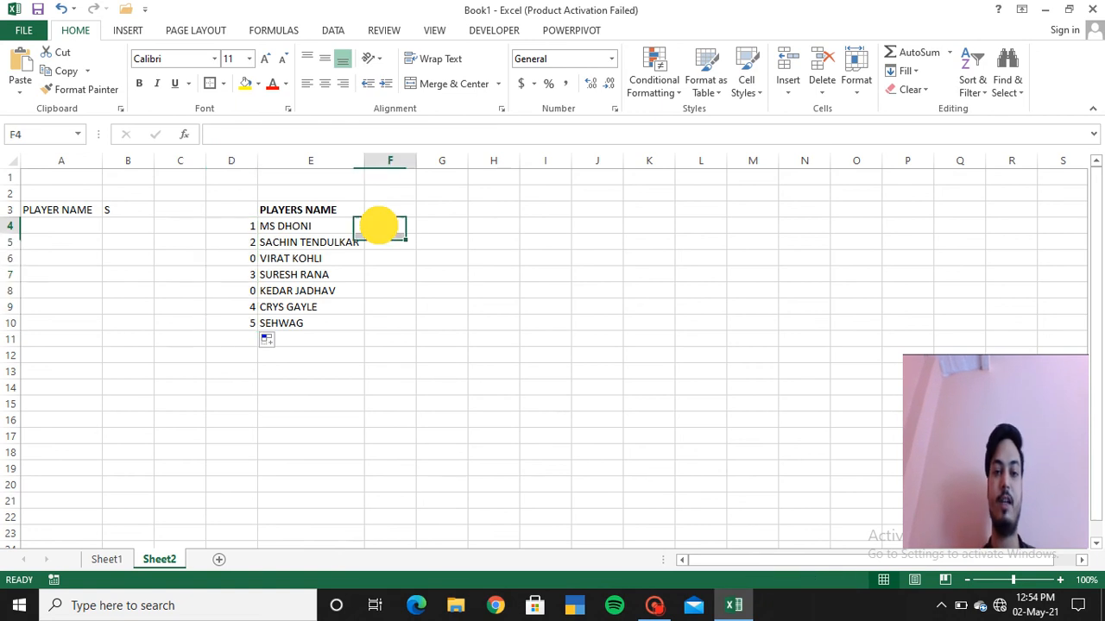
pyautogui.write('1')
pyautogui.press('Return')
pyautogui.write('2')
pyautogui.press('Return')
pyautogui.write('3')
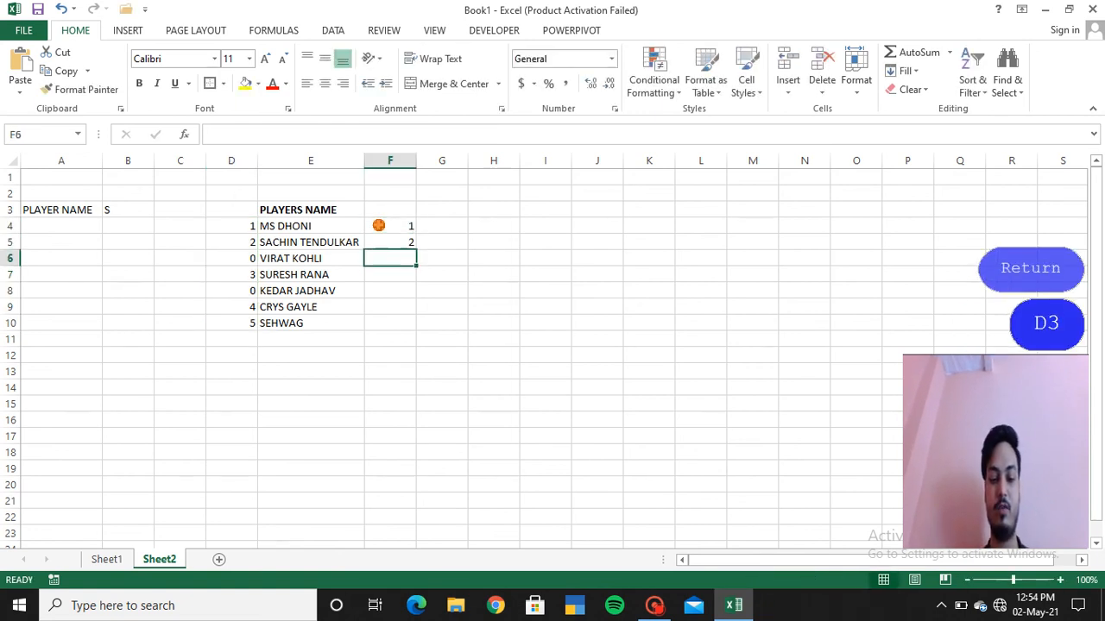
pyautogui.press('Return')
pyautogui.write('4')
pyautogui.press('Return')
pyautogui.write('5')
pyautogui.press('Return')
pyautogui.write('6')
pyautogui.press('Return')
pyautogui.write('7')
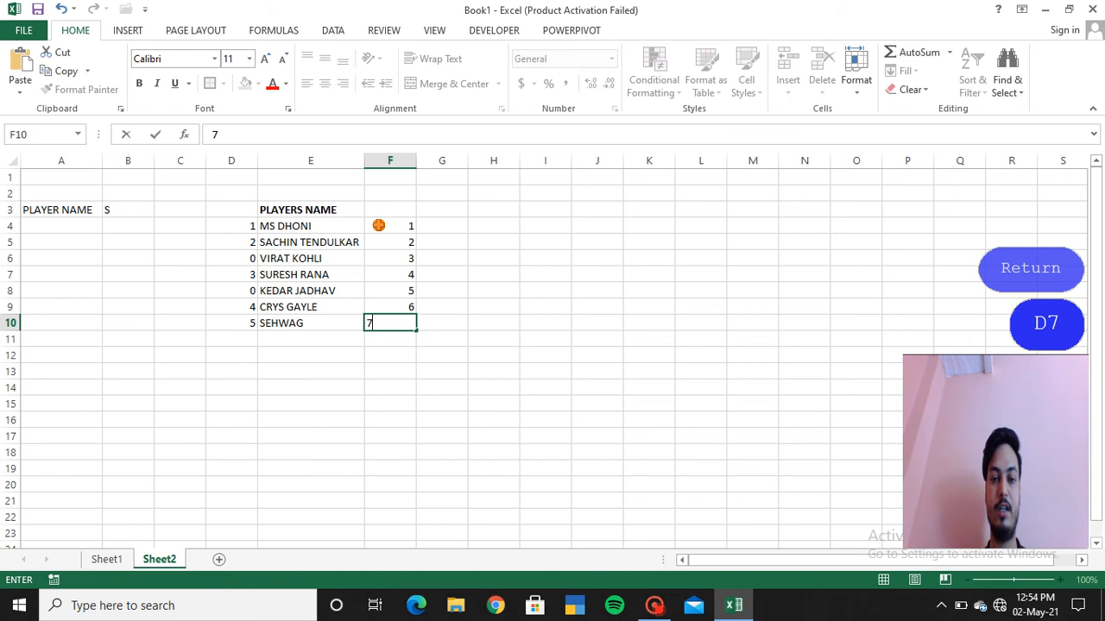
pyautogui.press('Return')
# - Extend the serial number series from cells F4:F5 down to F10 with a fill
pyautogui.press('Up')
pyautogui.press('Up')
pyautogui.press('Up')
pyautogui.press('Up')
pyautogui.press('Up')
pyautogui.press('Up')
pyautogui.press('Up')
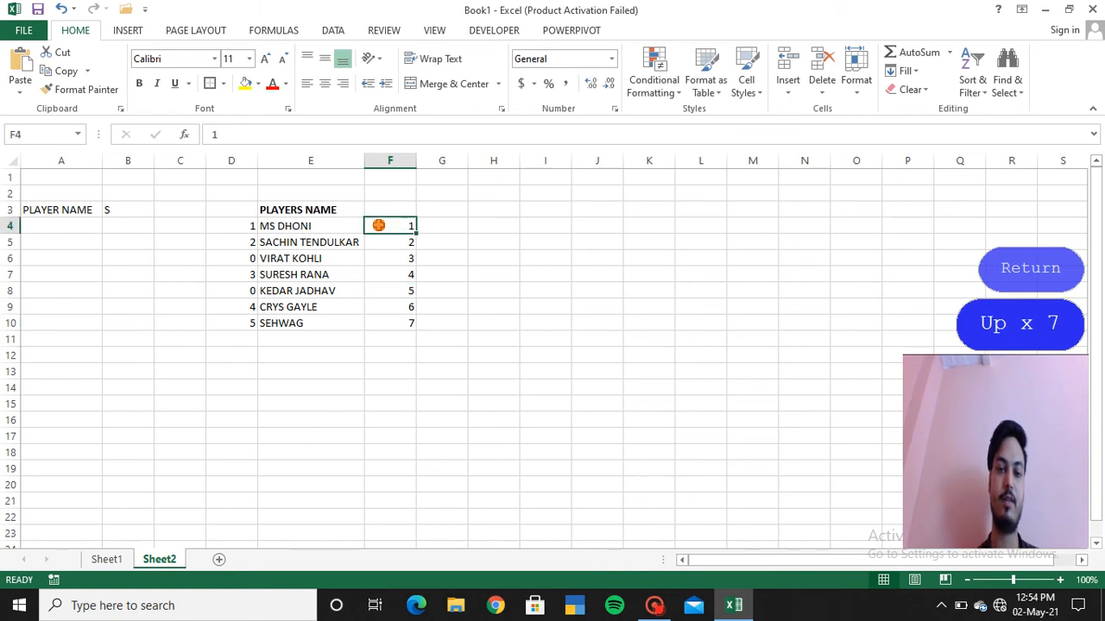
pyautogui.hotkey('shift', 'Down')
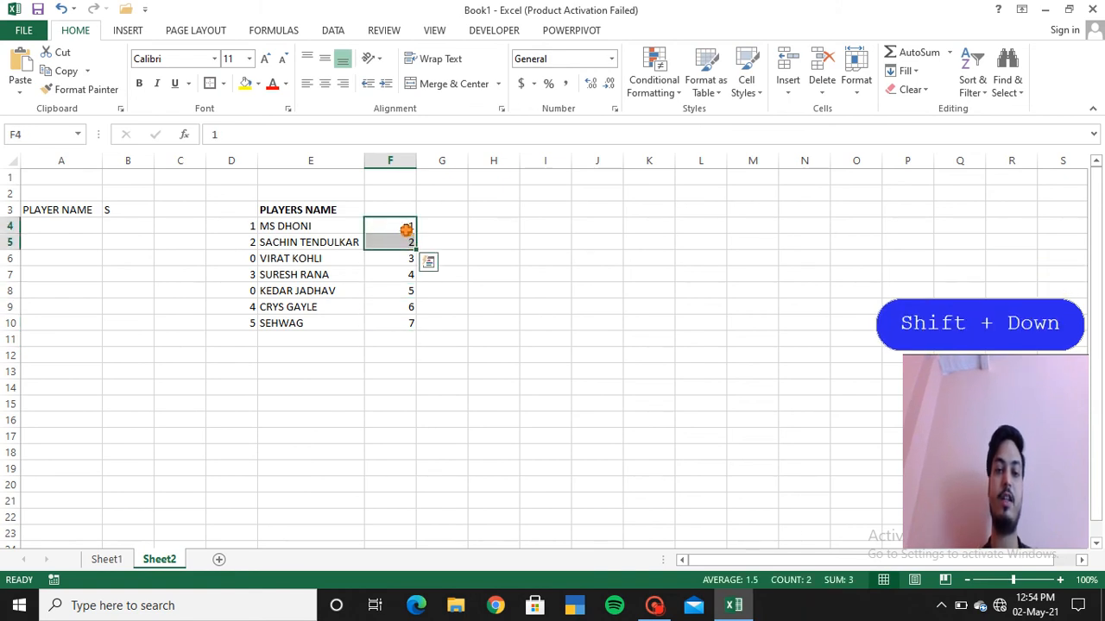
pyautogui.doubleClick(414, 251)
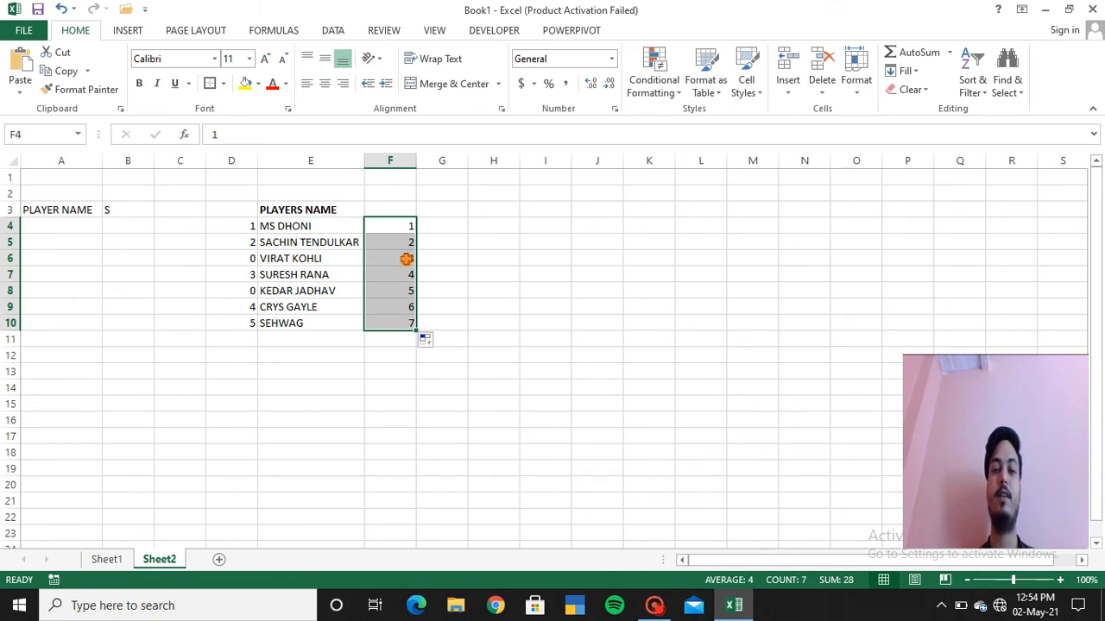
# - Enter =VLOOKUP(F4,$D$4:$E$10,2,0) in cell G4 to look up the player name for the serial number
pyautogui.click(433, 225)
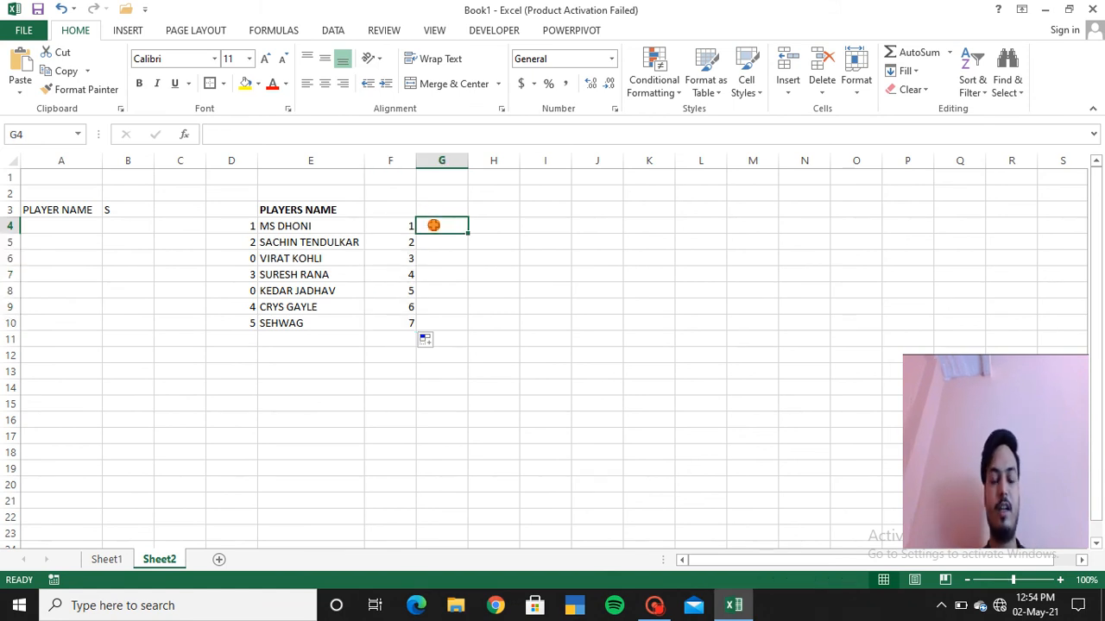
pyautogui.write('=VL')
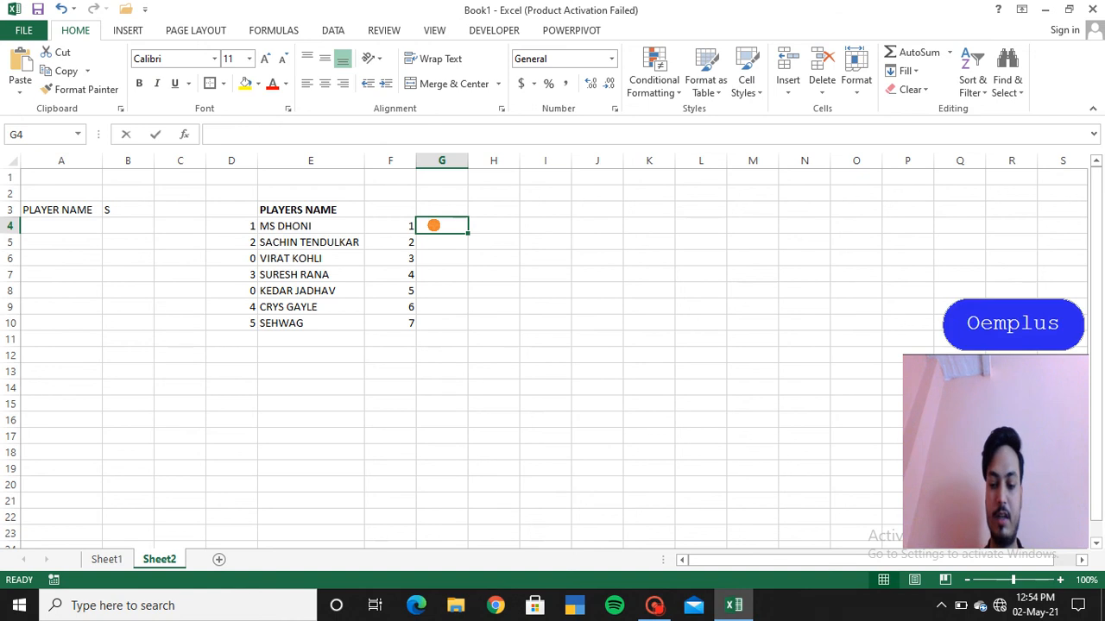
pyautogui.press('Tab')
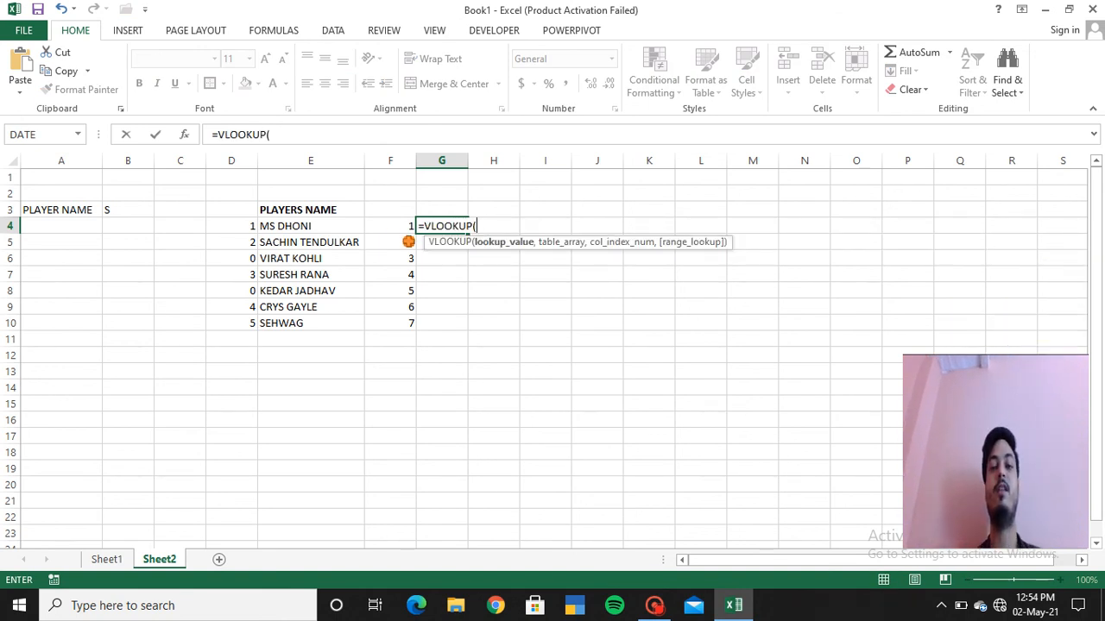
pyautogui.click(393, 225)
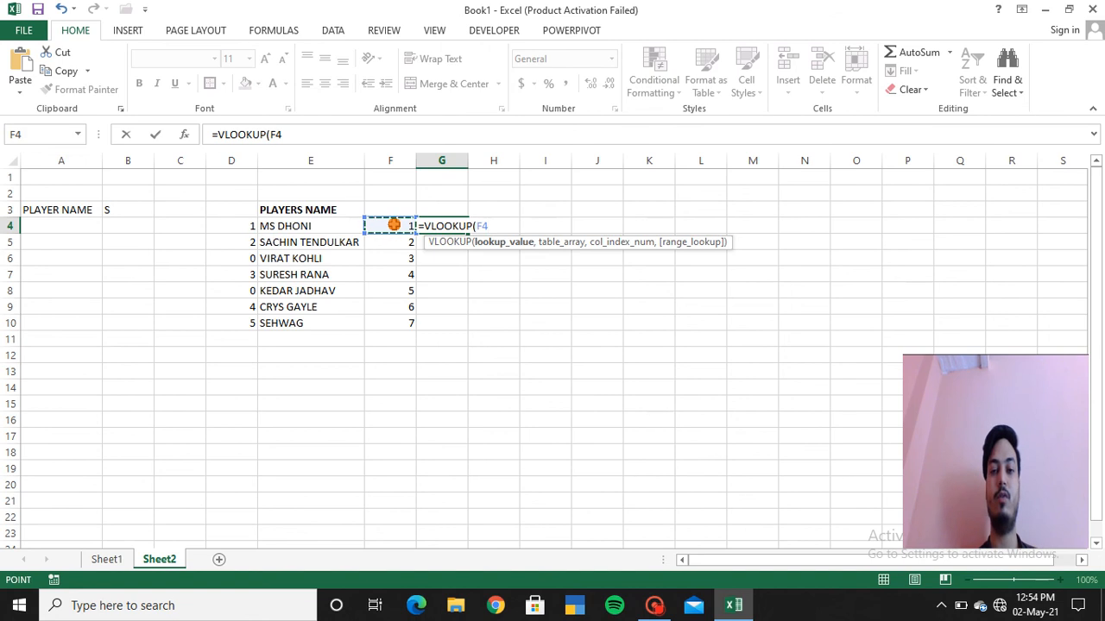
pyautogui.write(',')
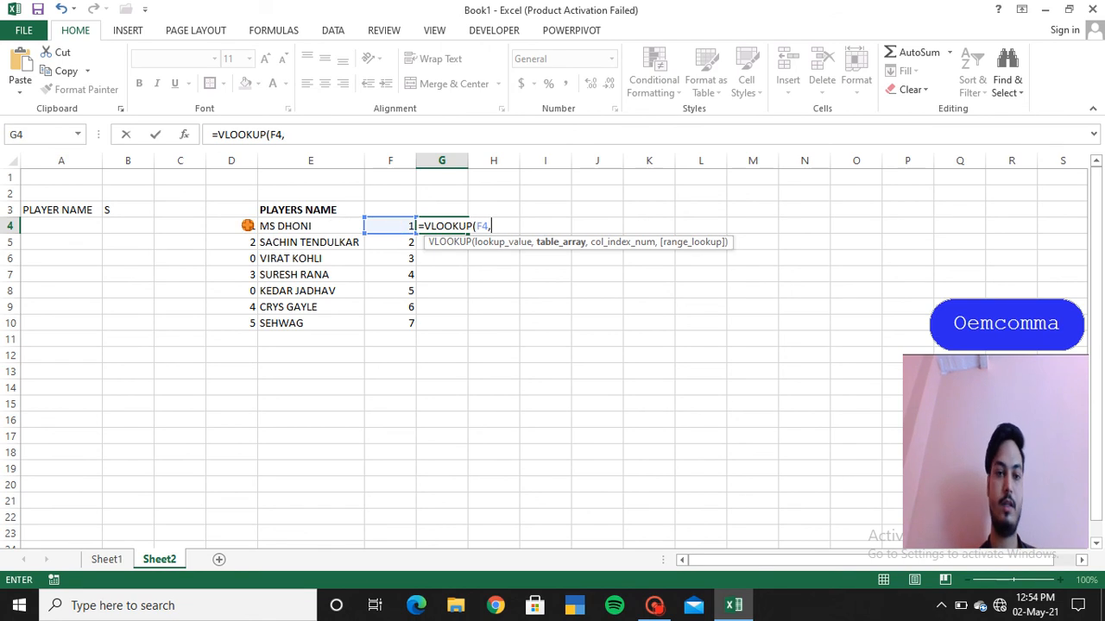
pyautogui.moveTo(248, 225); pyautogui.dragTo(275, 324)
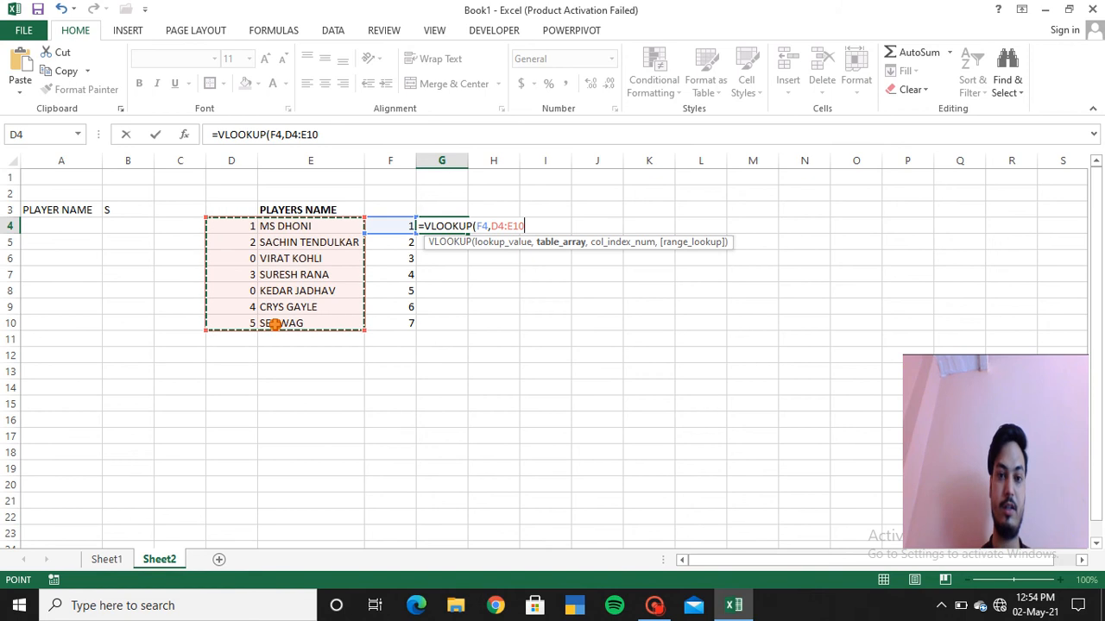
pyautogui.press('F4')
pyautogui.write(',')
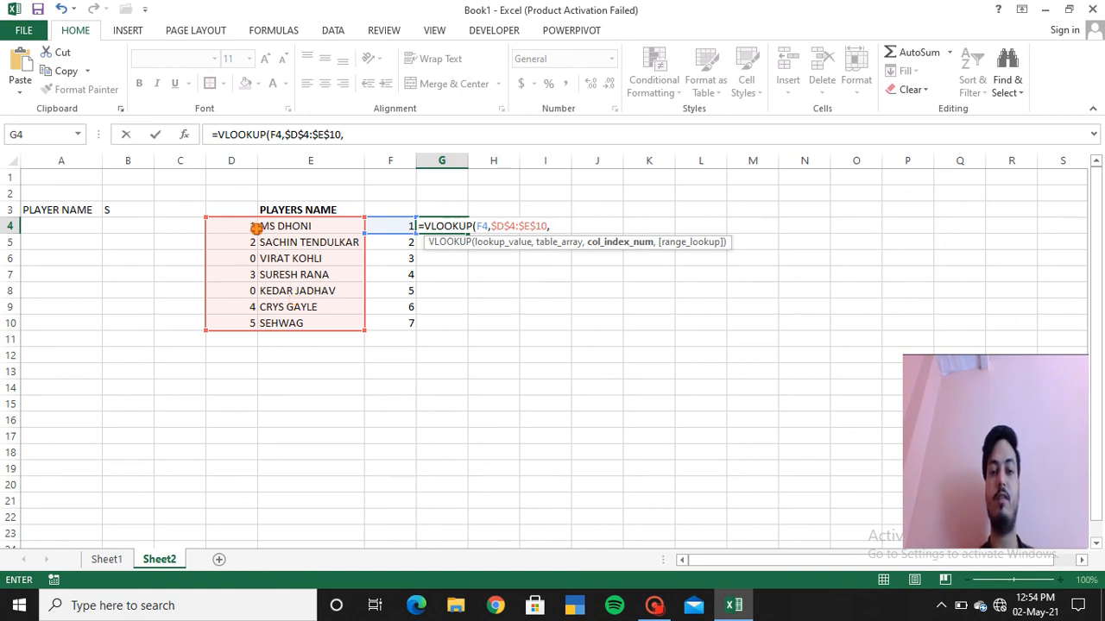
pyautogui.write('2')
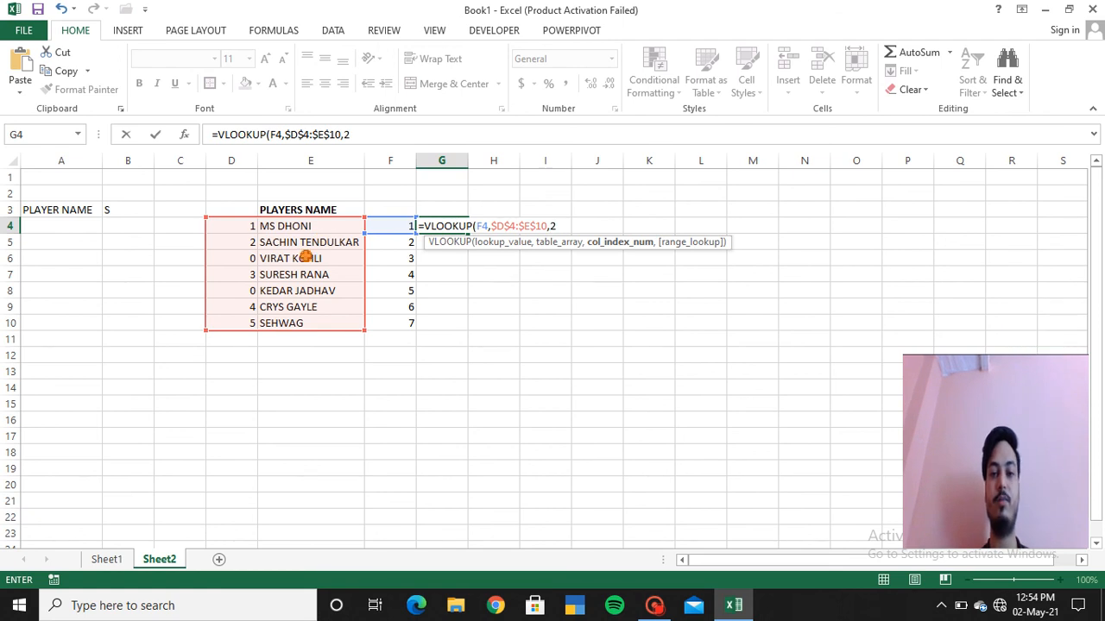
pyautogui.write(',')
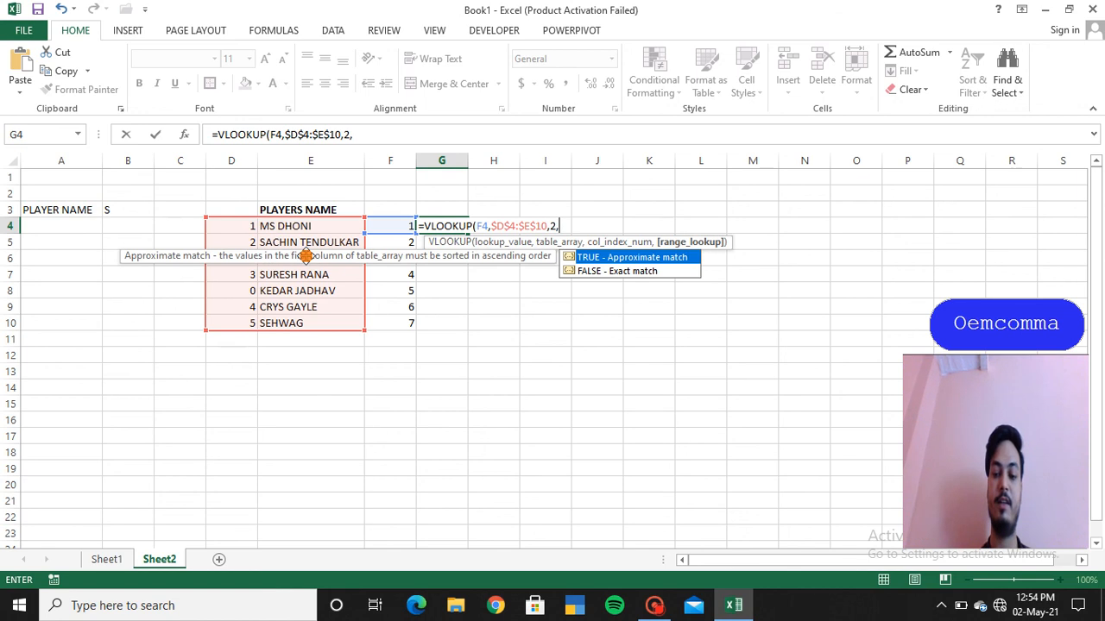
pyautogui.write('0)')
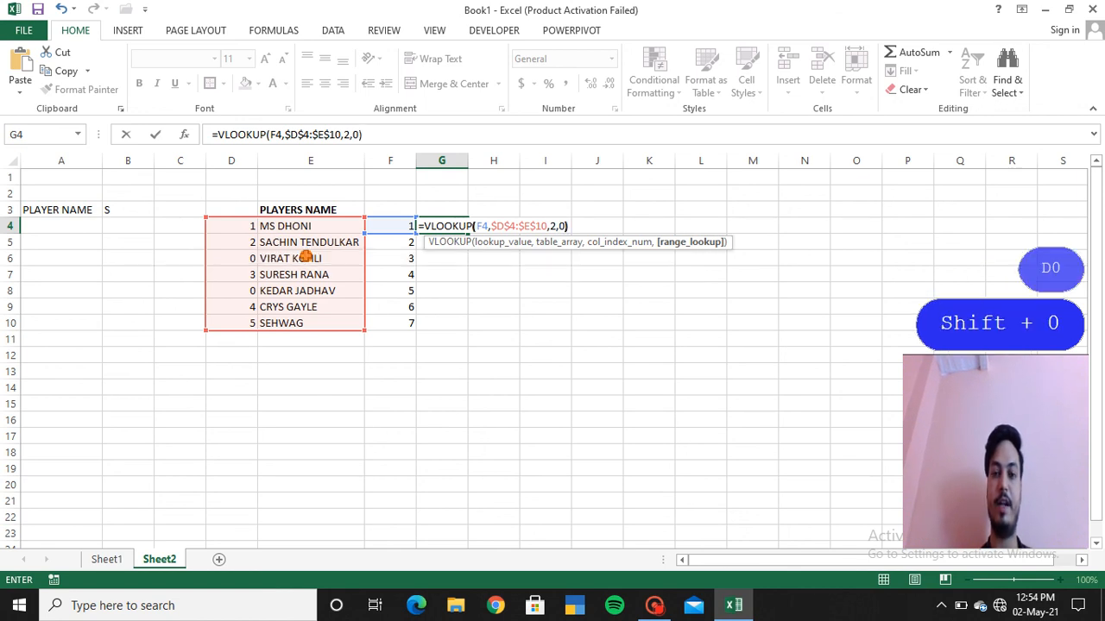
pyautogui.press('Return')
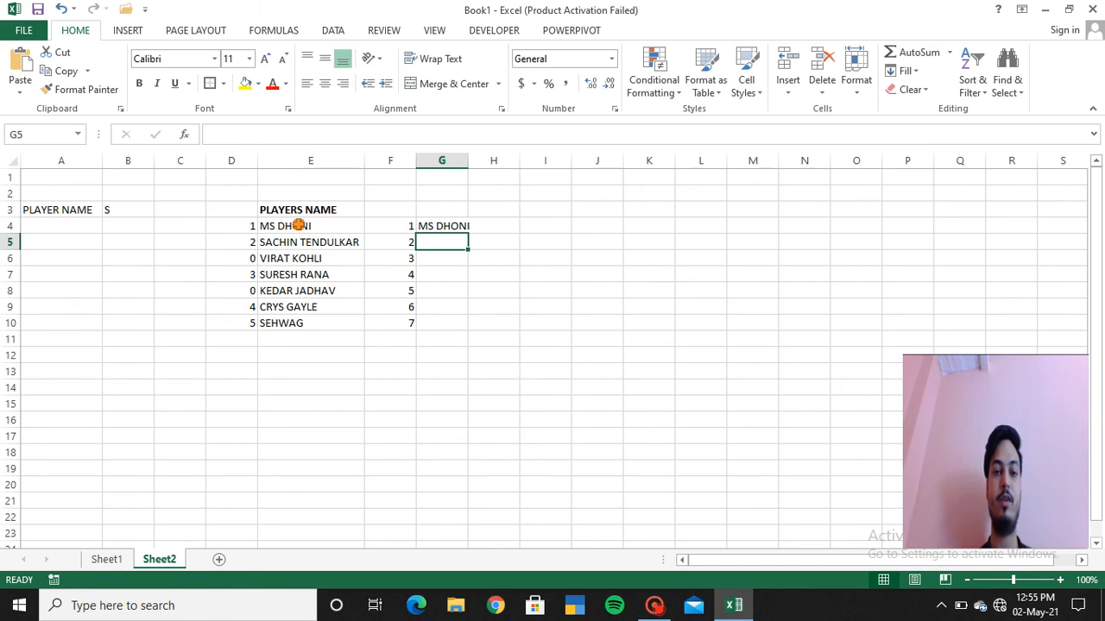
# - Fill the G4 VLOOKUP formula down to G10 and auto-fit the width of column G
pyautogui.click(470, 226)
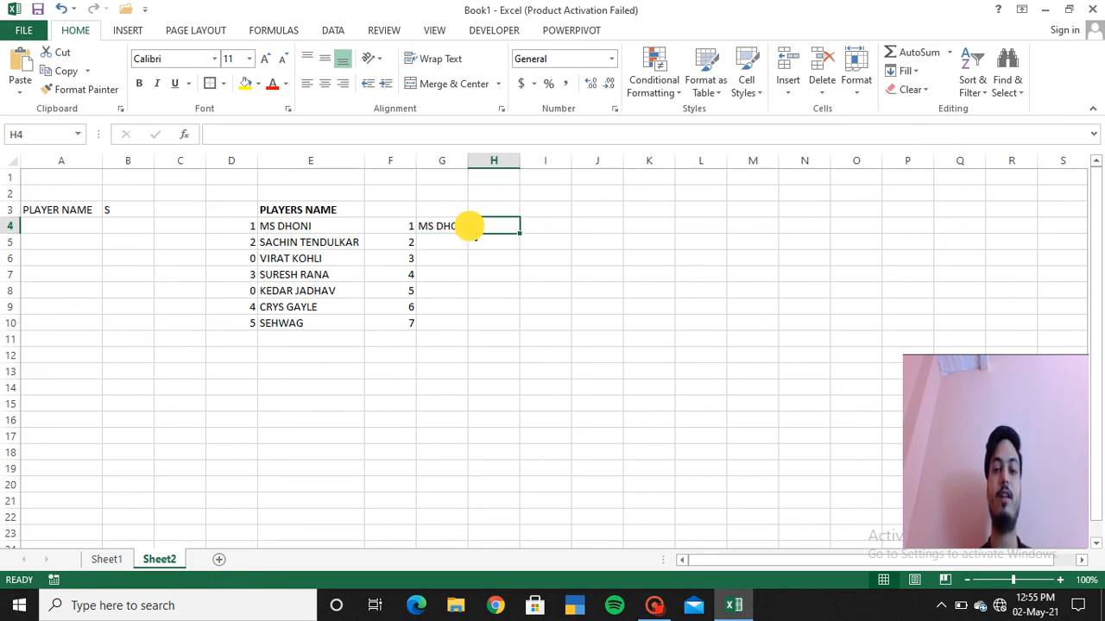
pyautogui.click(454, 225)
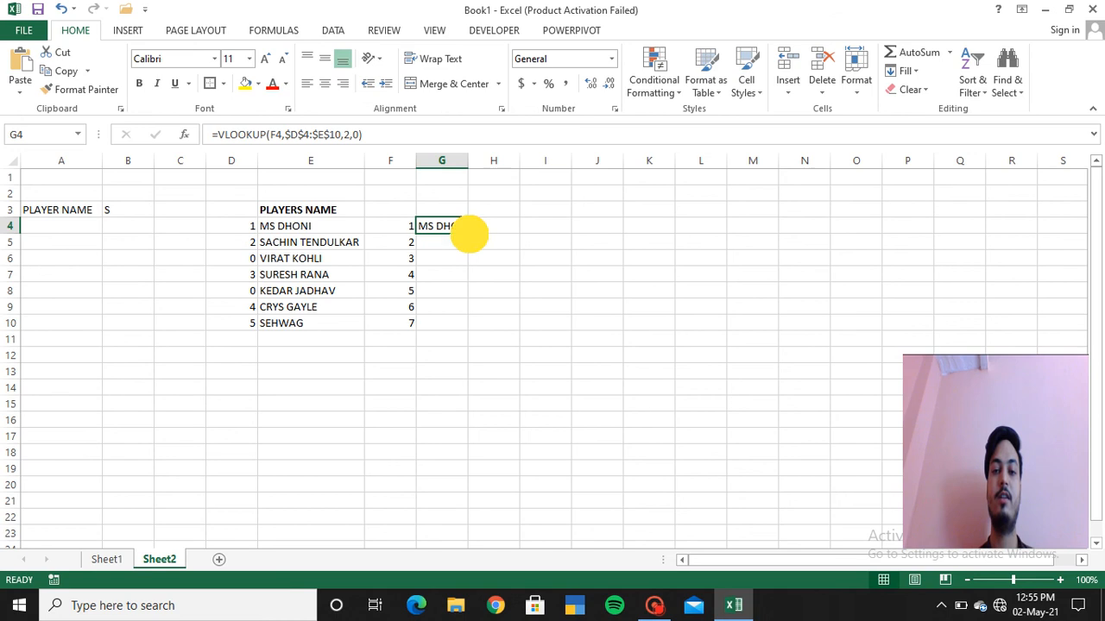
pyautogui.doubleClick(468, 233)
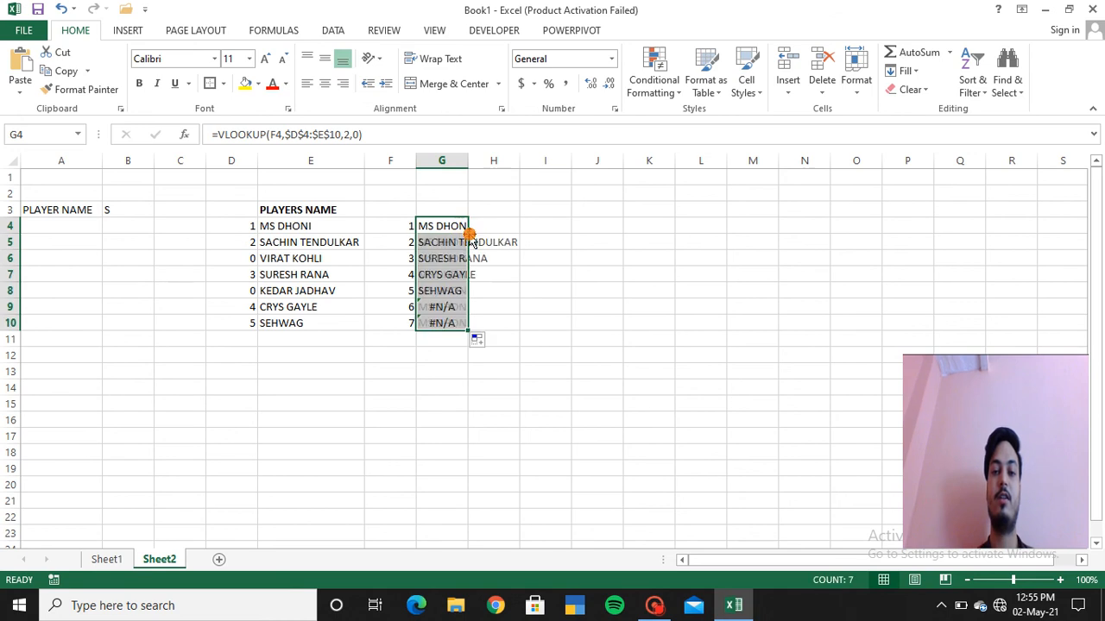
pyautogui.doubleClick(468, 162)
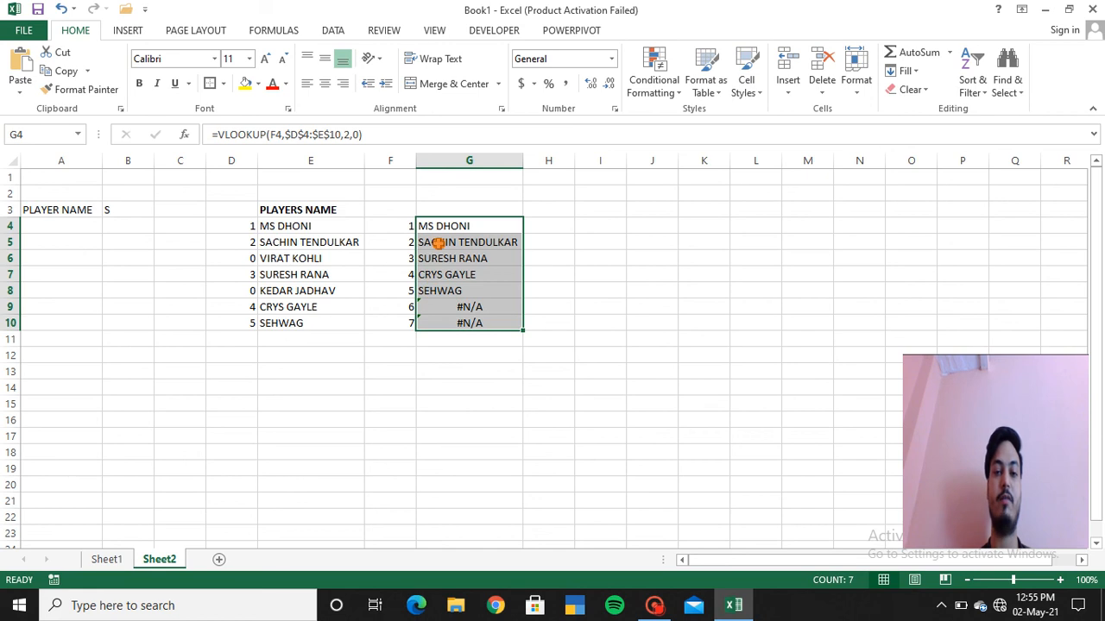
# - Change the G4 formula to =IFERROR(VLOOKUP(F4,$D$4:$E$10,2,0),"") and fill it down to G10
pyautogui.click(438, 226)
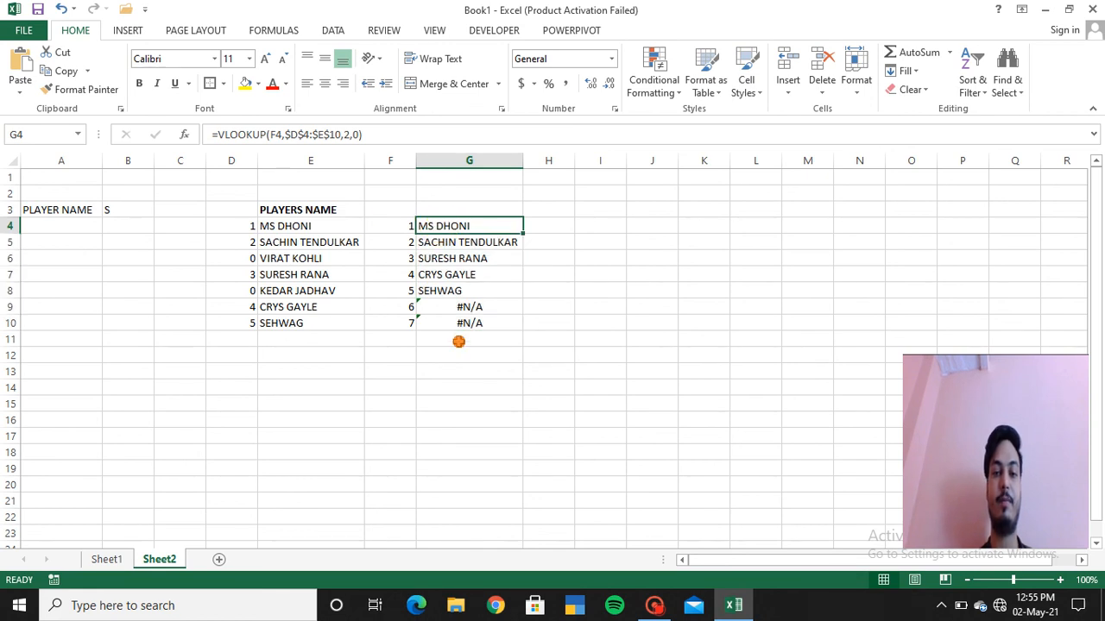
pyautogui.click(217, 134)
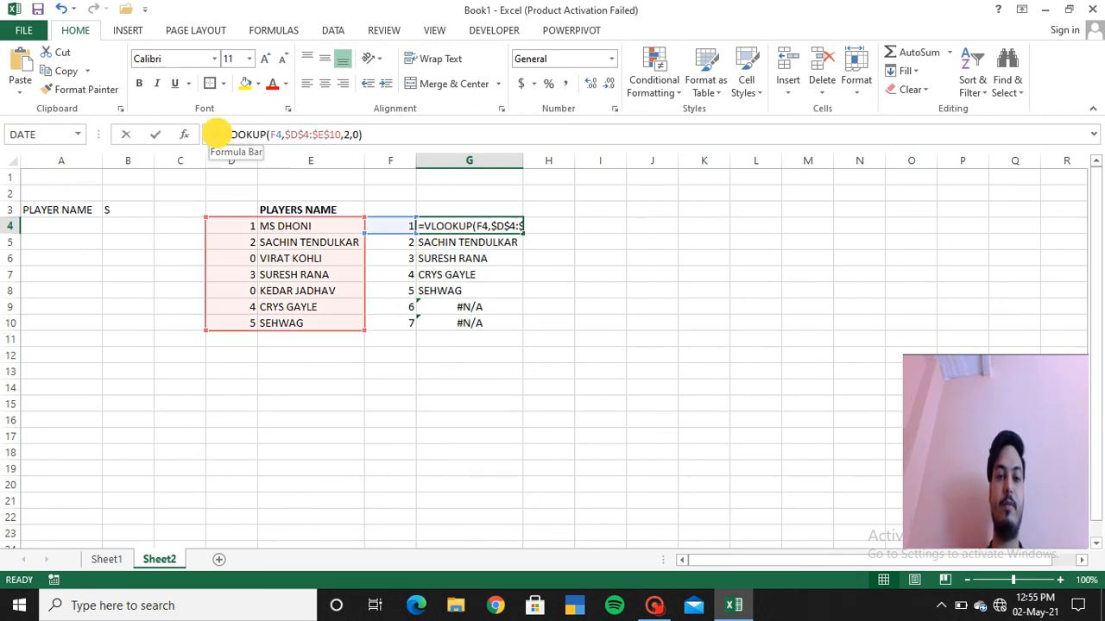
pyautogui.write('IFE')
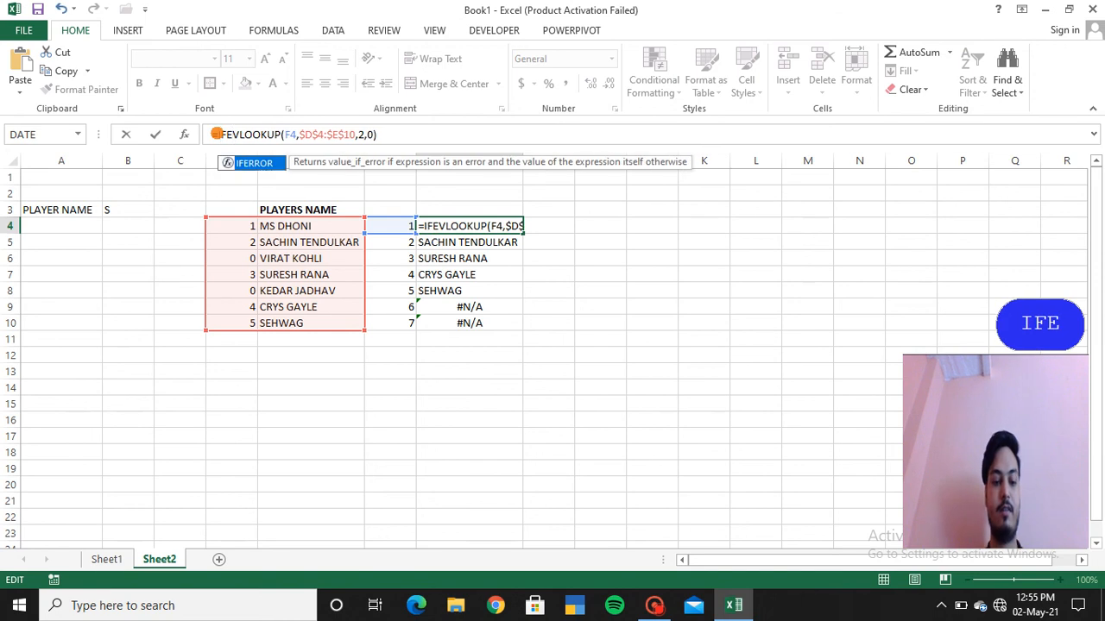
pyautogui.press('Tab')
pyautogui.click(425, 134)
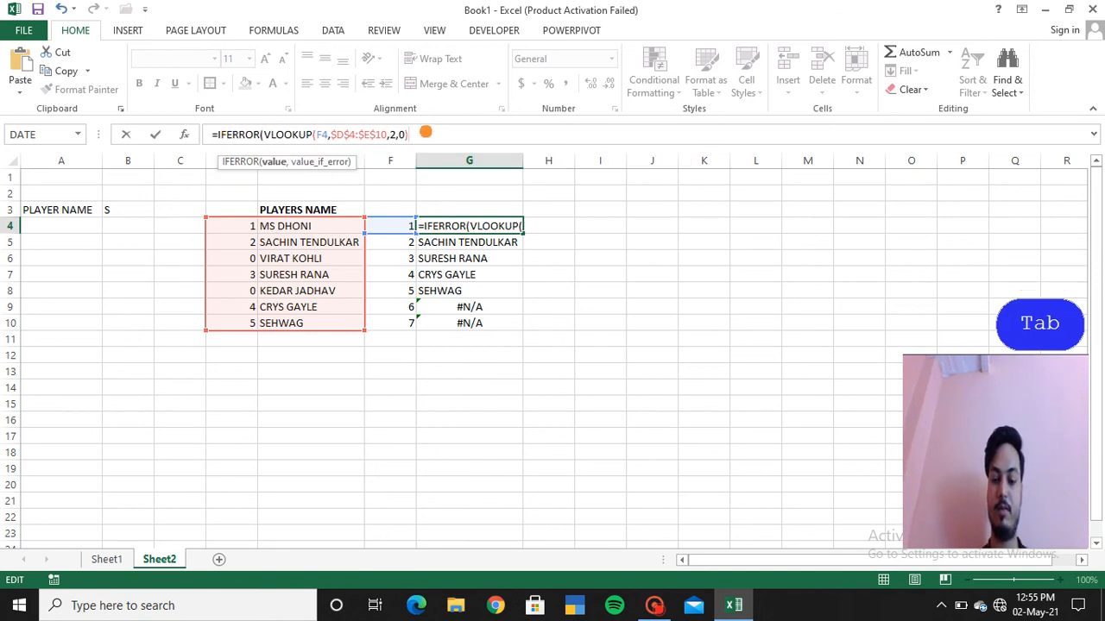
pyautogui.write(',')
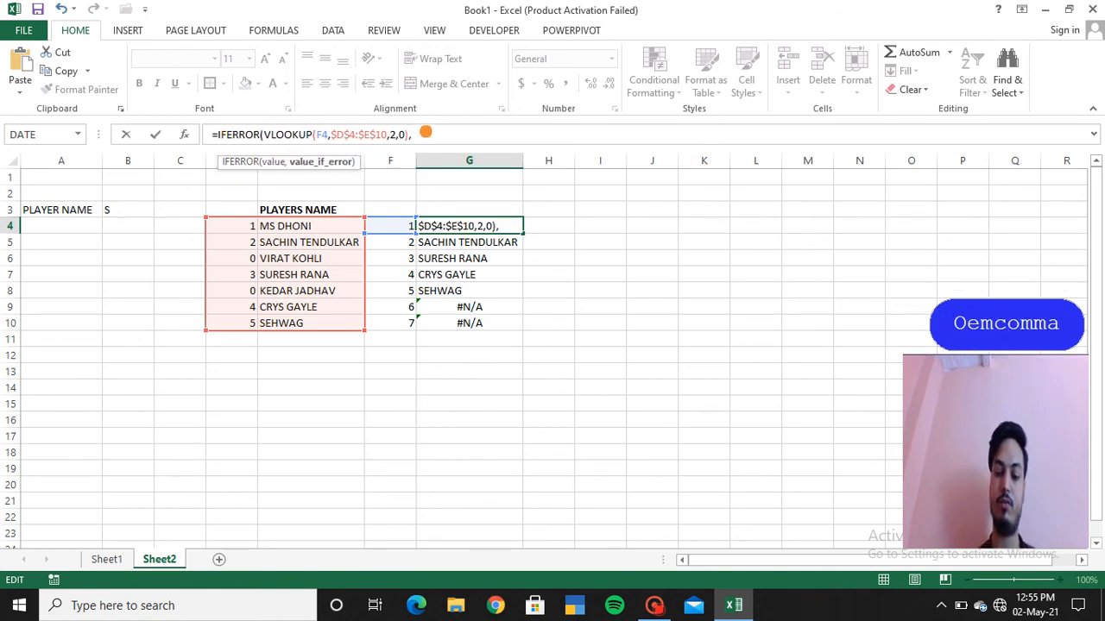
pyautogui.write('"")')
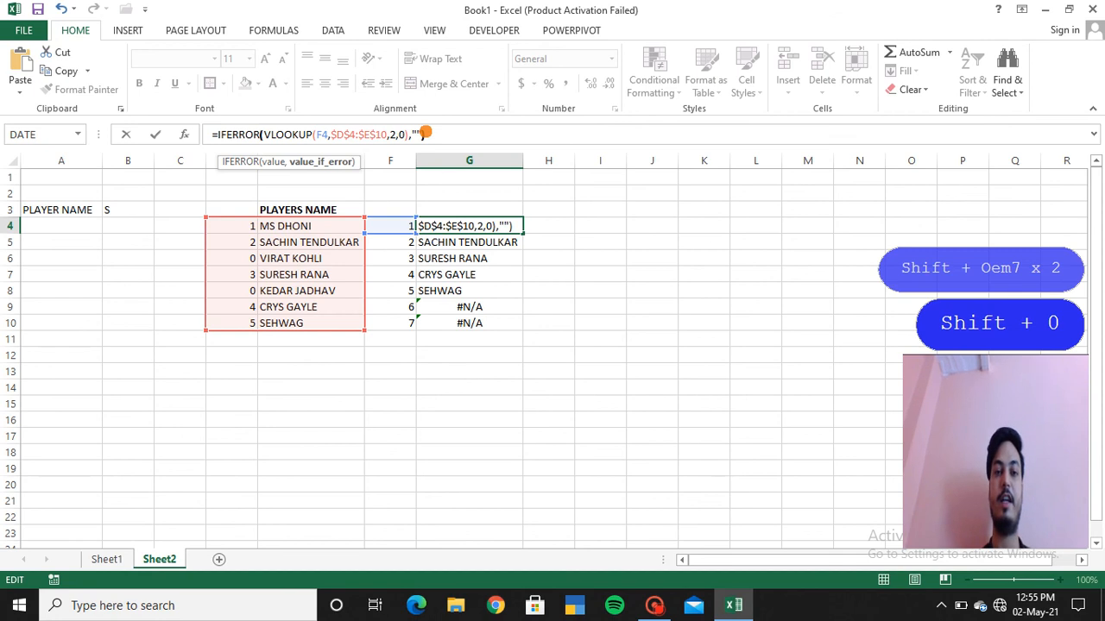
pyautogui.press('Return')
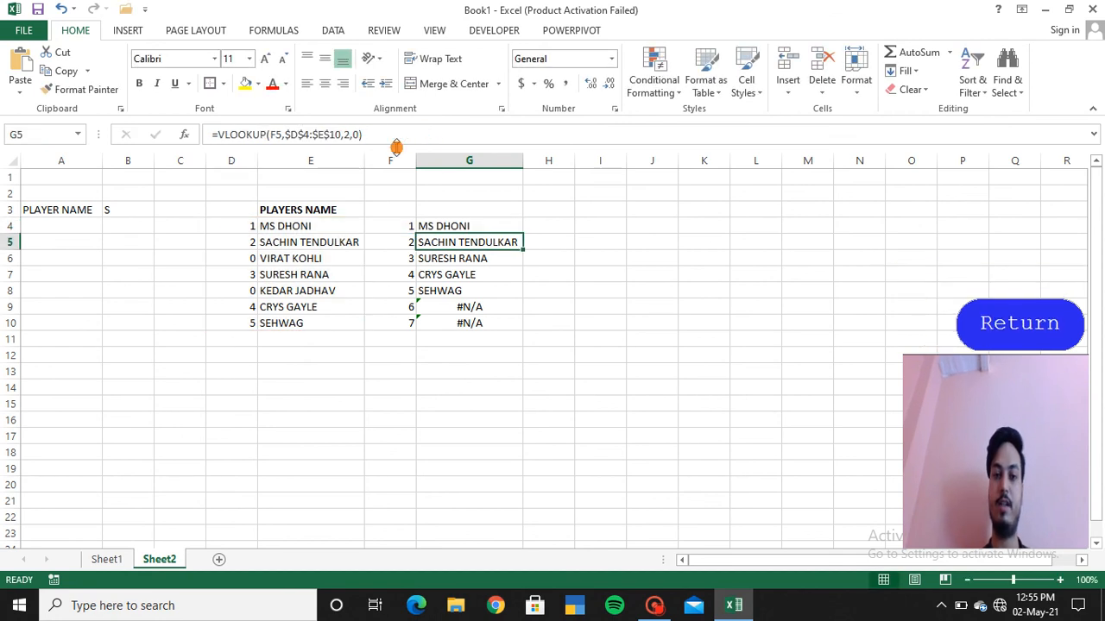
pyautogui.click(483, 227)
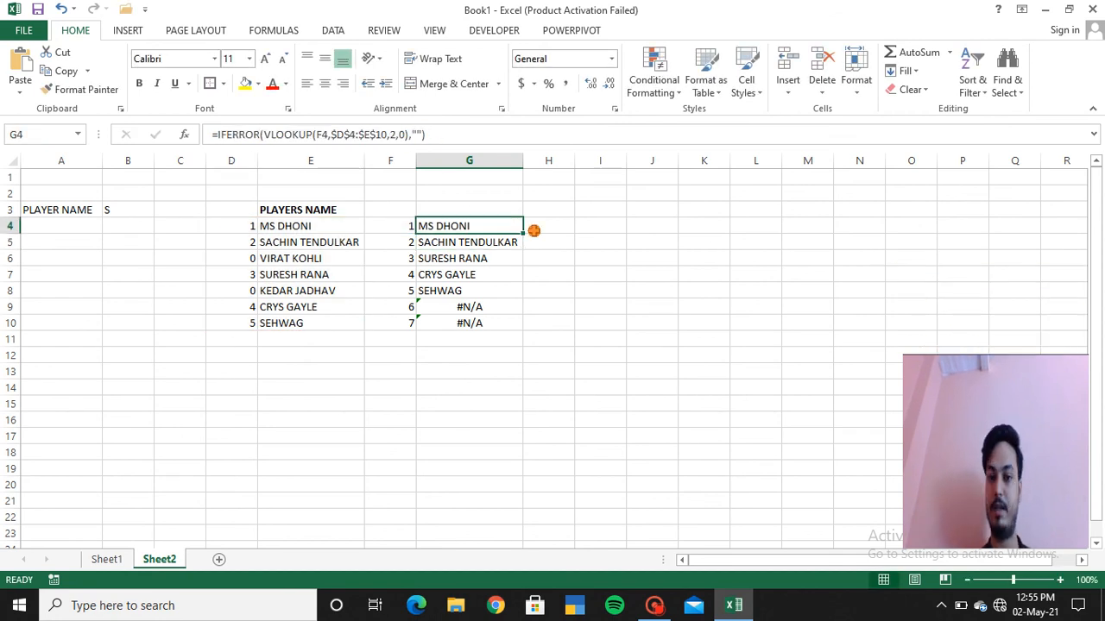
pyautogui.doubleClick(524, 235)
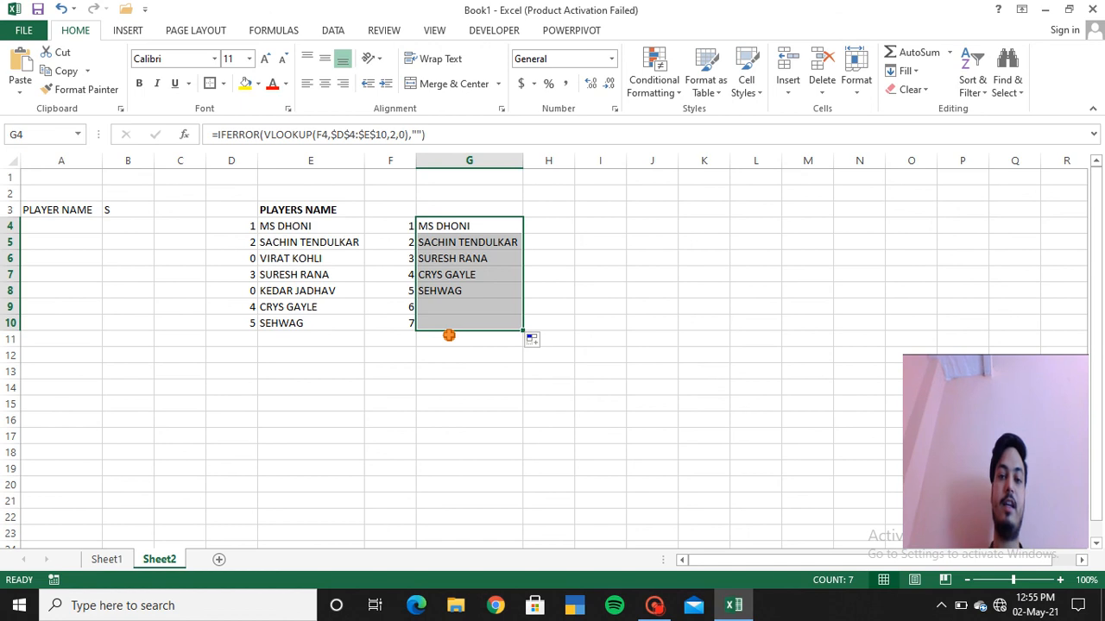
# - Begin an OFFSET formula in cell H4 with G4 as the reference, leaving the rows and cols arguments blank
pyautogui.click(544, 230)
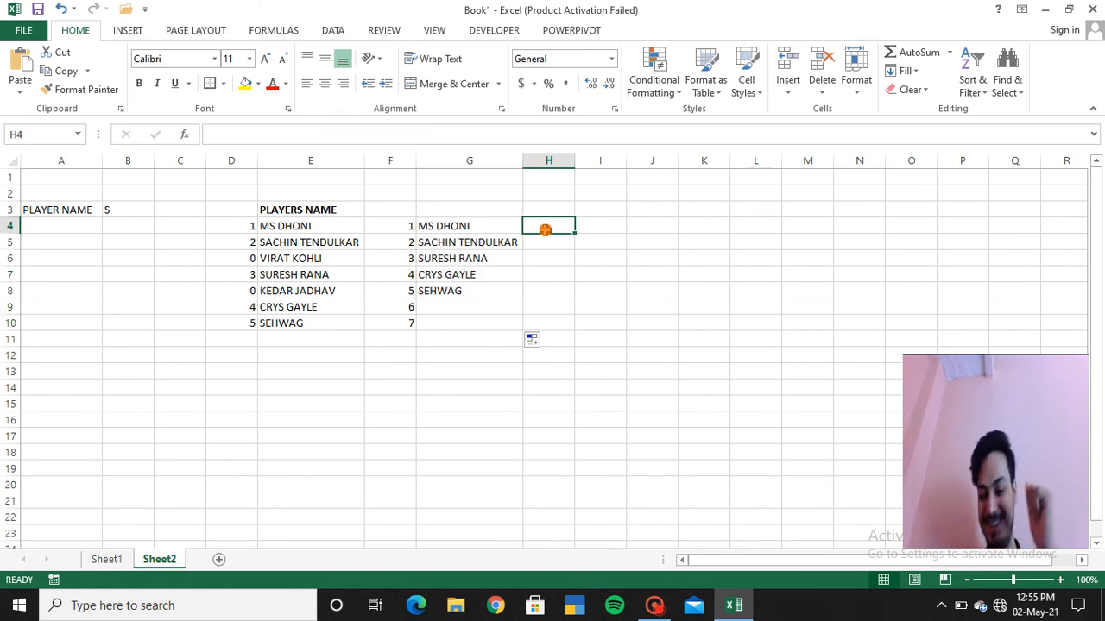
pyautogui.write('=')
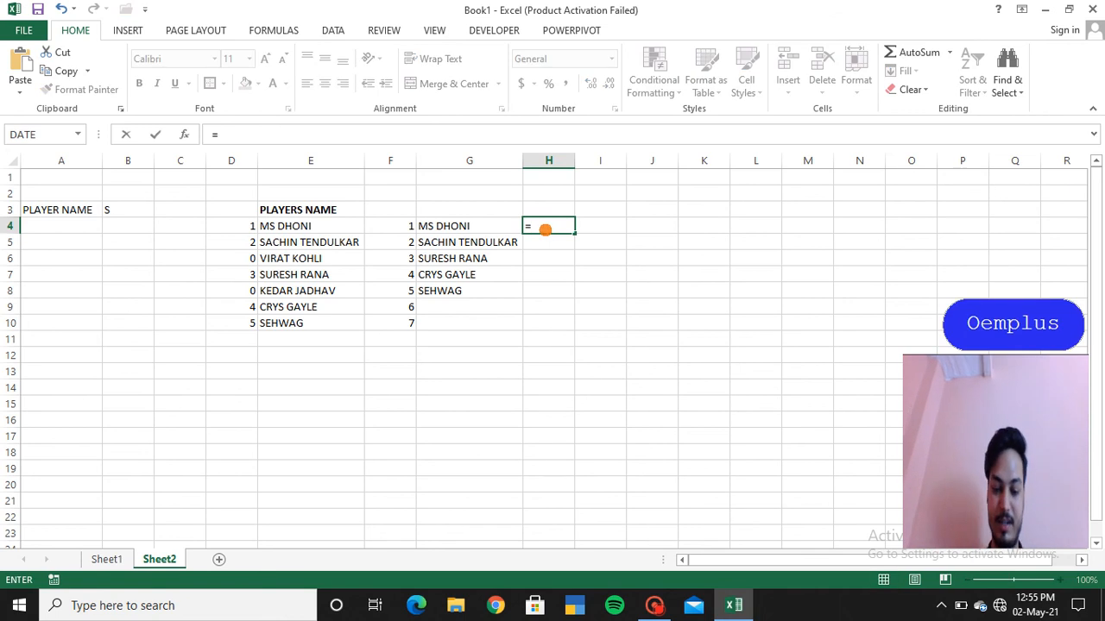
pyautogui.write('OFF')
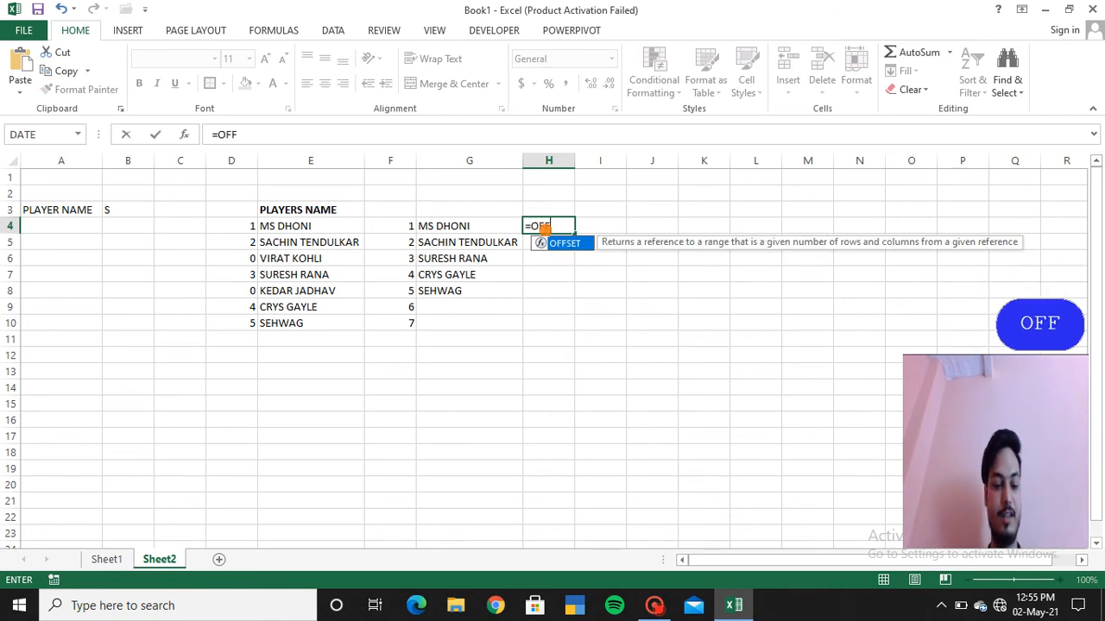
pyautogui.press('Tab')
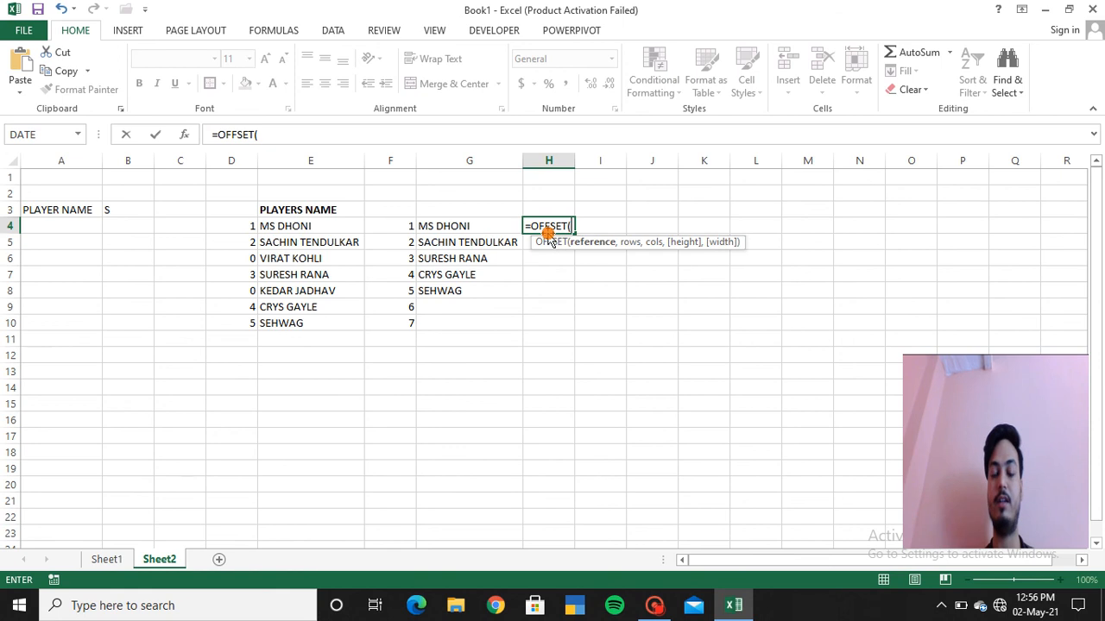
pyautogui.click(458, 227)
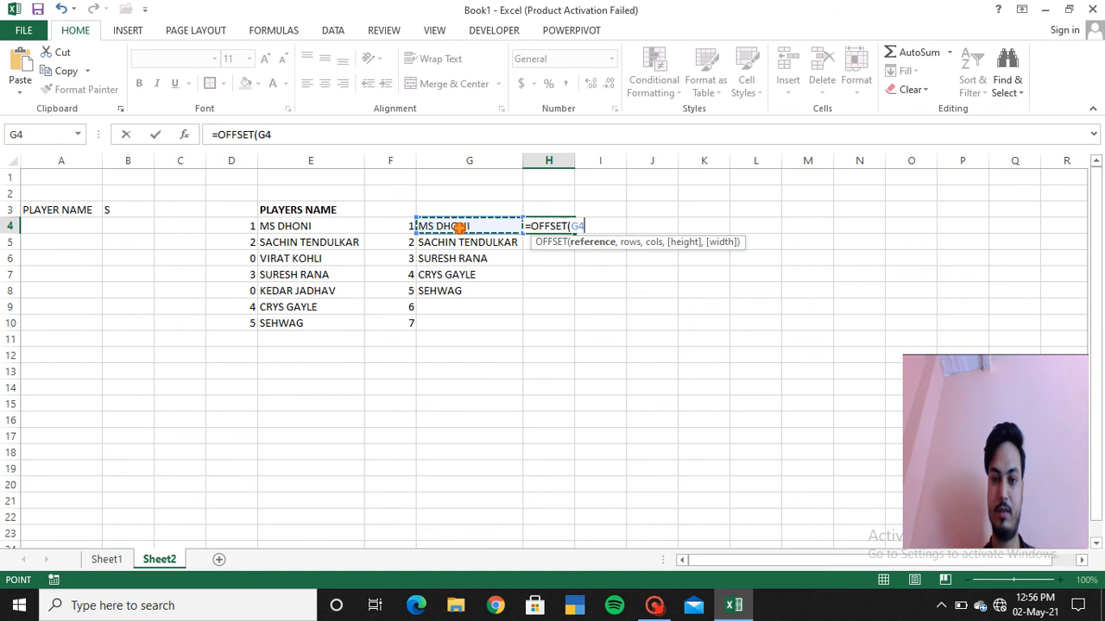
pyautogui.write(',')
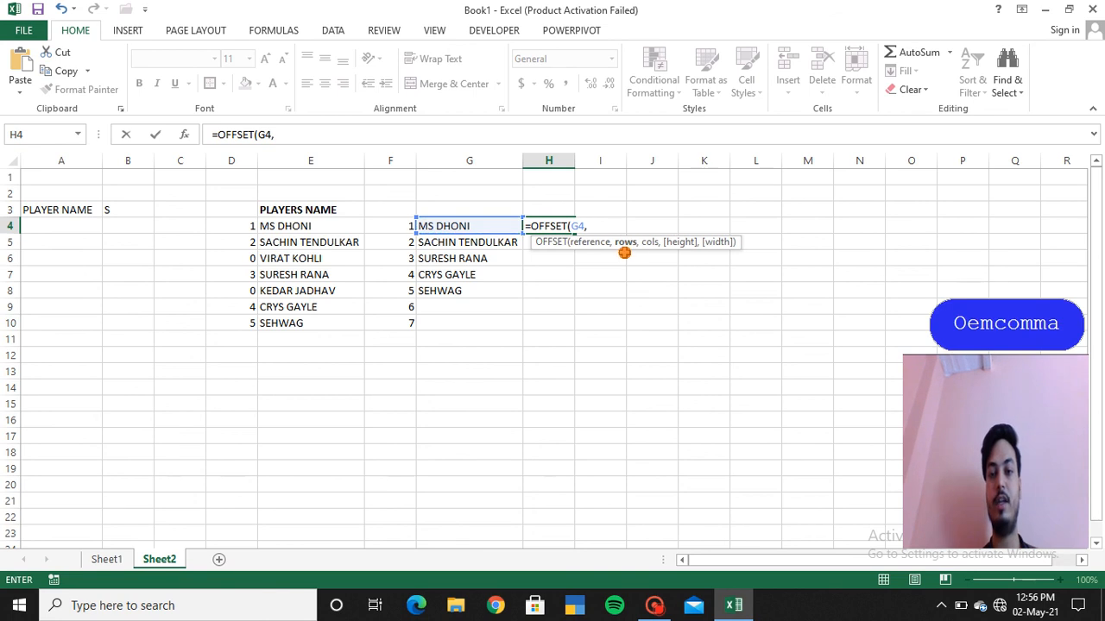
pyautogui.write(',')
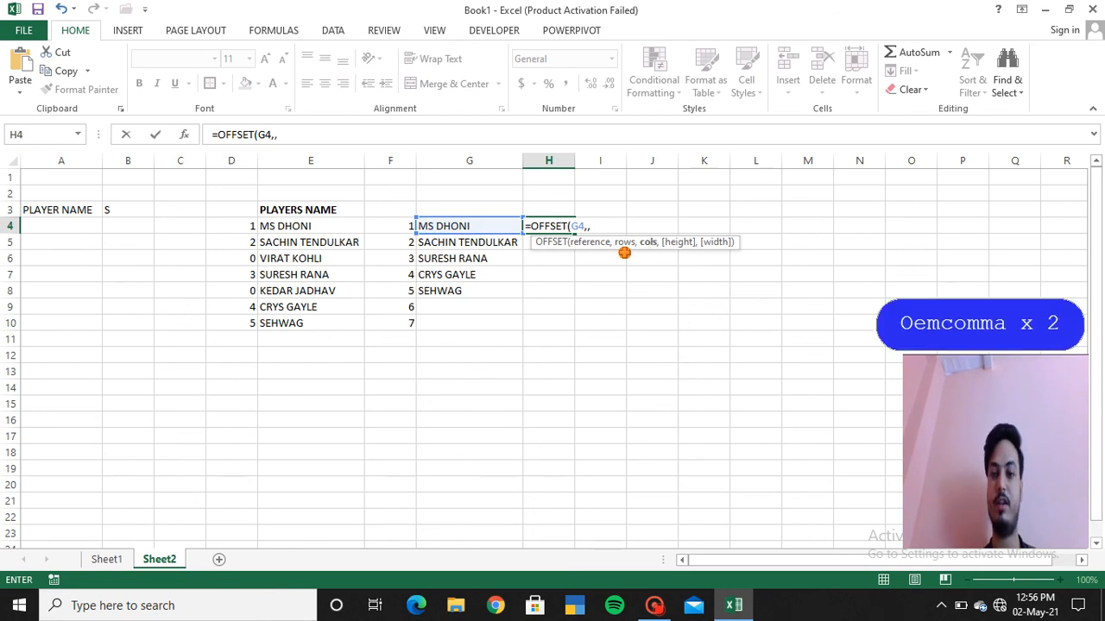
pyautogui.write(',')
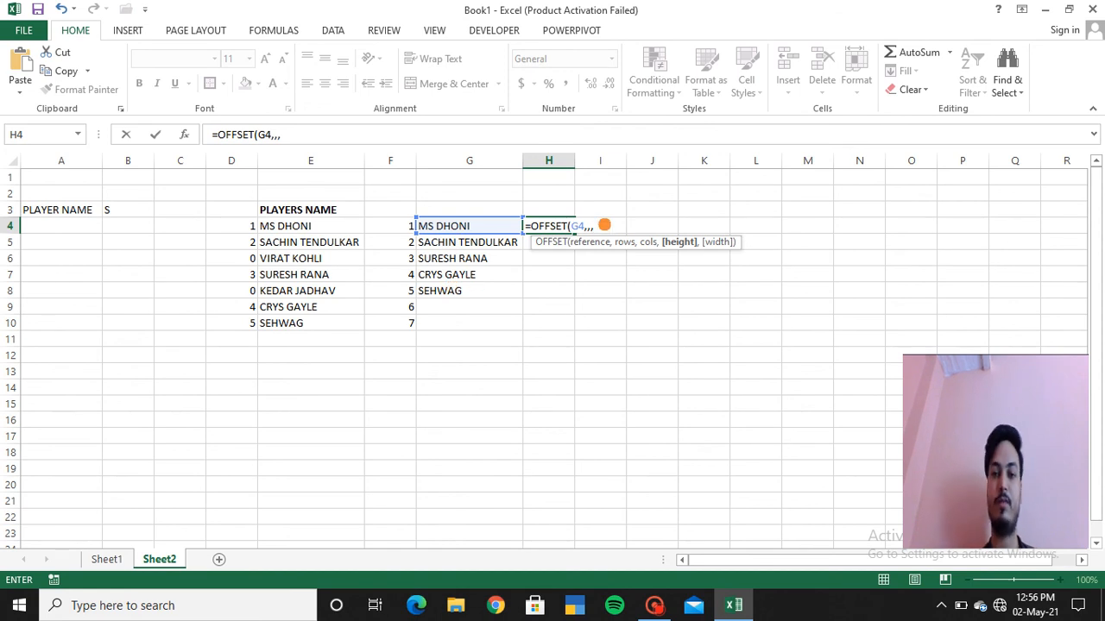
# - Enter COUNTIF(G4:G10,"?*") as the height argument of the OFFSET formula in H4
pyautogui.write('COU')
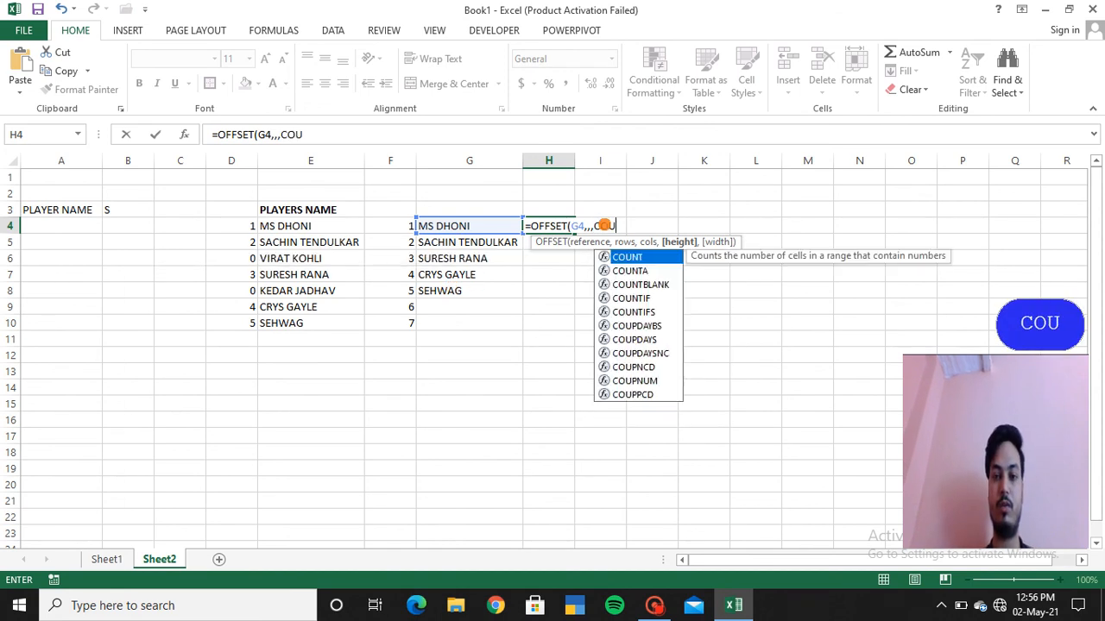
pyautogui.write('NTI')
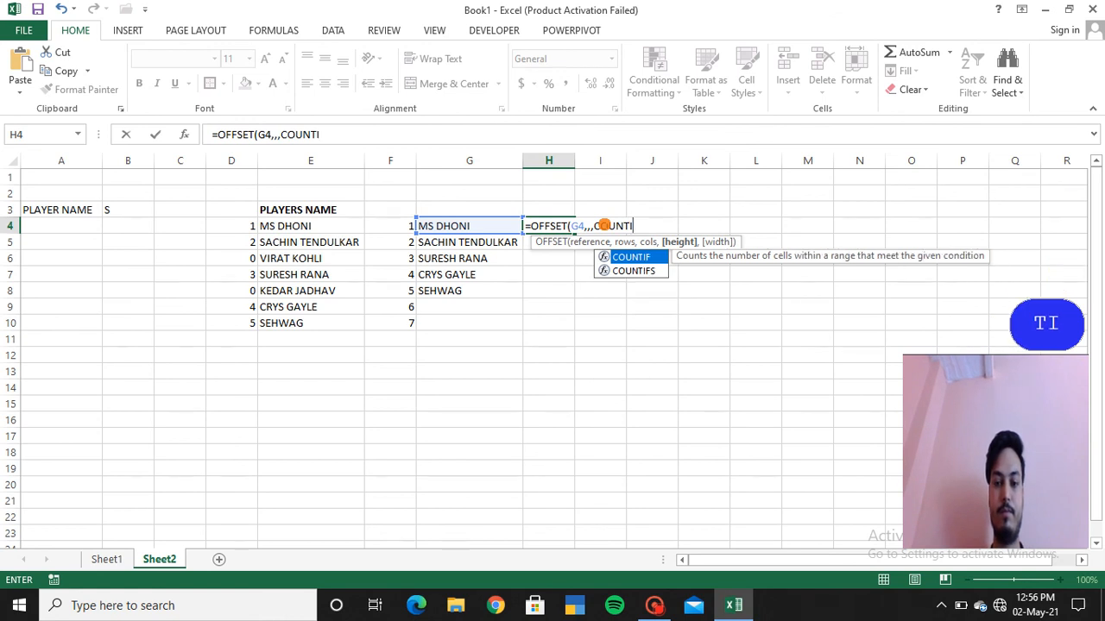
pyautogui.press('Tab')
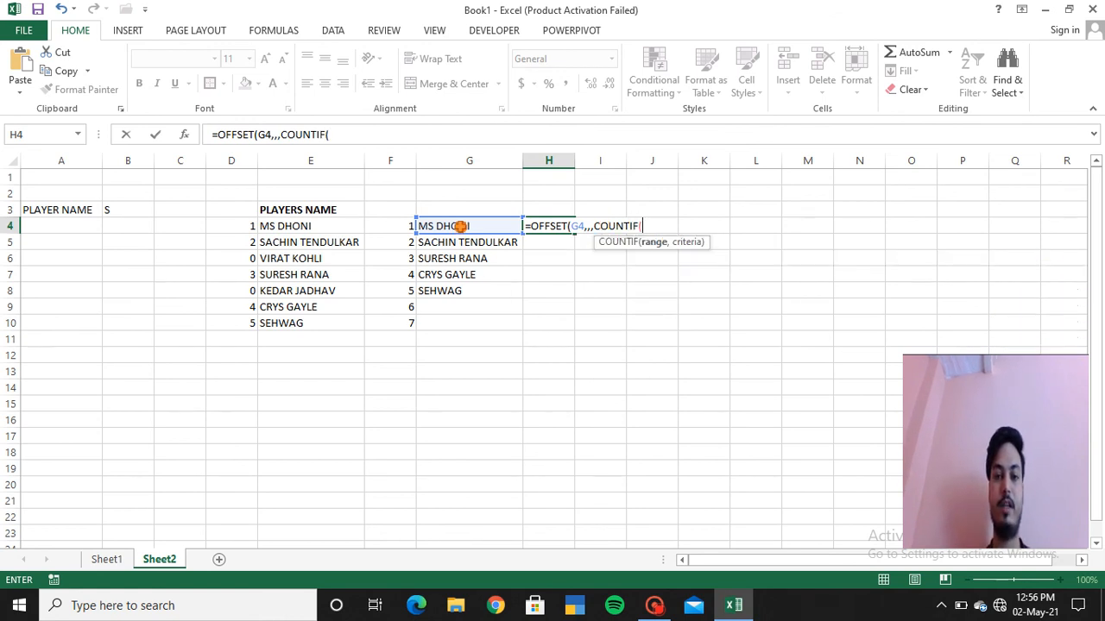
pyautogui.moveTo(460, 227); pyautogui.dragTo(450, 321)
pyautogui.write(',')
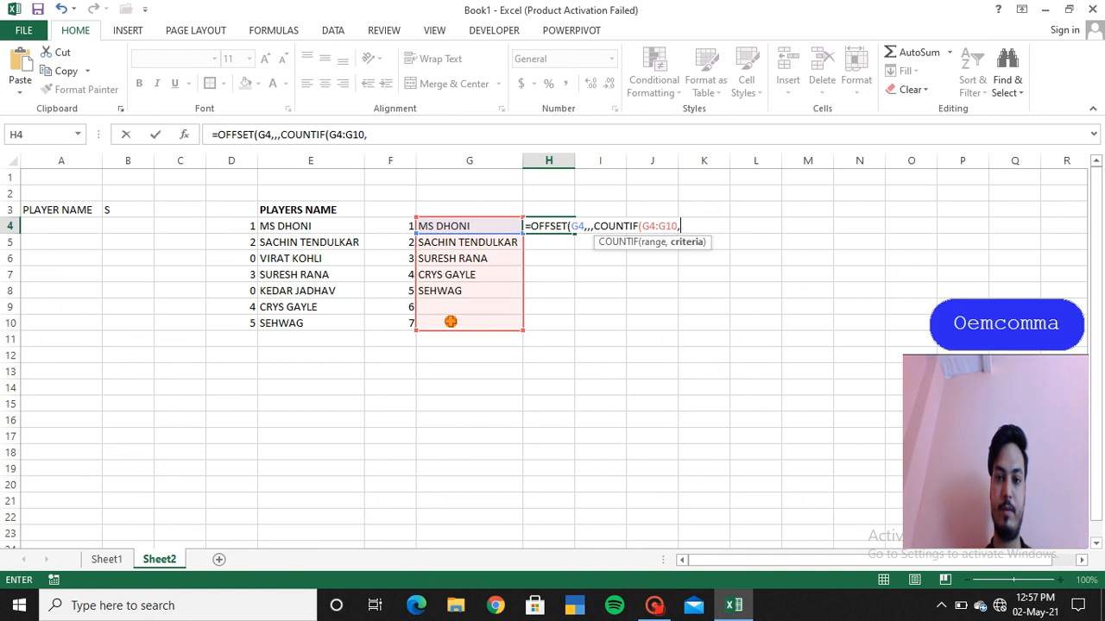
pyautogui.write('"')
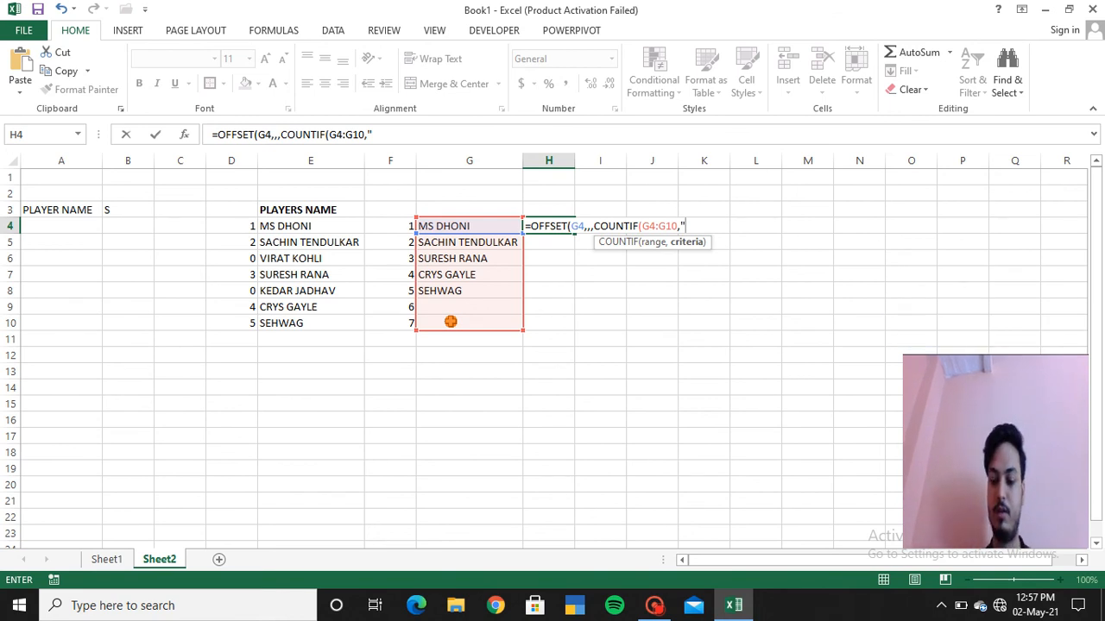
pyautogui.write('?*')
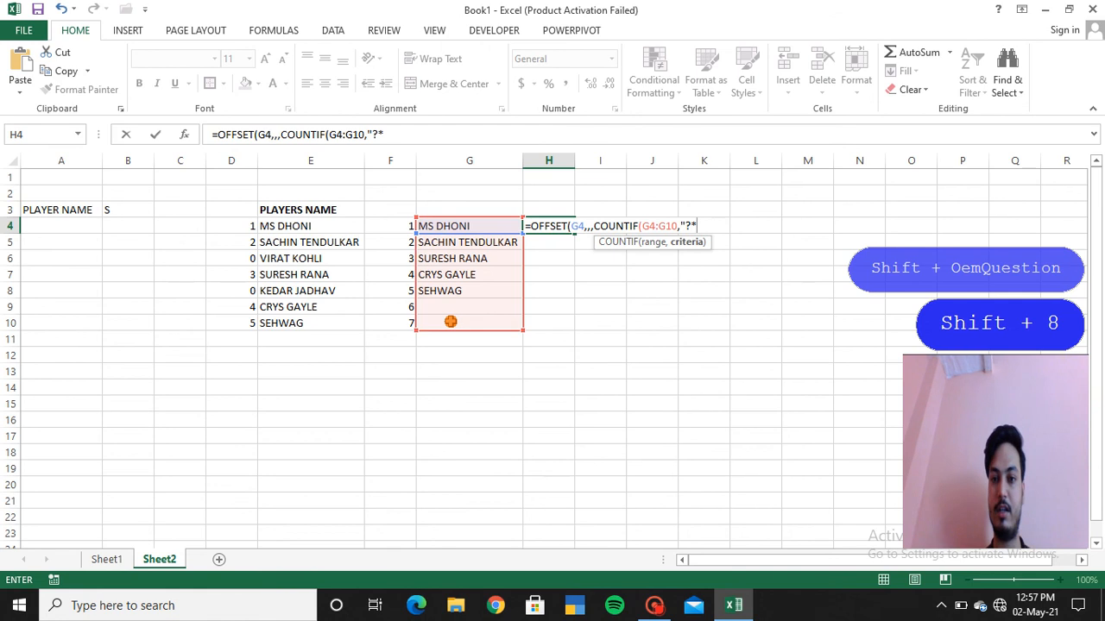
pyautogui.write('"')
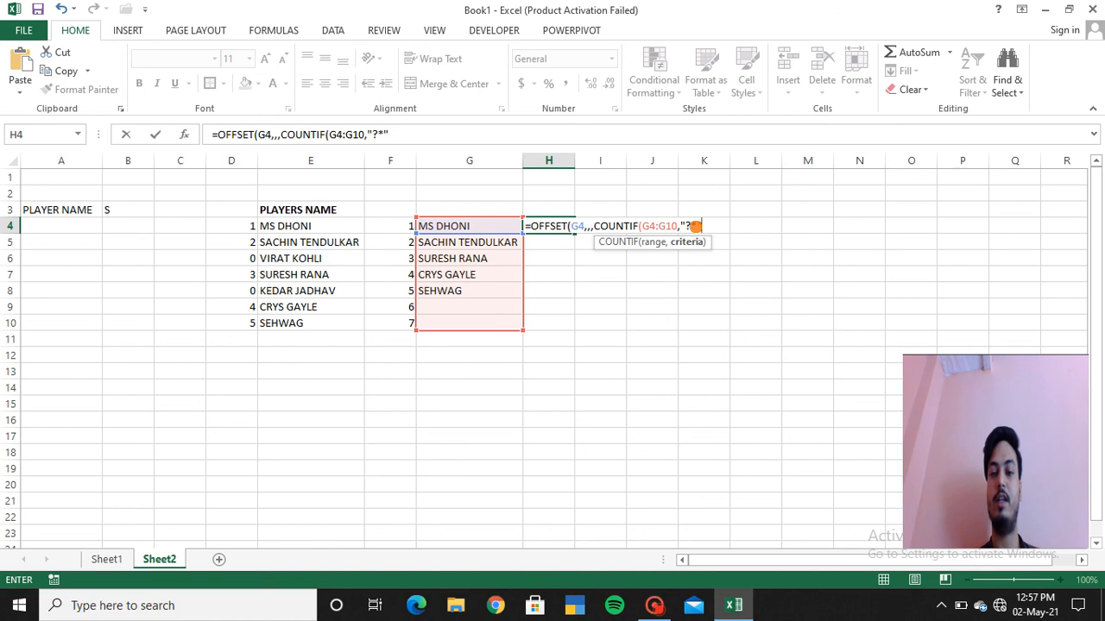
pyautogui.write(')')
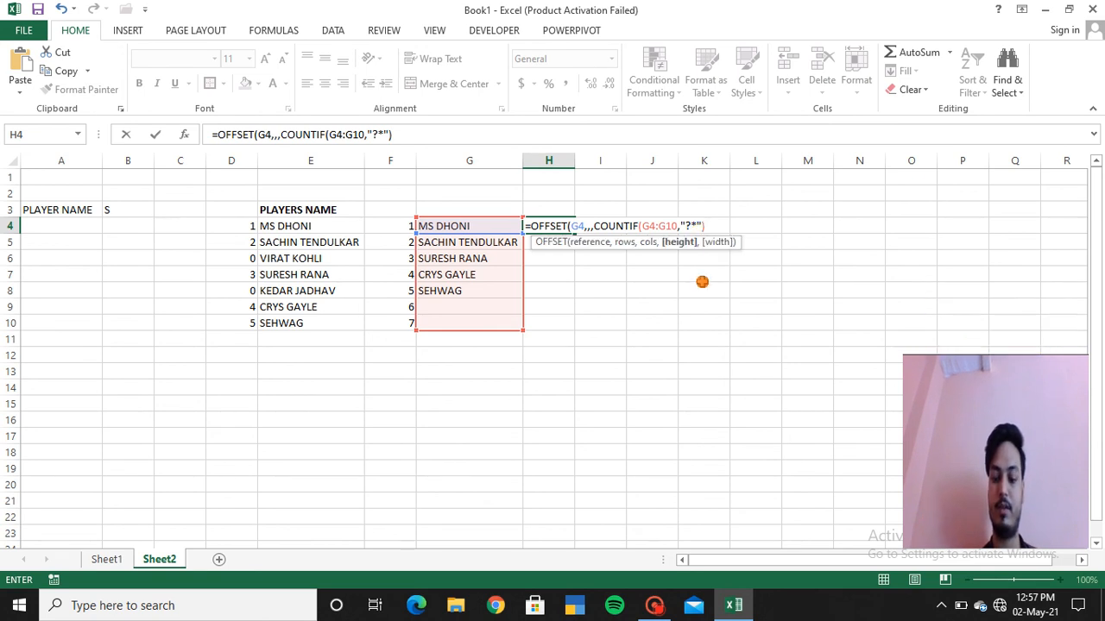
# - Complete the H4 OFFSET formula with a width of 1 and auto-fit column H
pyautogui.write(',')
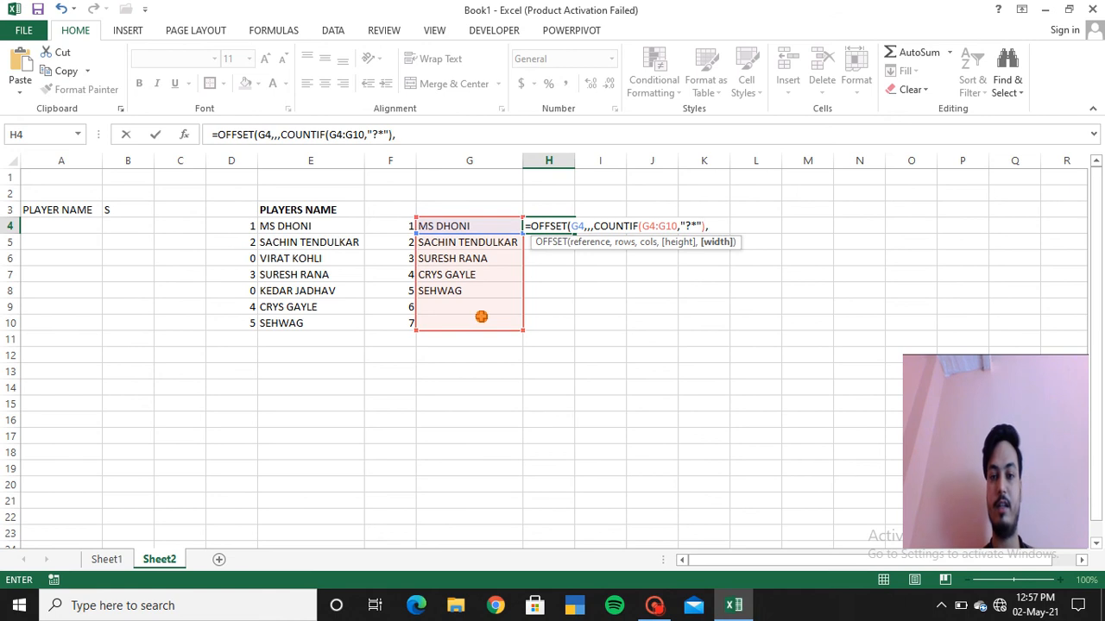
pyautogui.write('1')
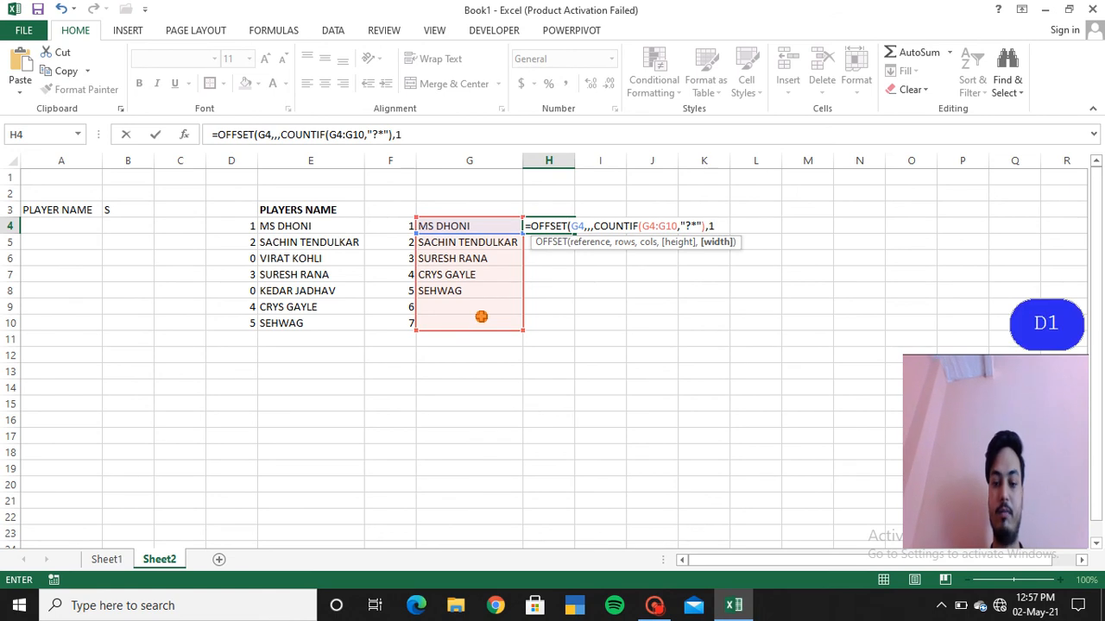
pyautogui.write(')')
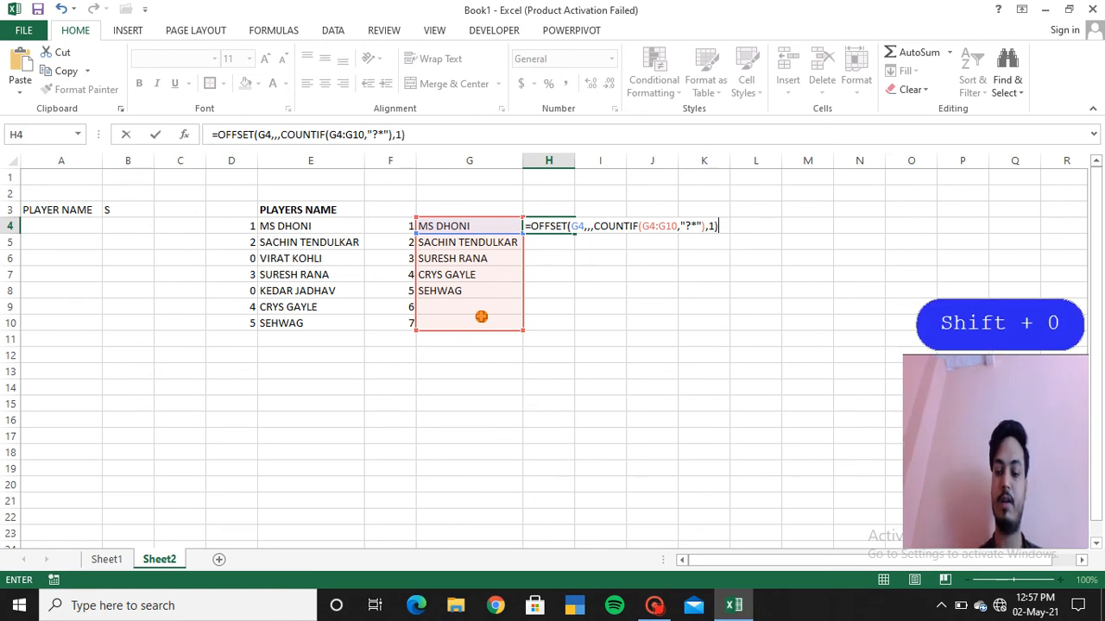
pyautogui.press('Return')
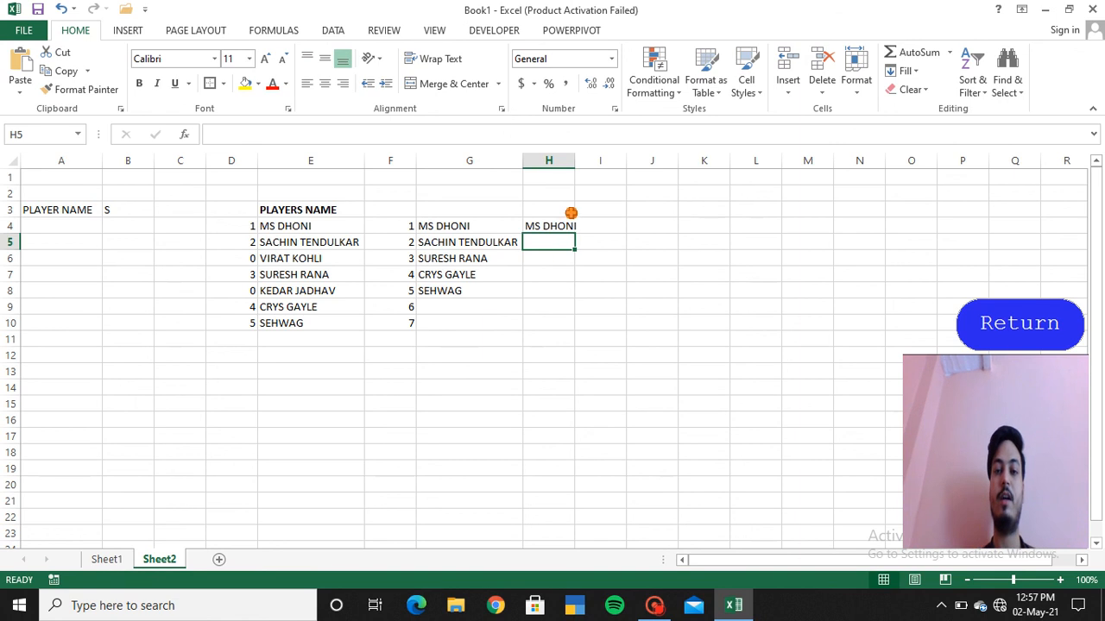
pyautogui.doubleClick(574, 163)
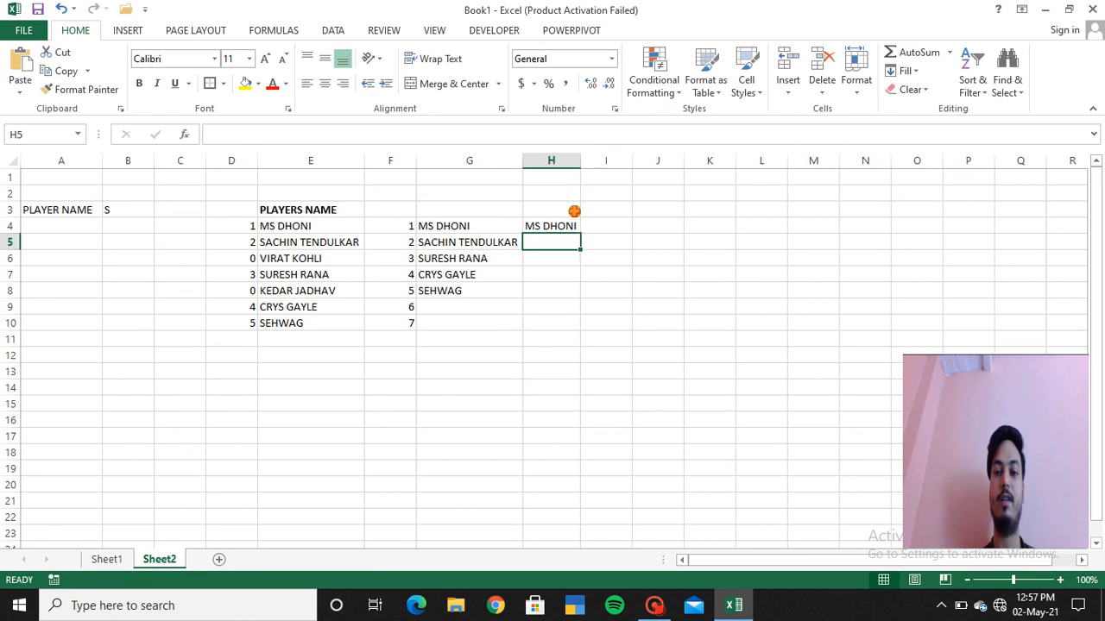
# - Enter =COUNTIF(G4:G10,"?*") in cell I4 to count the non-blank names in the match list
pyautogui.click(623, 224)
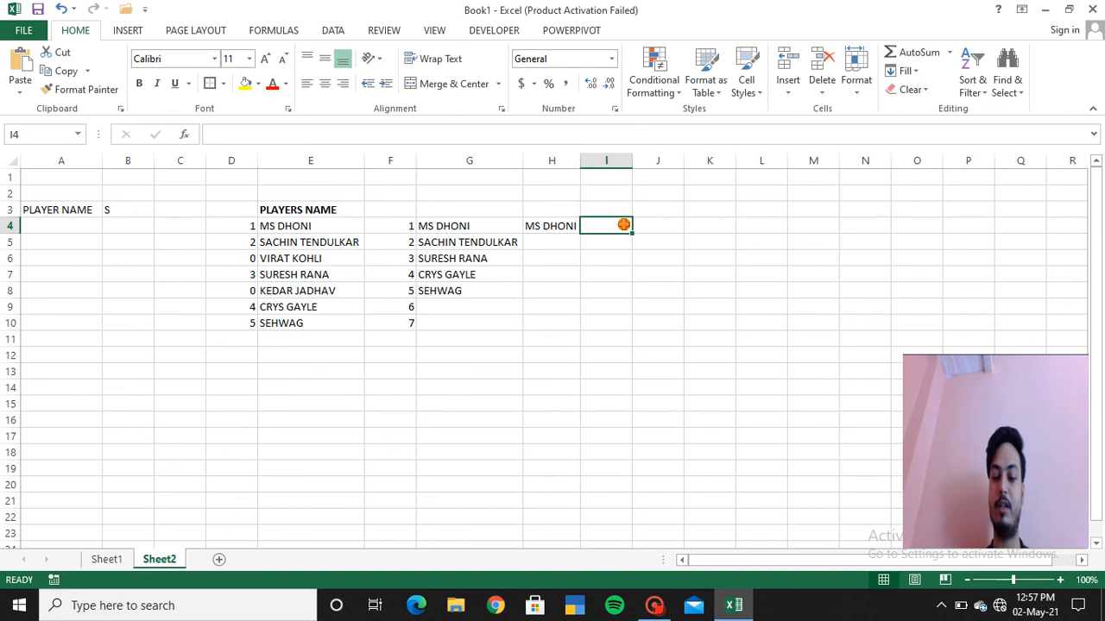
pyautogui.write('=COUNIT')
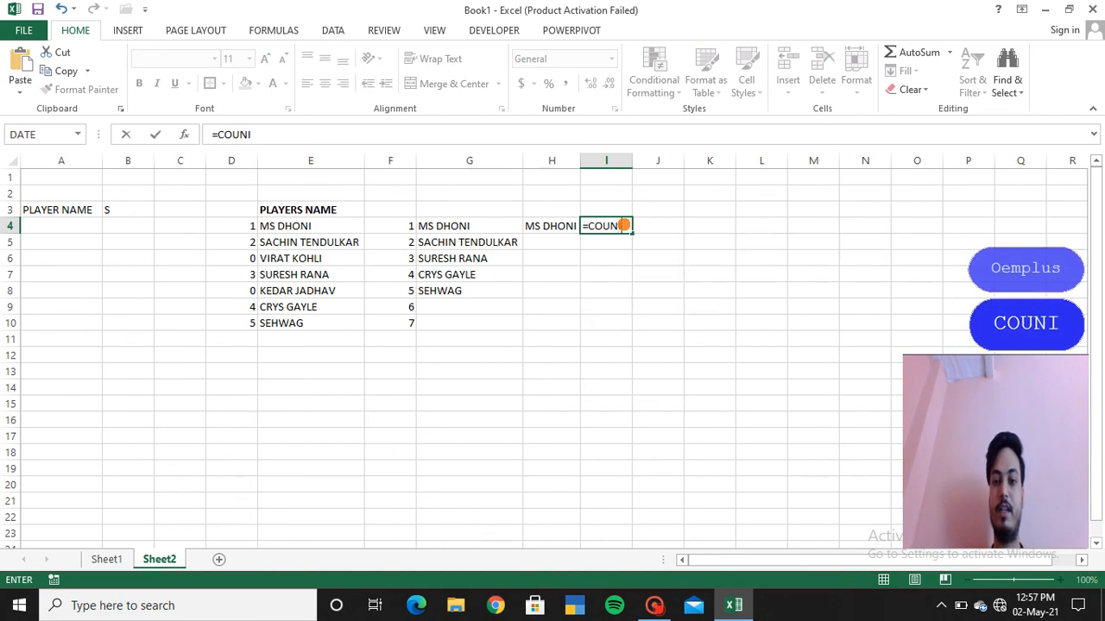
pyautogui.press('BackSpace')
pyautogui.press('BackSpace')
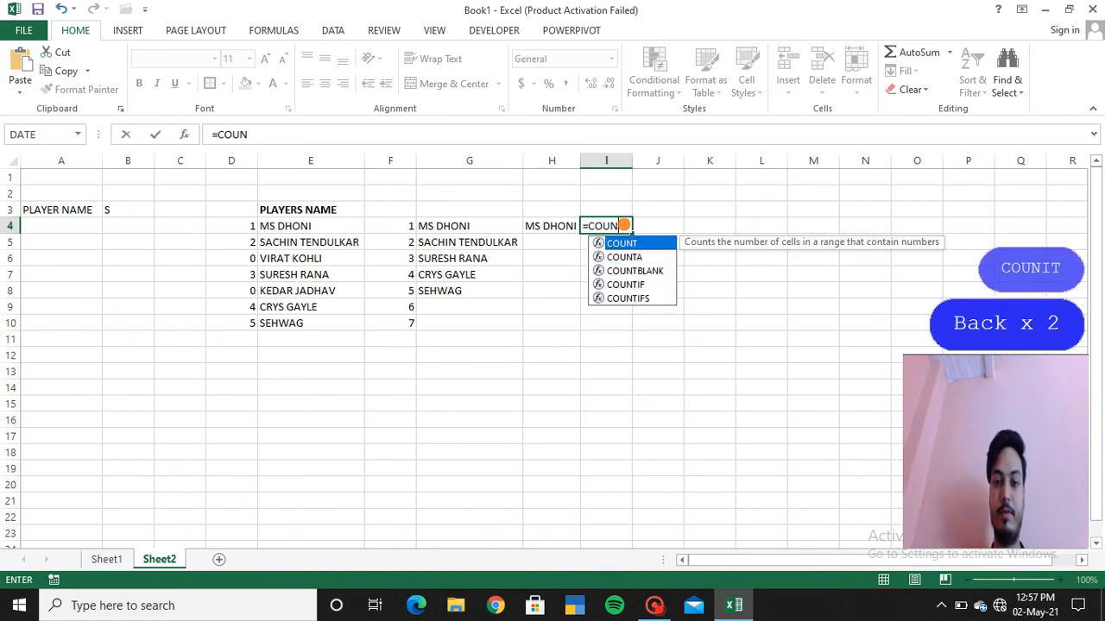
pyautogui.write('TI')
pyautogui.press('Tab')
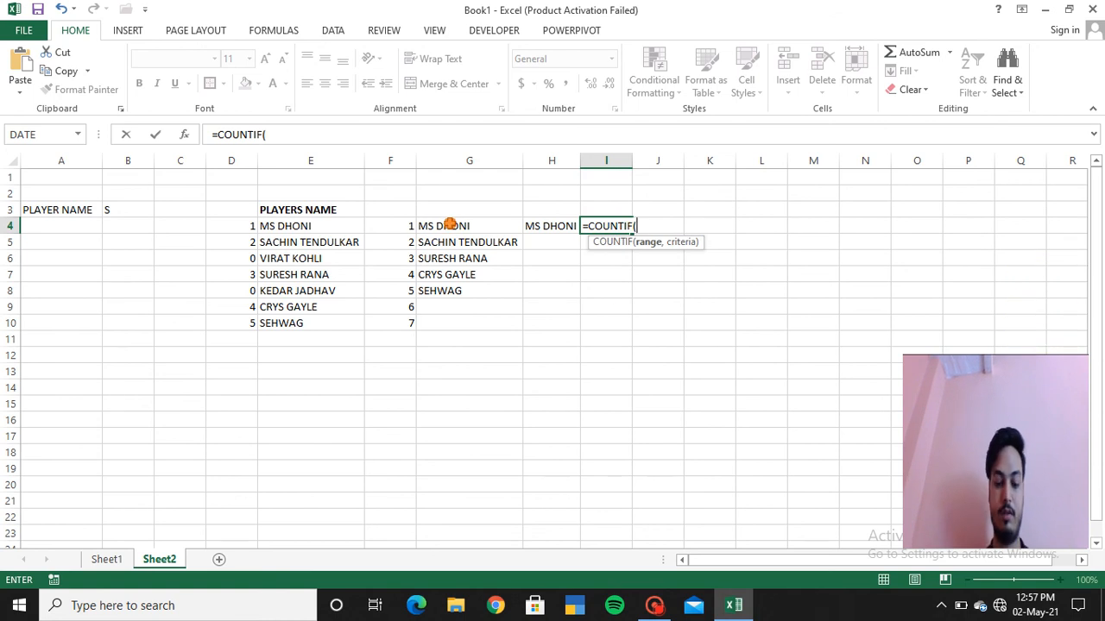
pyautogui.moveTo(450, 223); pyautogui.dragTo(429, 324)
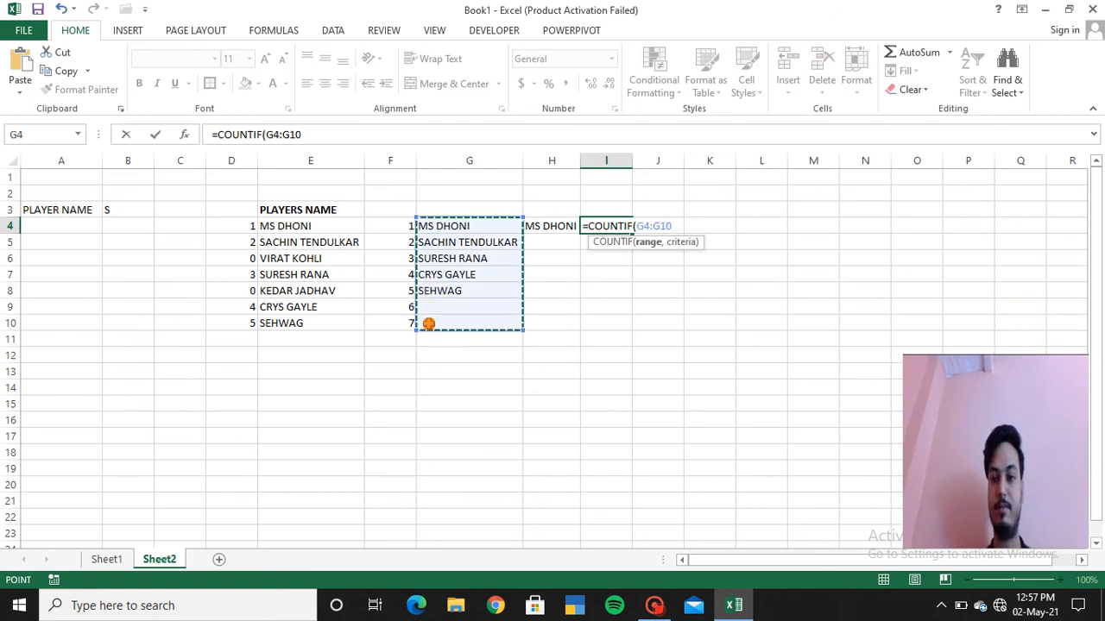
pyautogui.write(',')
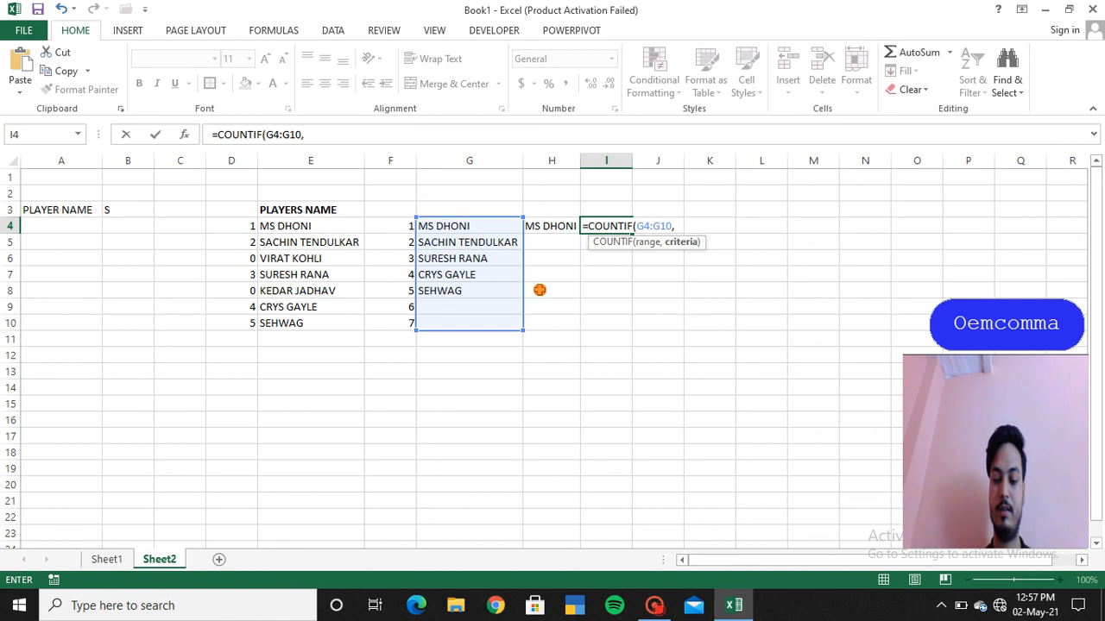
pyautogui.write('"?')
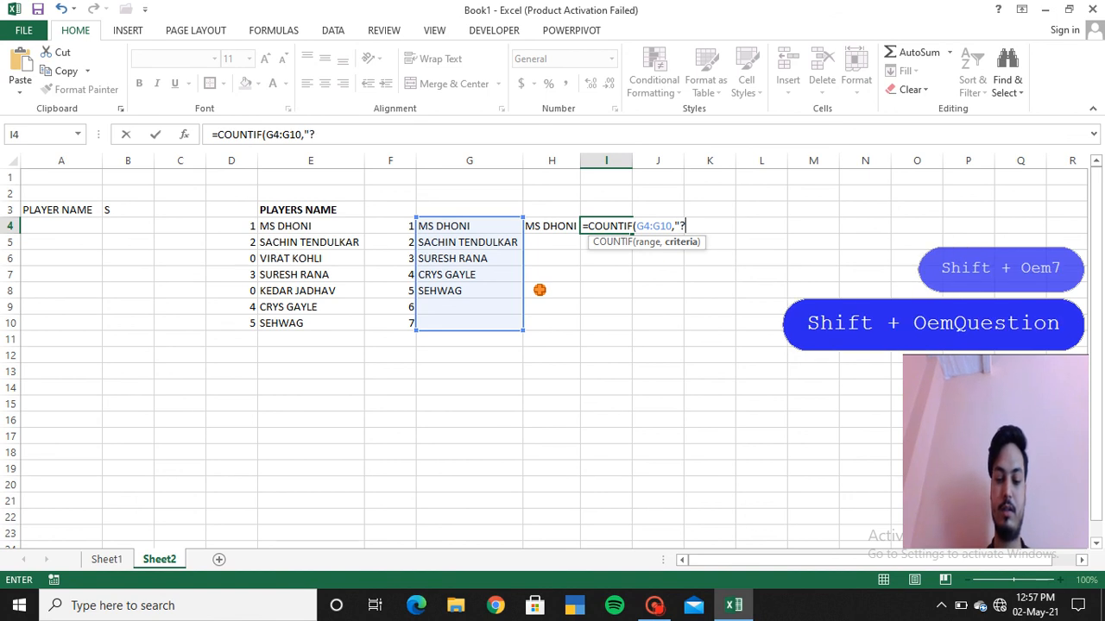
pyautogui.write('*"')
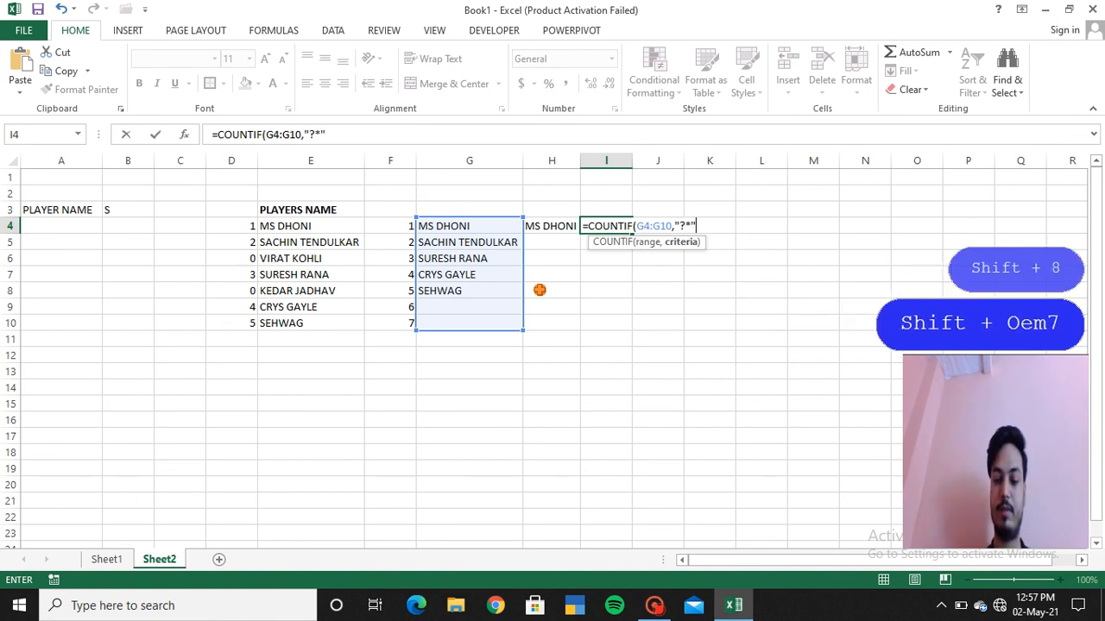
pyautogui.write(')')
pyautogui.press('Return')
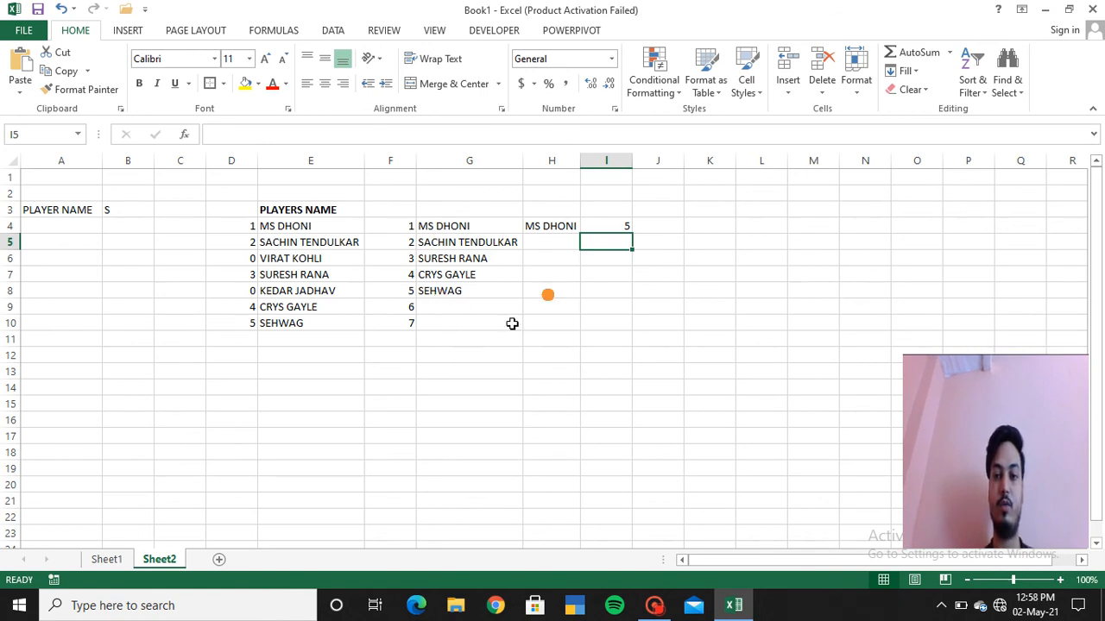
# - Test the formulas by changing the search letter in cell B3 first to R and finally to A
pyautogui.click(128, 212)
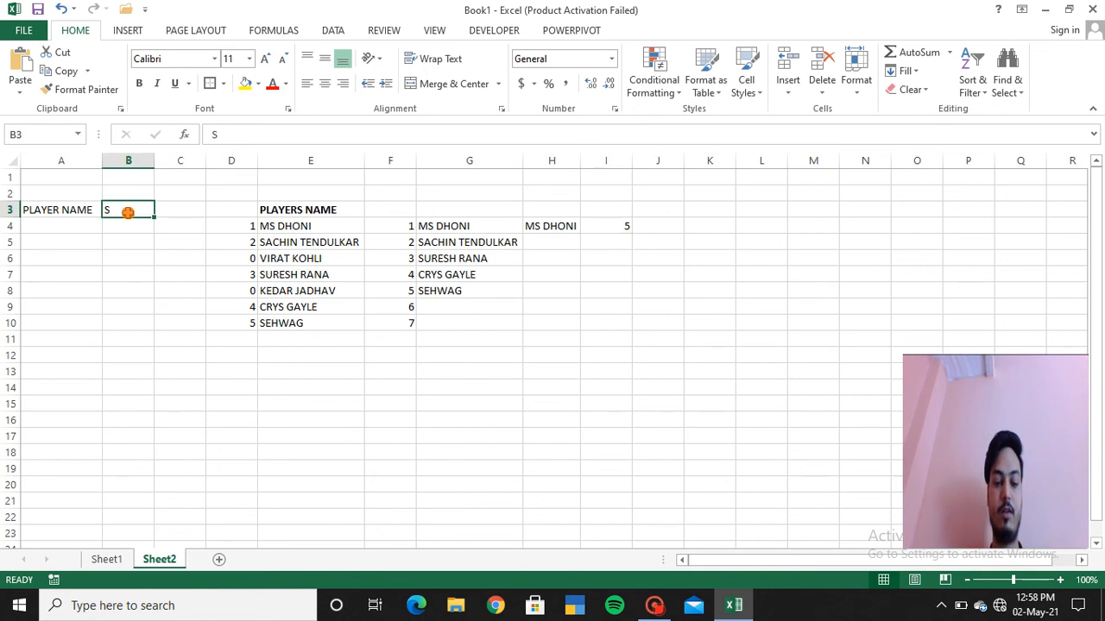
pyautogui.write('R')
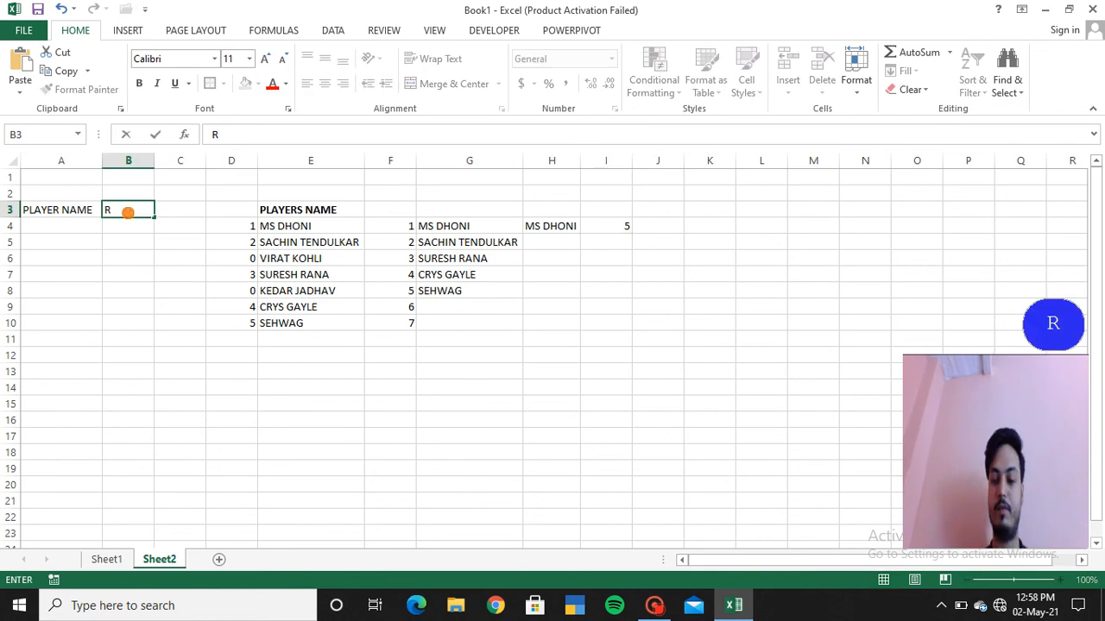
pyautogui.press('Return')
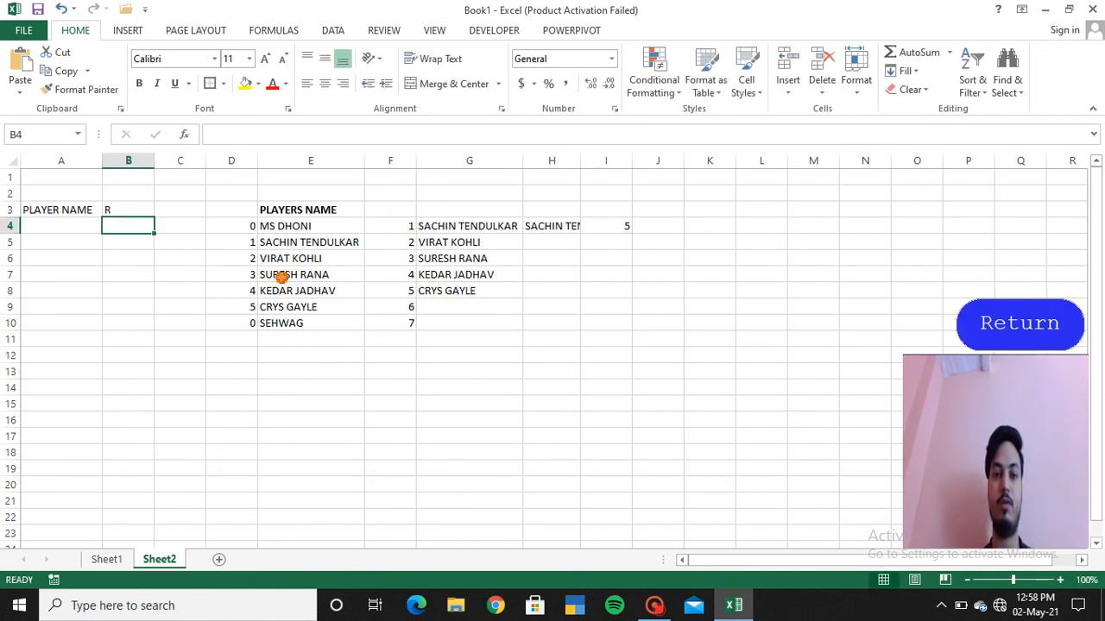
pyautogui.click(114, 211)
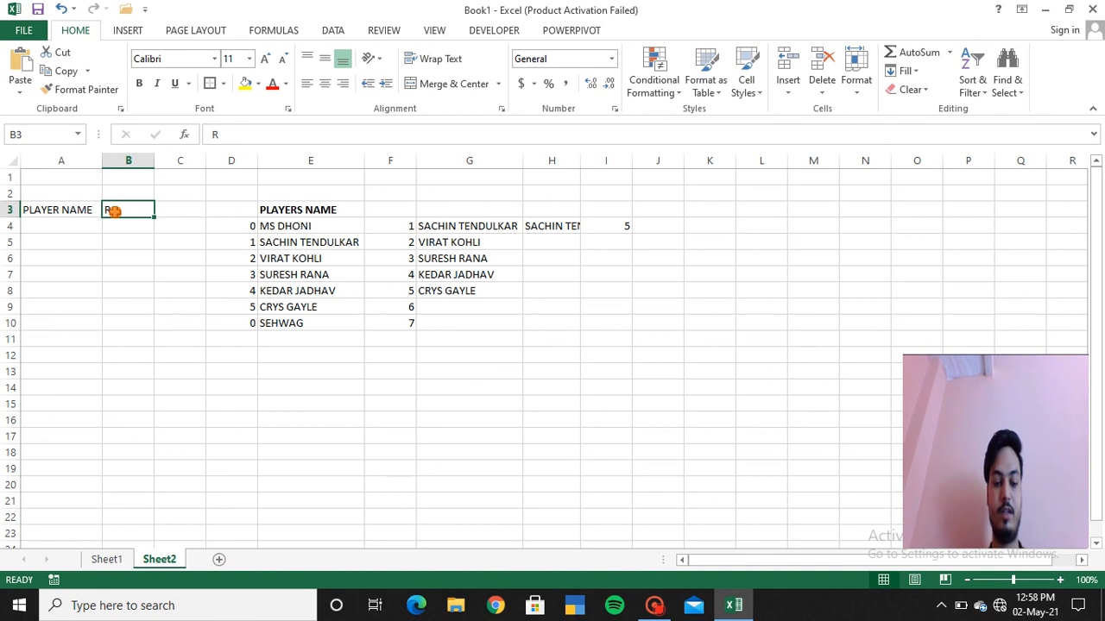
pyautogui.write('A')
pyautogui.press('Return')
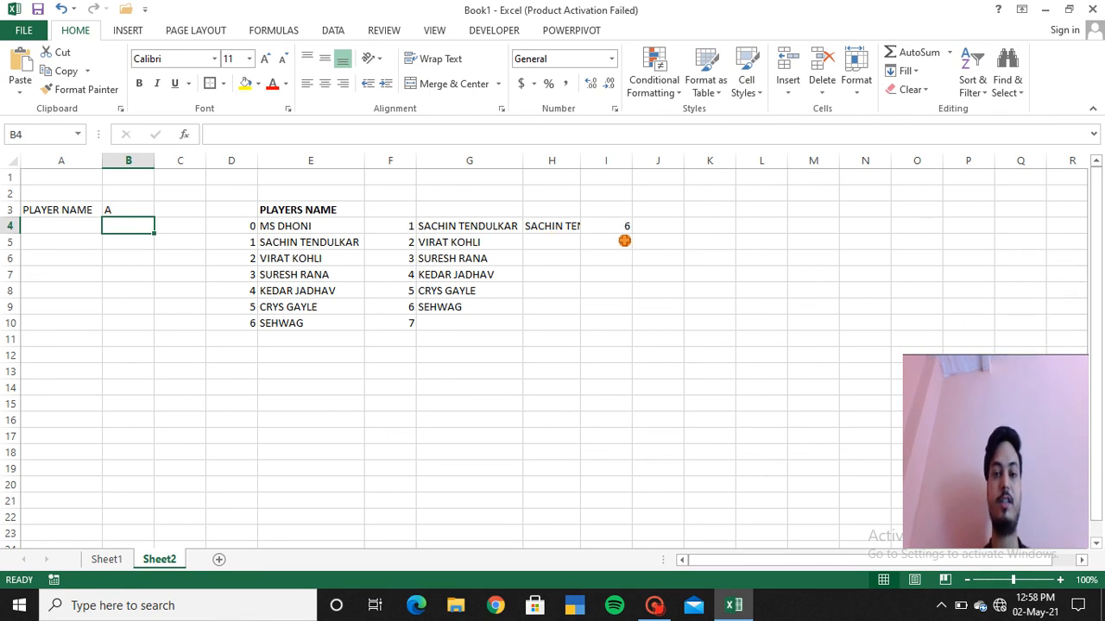
# - Widen column H to fit its full name and clear the COUNTIF formula from cell I4
pyautogui.moveTo(580, 160); pyautogui.dragTo(630, 164)
pyautogui.click(673, 225)
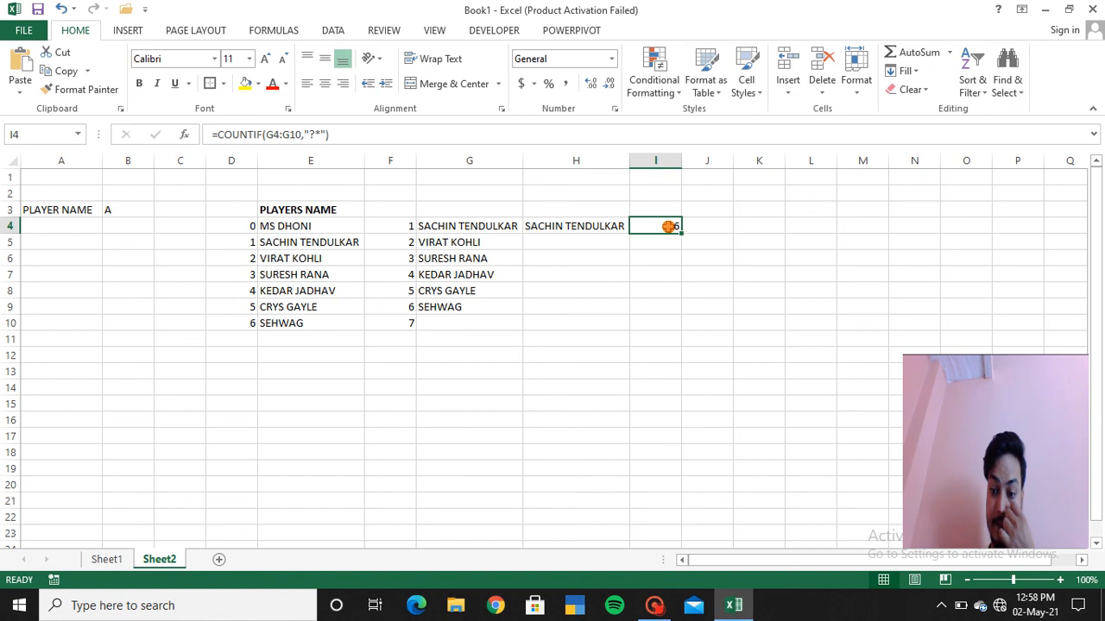
pyautogui.press('Delete')
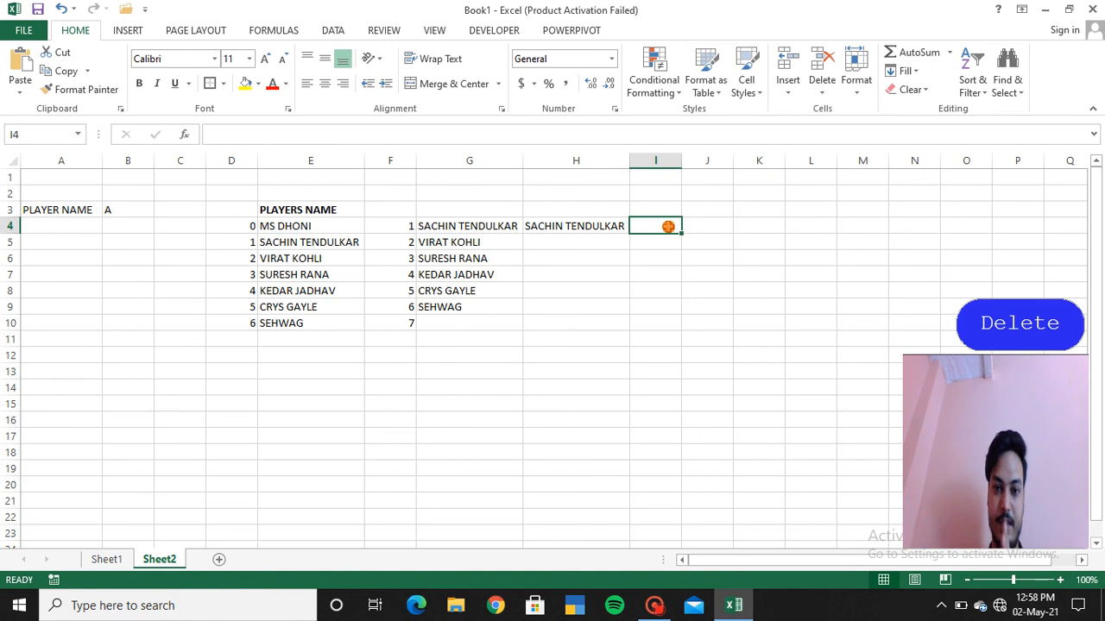
# - Copy the OFFSET formula text from cell H4 without its equals sign, leaving the cell's formula intact
pyautogui.click(562, 226)
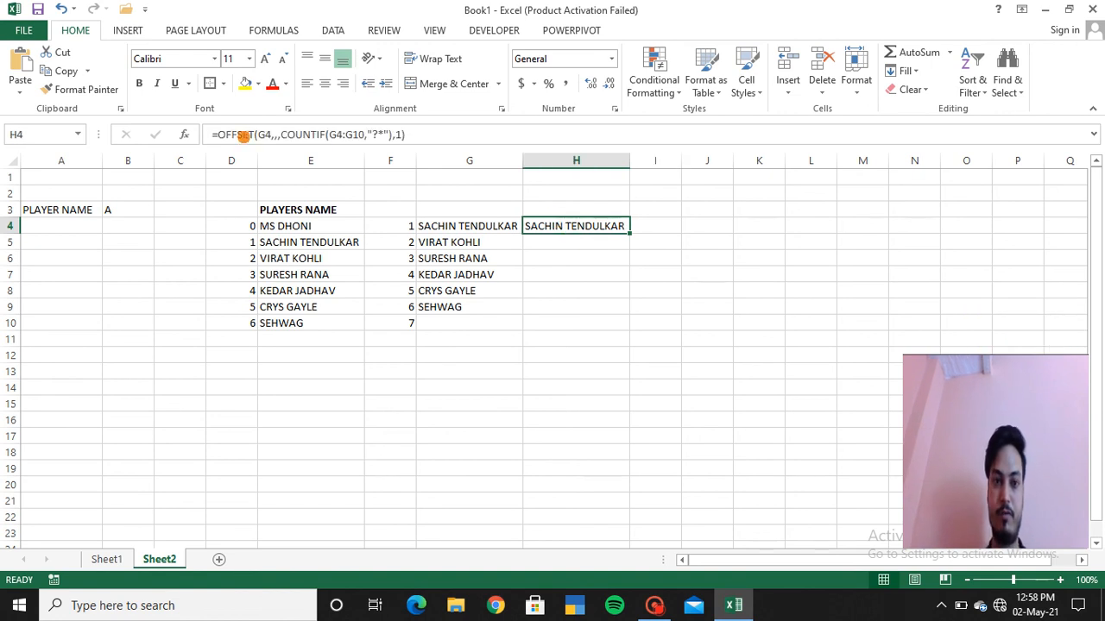
pyautogui.click(219, 134)
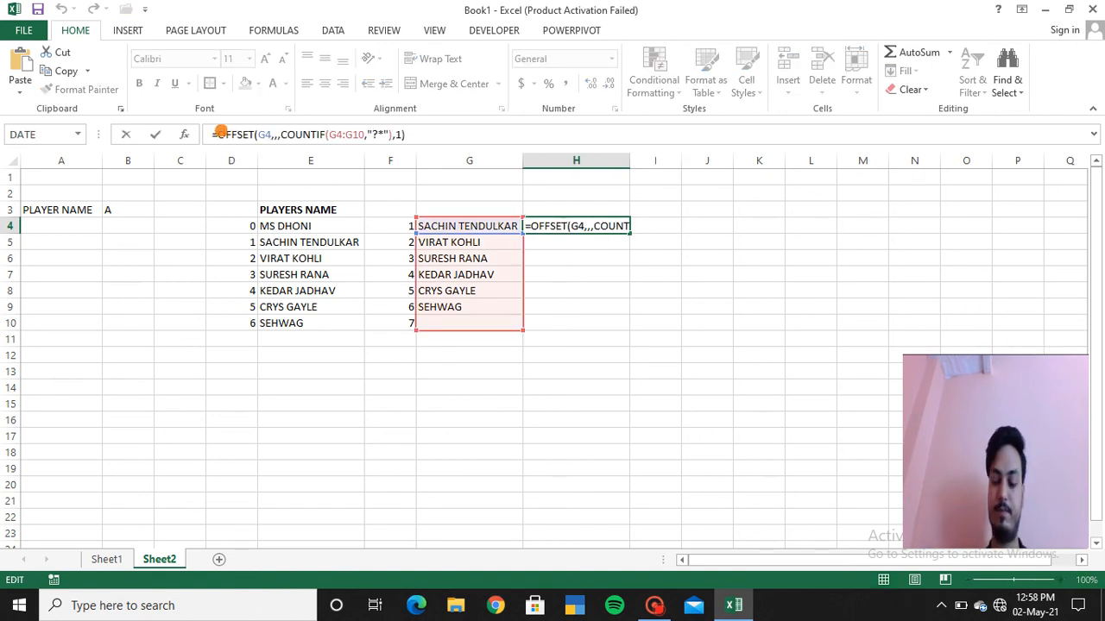
pyautogui.hotkey('shift', 'Down')
pyautogui.hotkey('ctrl', 'c')
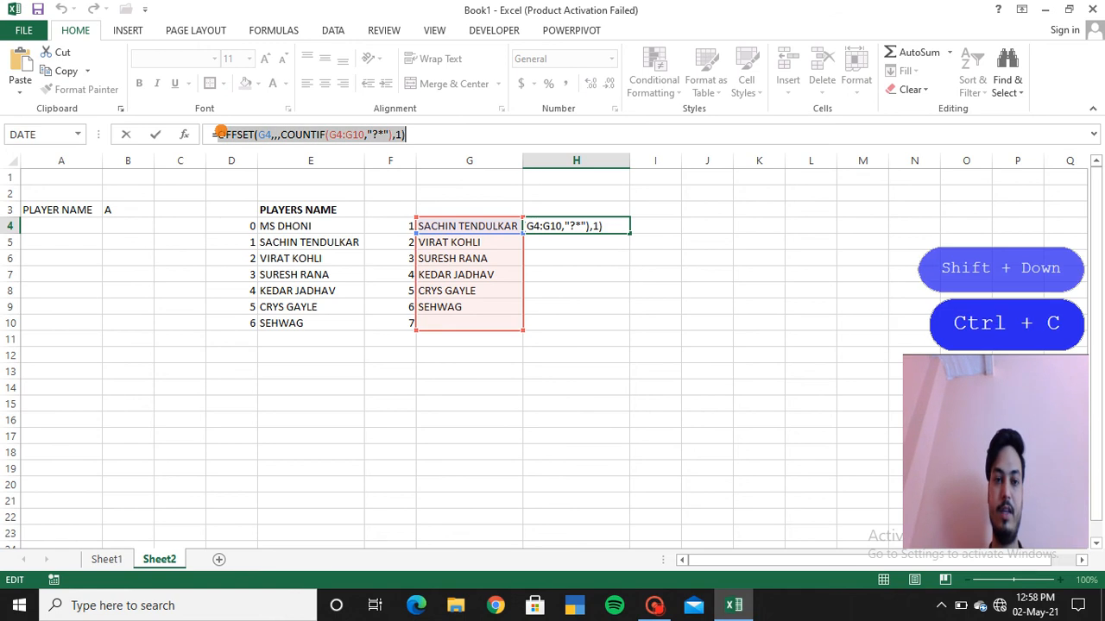
pyautogui.press('Escape')
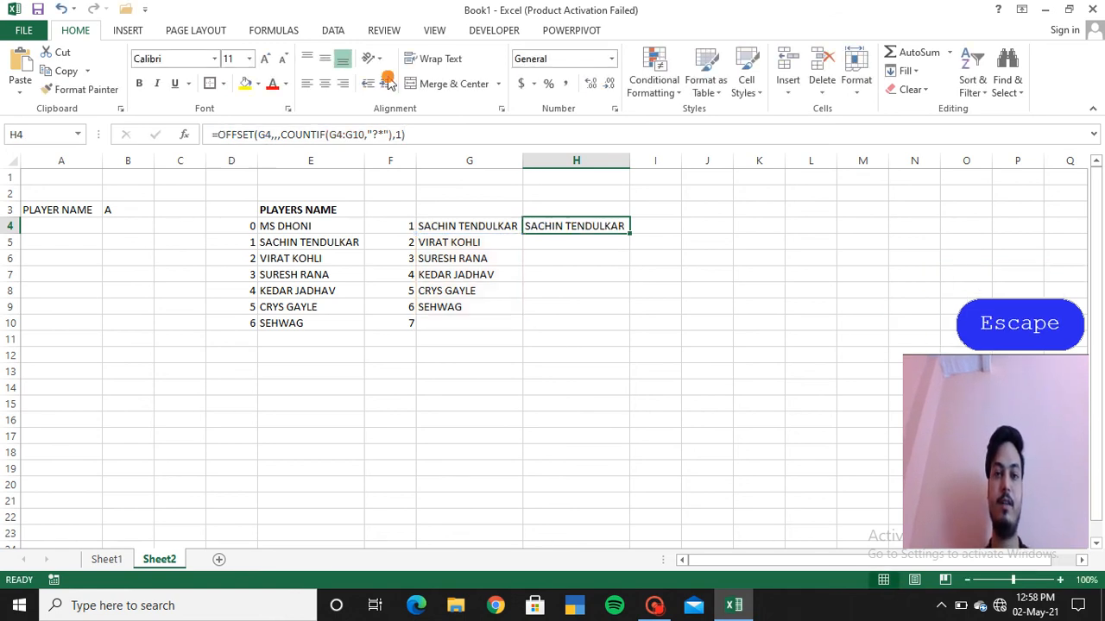
# - Apply List data validation to cell B3 with the source =OFFSET(G4,,,COUNTIF(G4:G10,"?*"),1), using the copied formula text
pyautogui.click(120, 209)
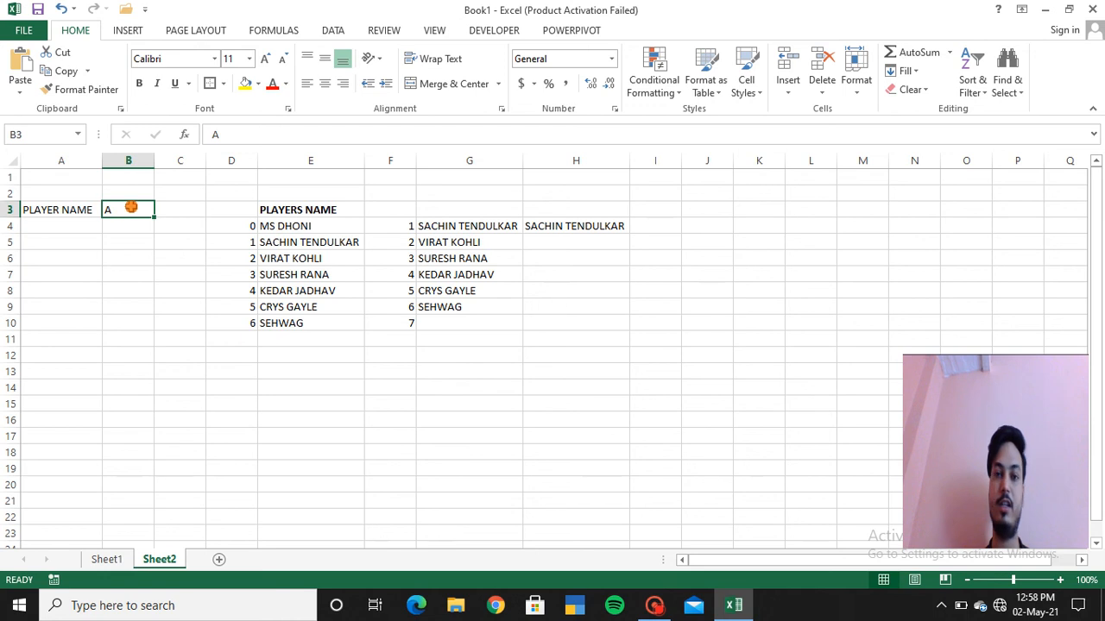
pyautogui.click(333, 31)
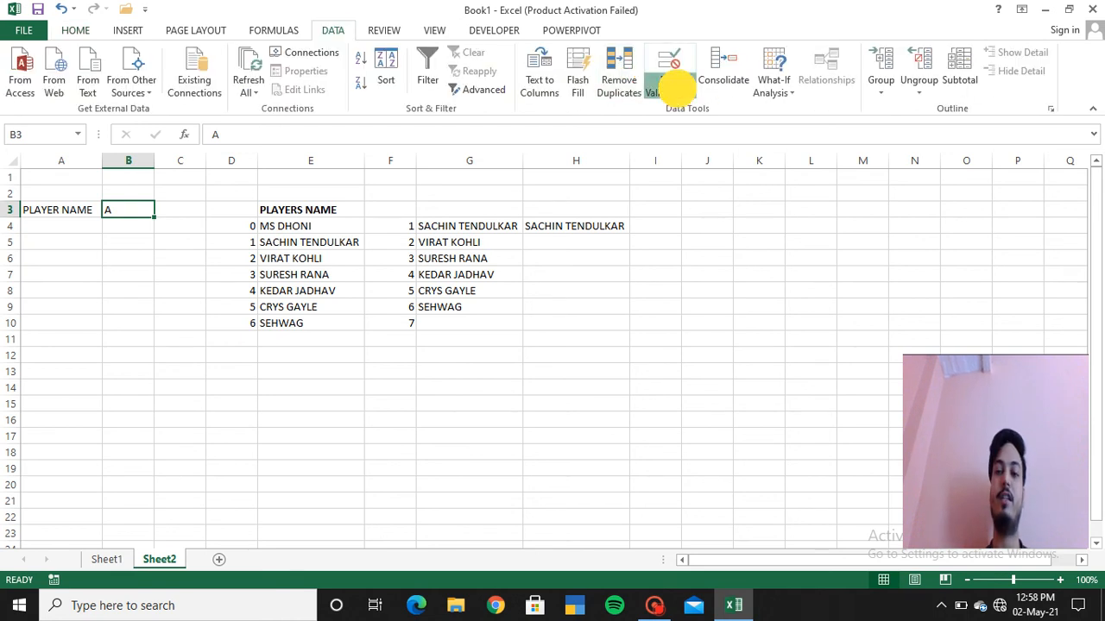
pyautogui.click(677, 93)
pyautogui.click(697, 110)
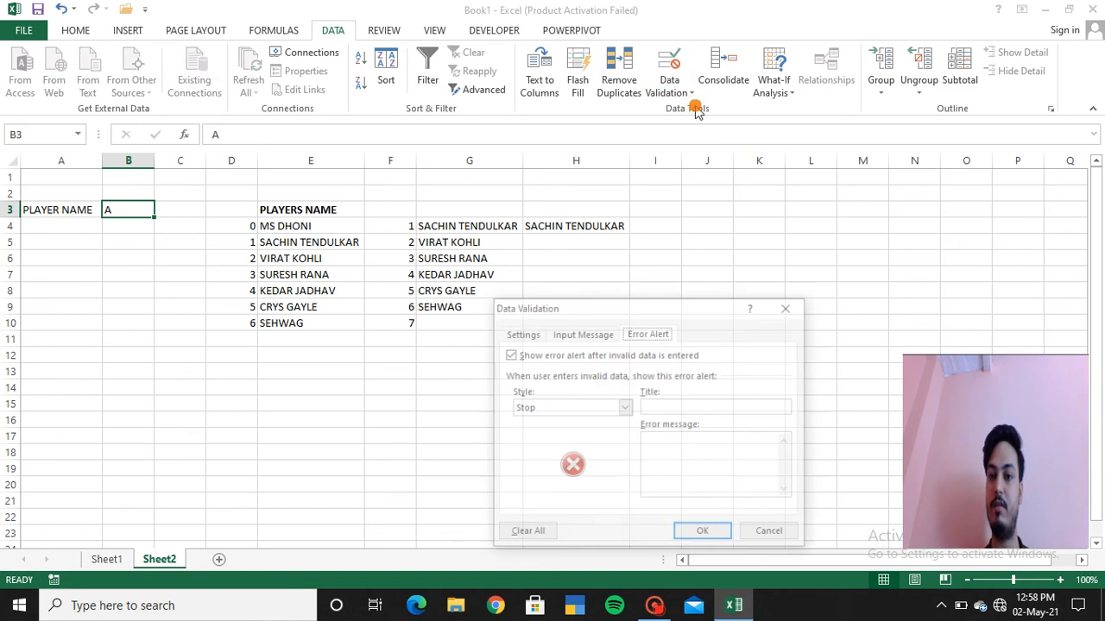
pyautogui.click(524, 334)
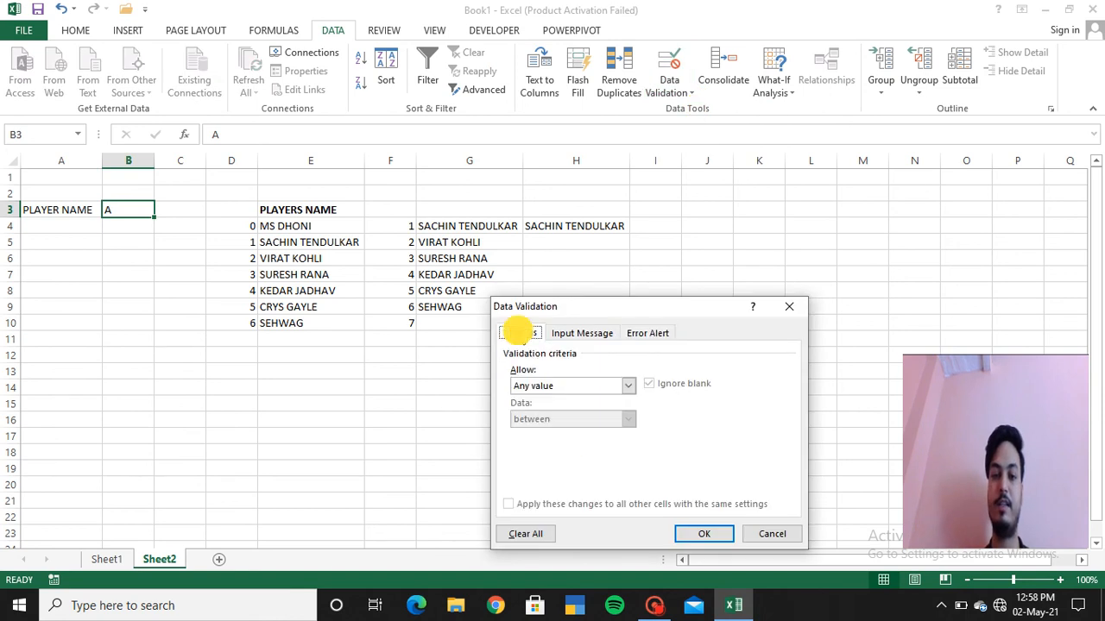
pyautogui.click(626, 386)
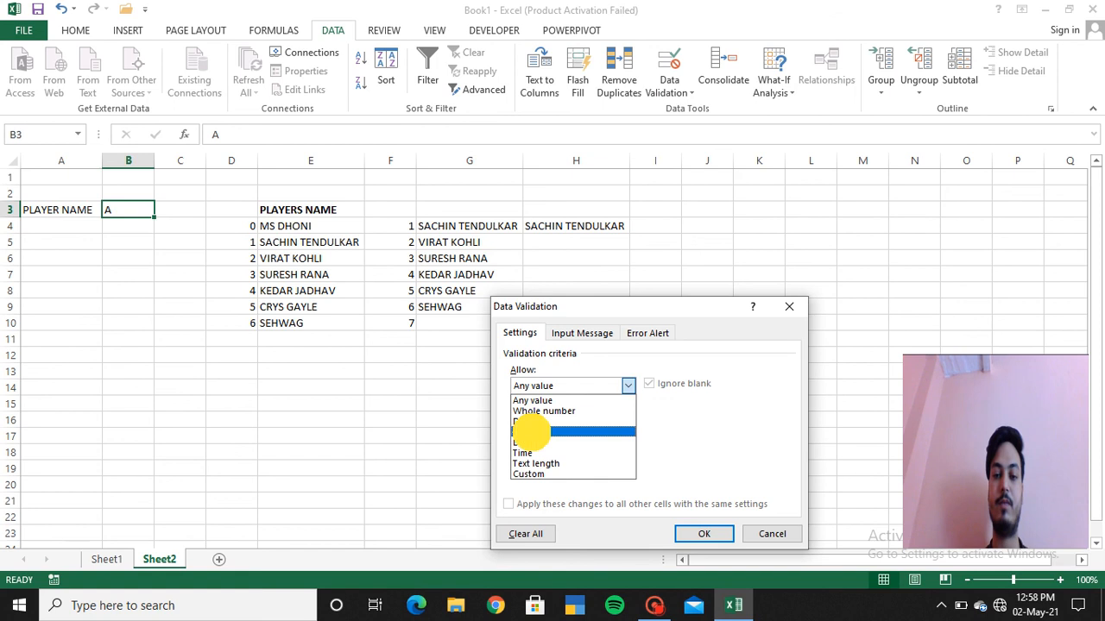
pyautogui.click(531, 433)
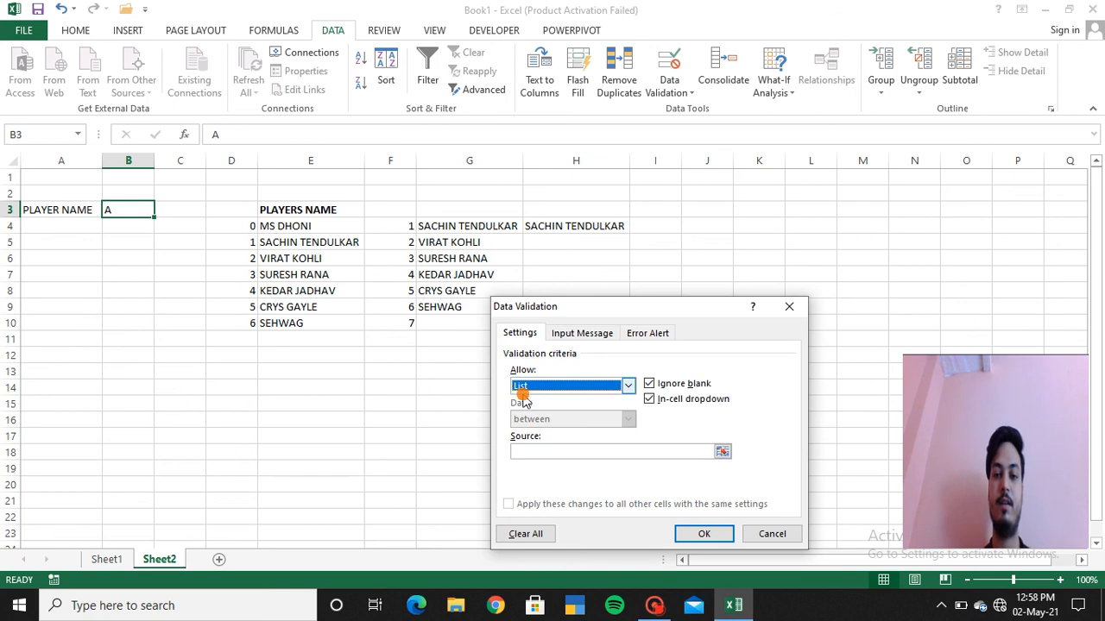
pyautogui.click(545, 453)
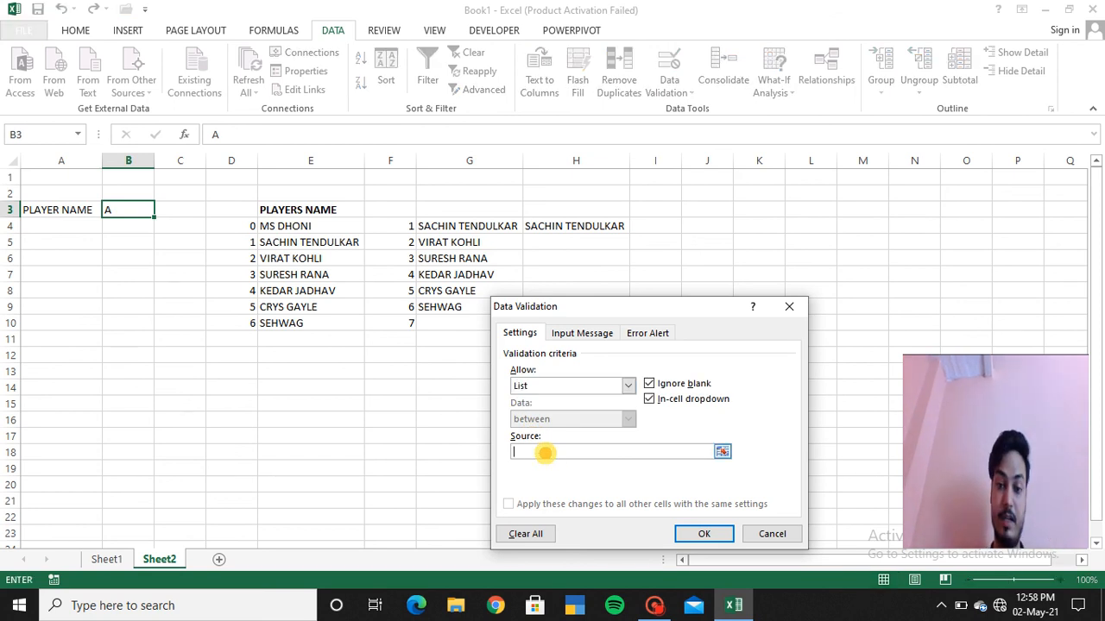
pyautogui.write('=')
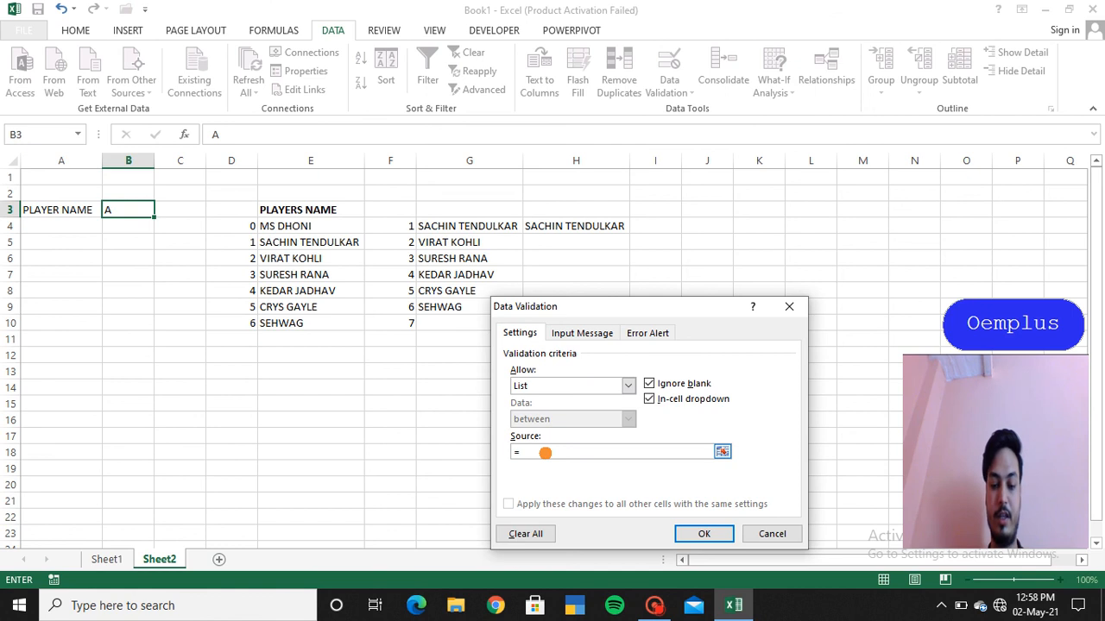
pyautogui.hotkey('ctrl', 'v')
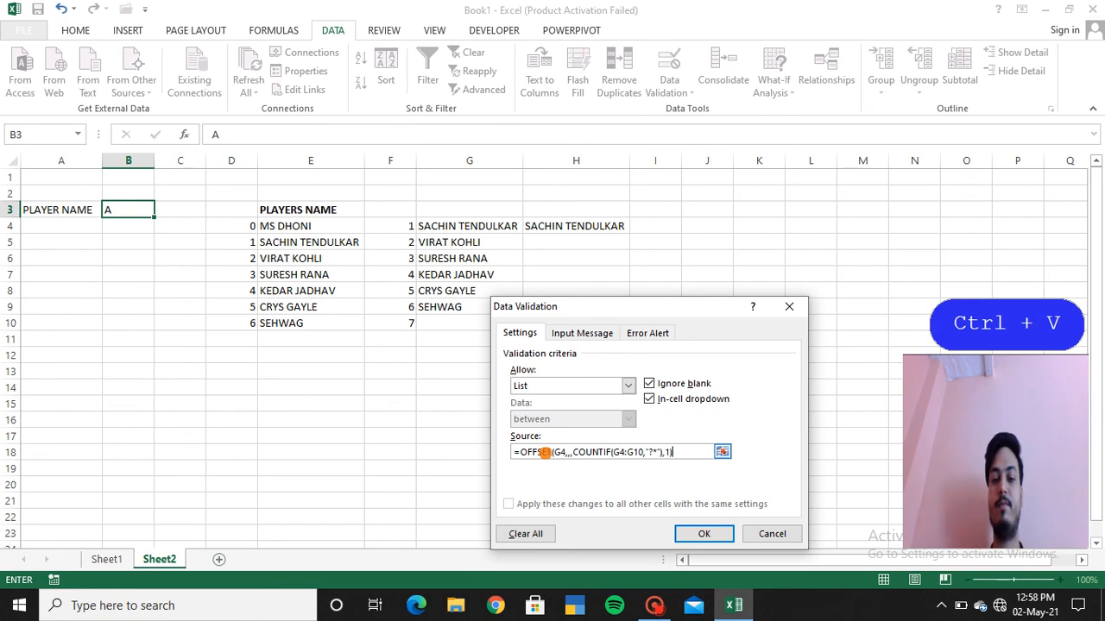
pyautogui.click(699, 534)
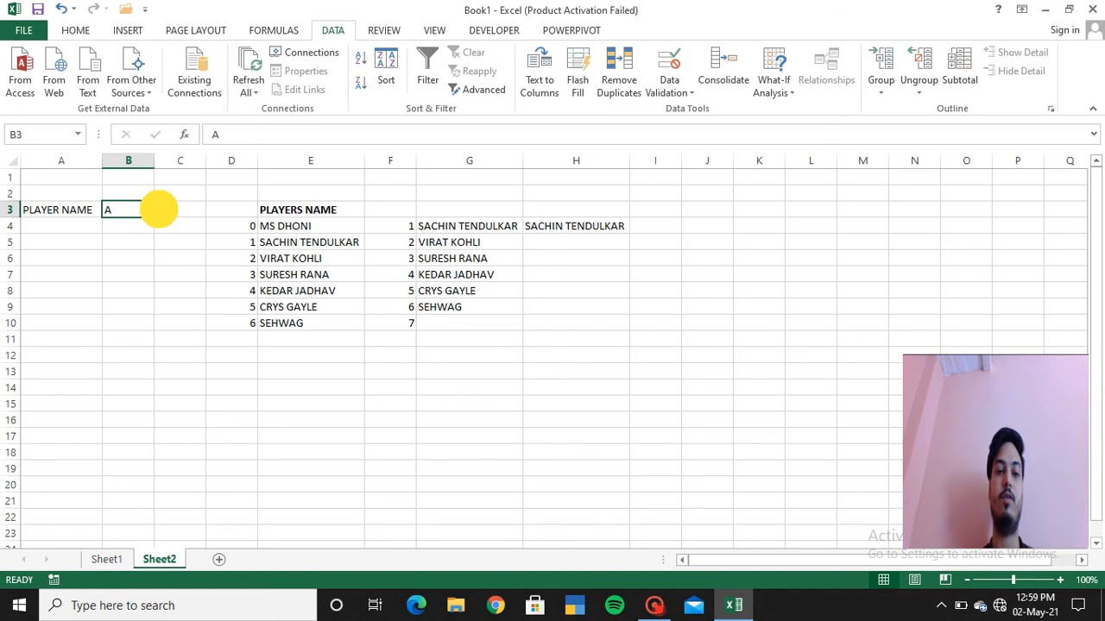
# - View the names offered by B3's drop-down list and try entering S as the search letter
pyautogui.click(161, 211)
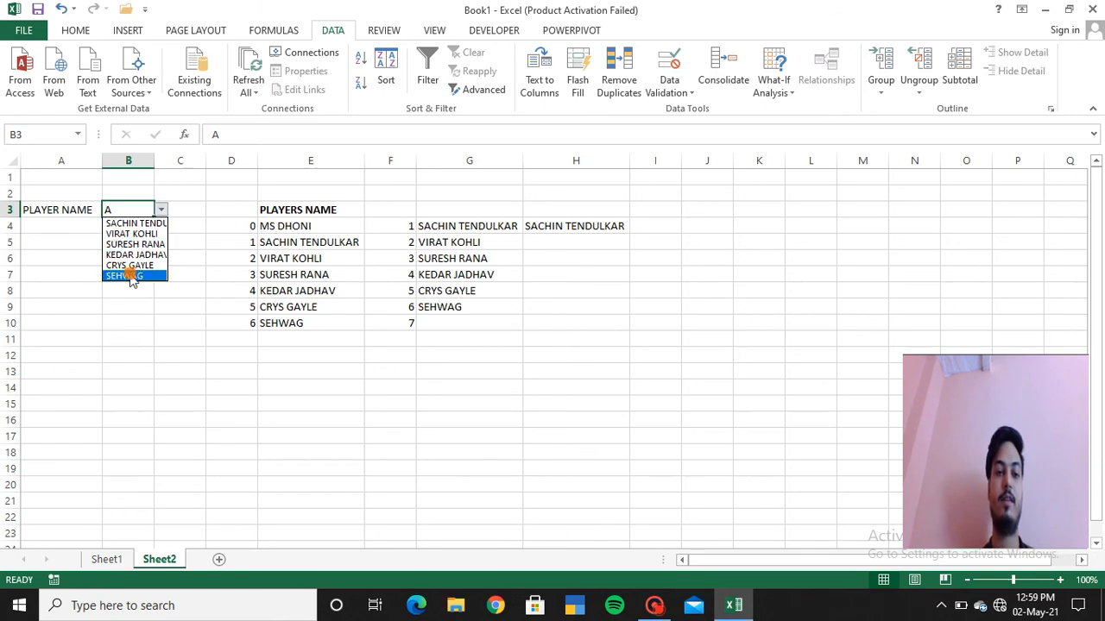
pyautogui.click(131, 306)
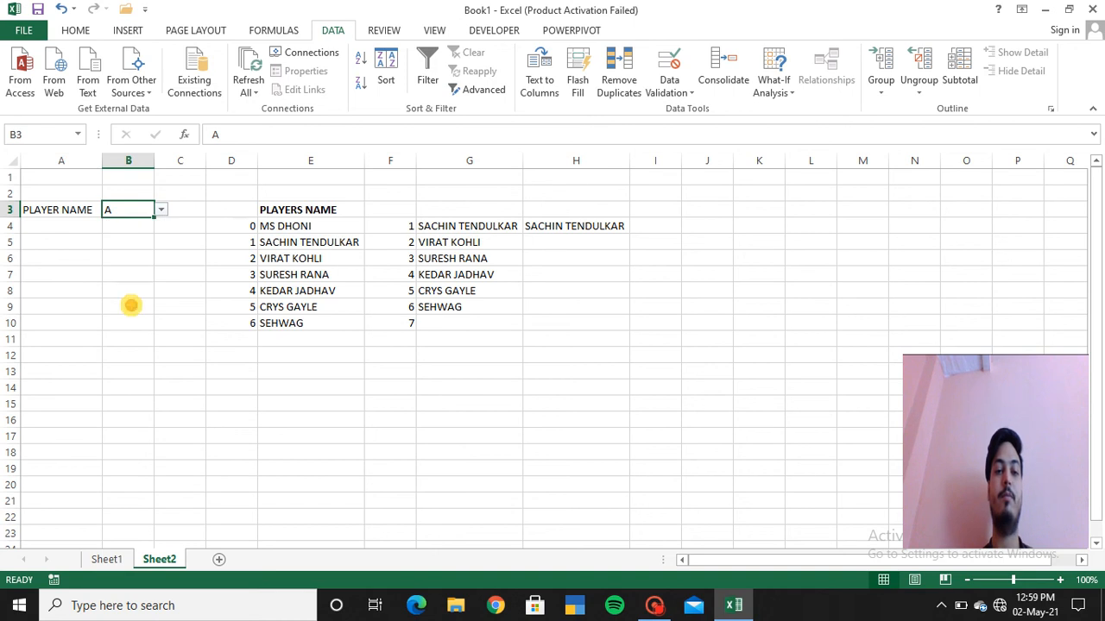
pyautogui.click(125, 209)
pyautogui.write('S')
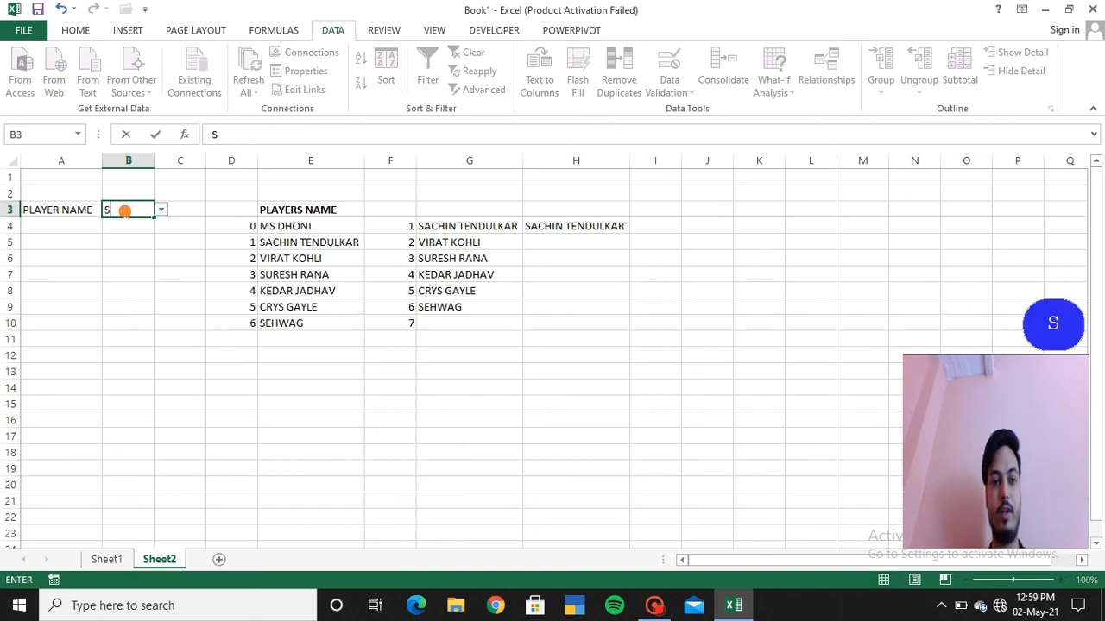
pyautogui.press('Return')
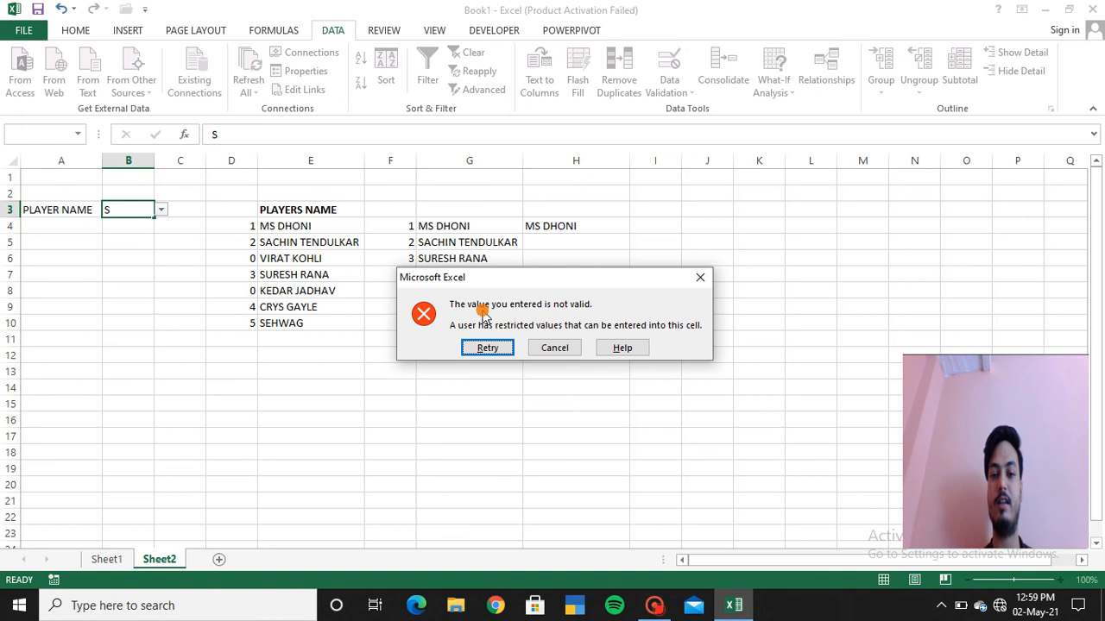
pyautogui.click(556, 347)
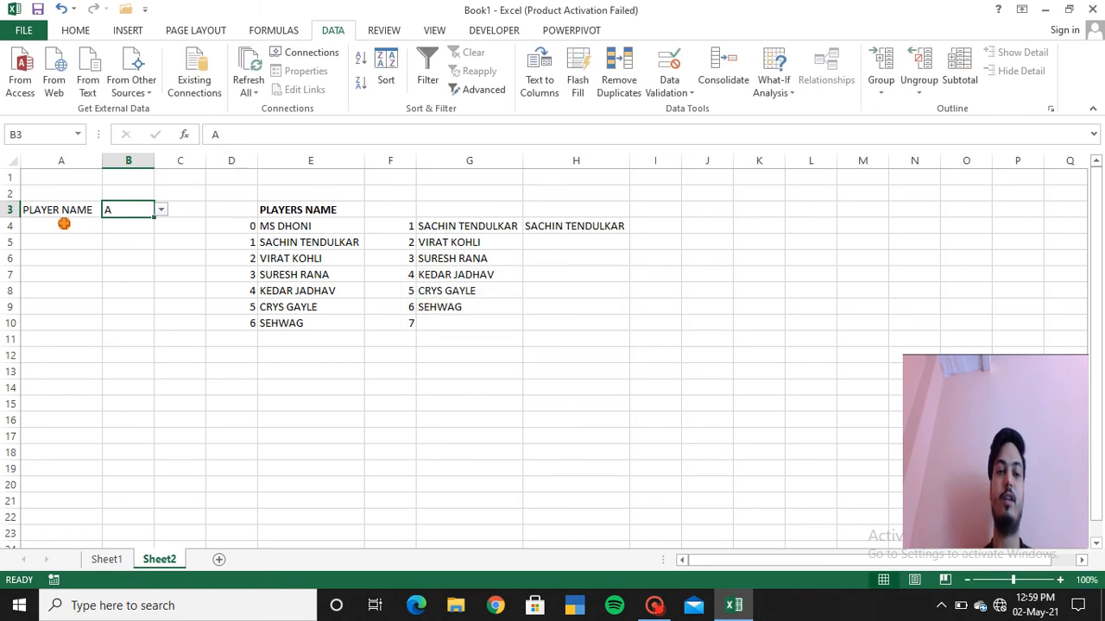
# - Turn off the error alert for invalid data in cell B3's data validation
pyautogui.click(678, 91)
pyautogui.click(699, 110)
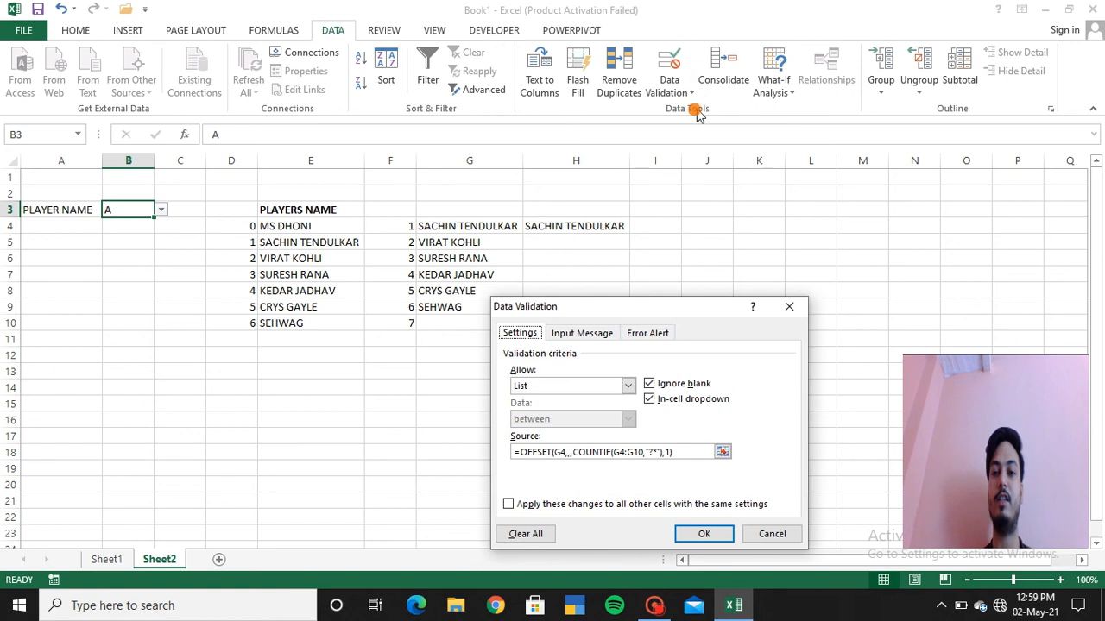
pyautogui.click(643, 333)
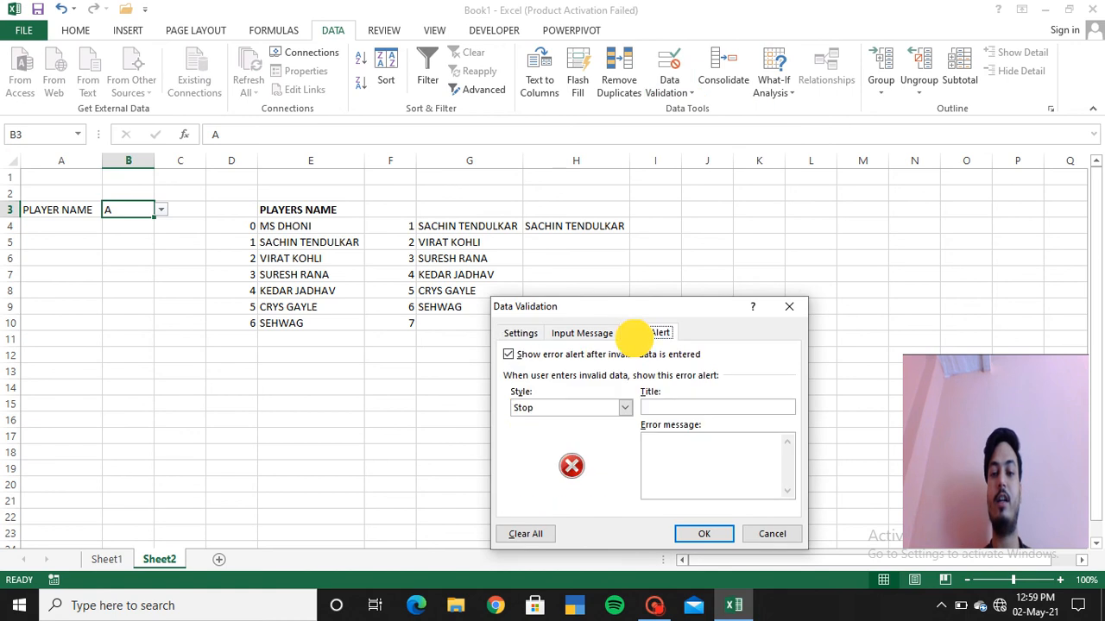
pyautogui.click(509, 355)
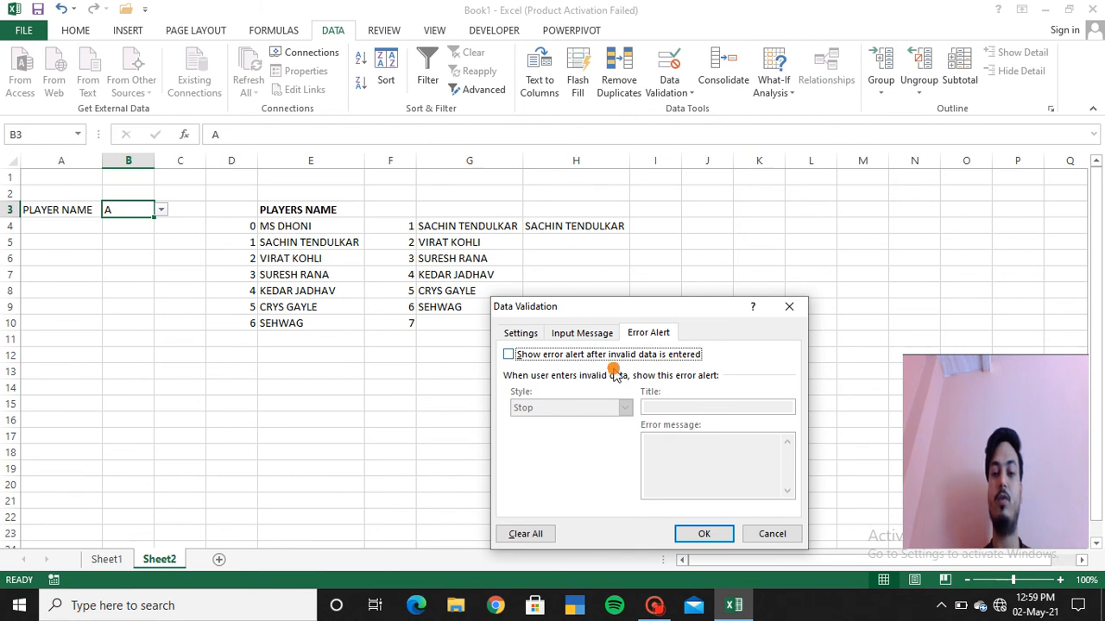
pyautogui.click(706, 535)
# - Test the searchable drop-down in B3 with the letters S and R, viewing the list for each
pyautogui.write('S')
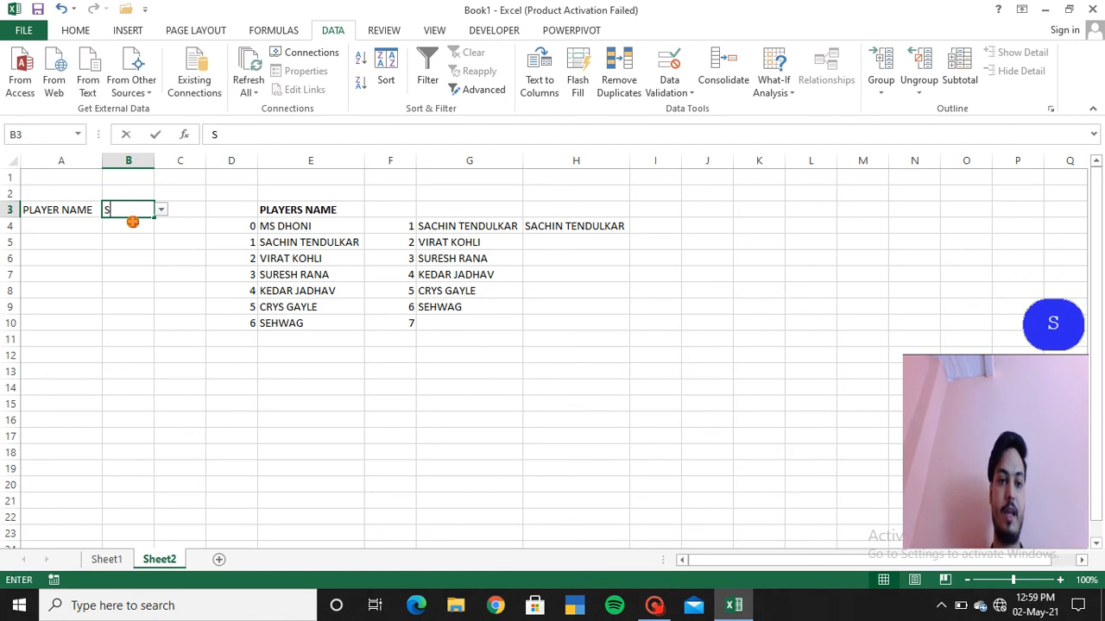
pyautogui.click(160, 211)
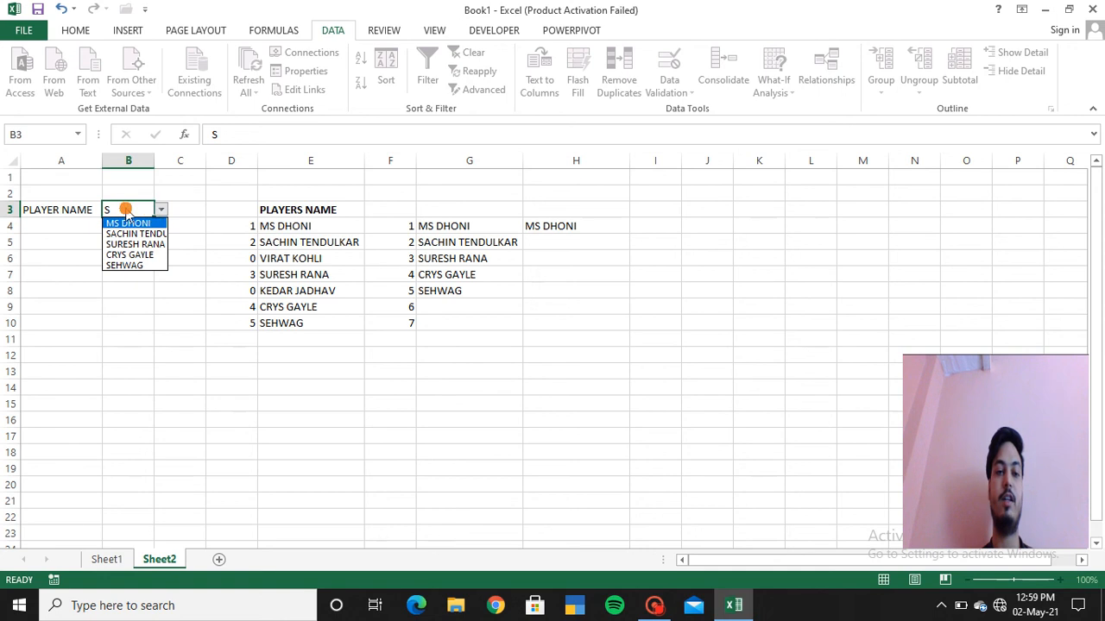
pyautogui.click(126, 210)
pyautogui.write('R')
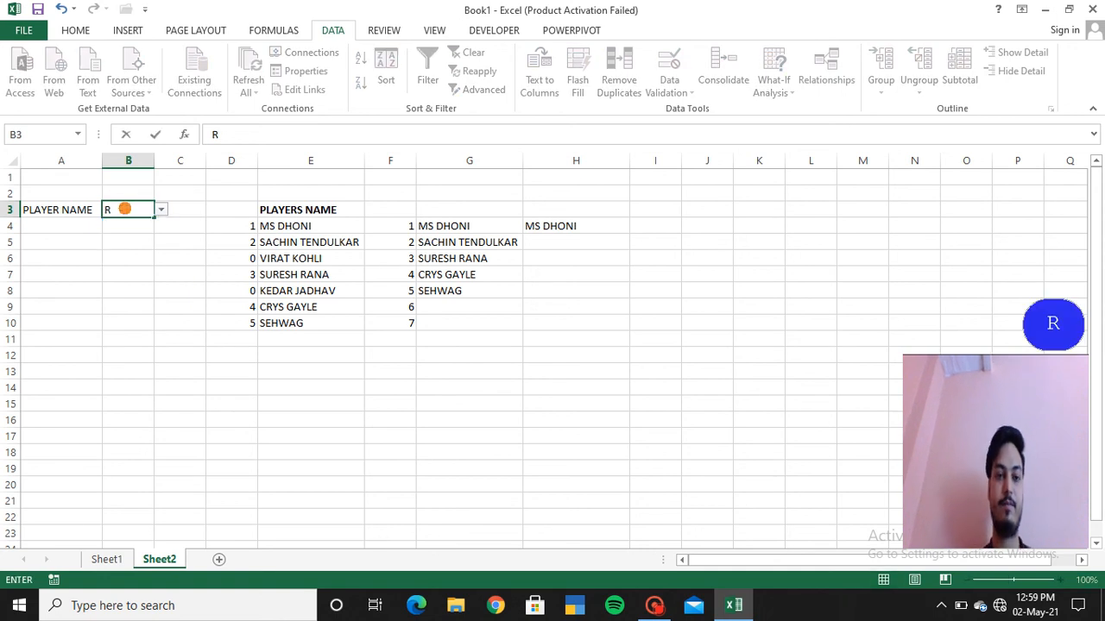
pyautogui.click(162, 209)
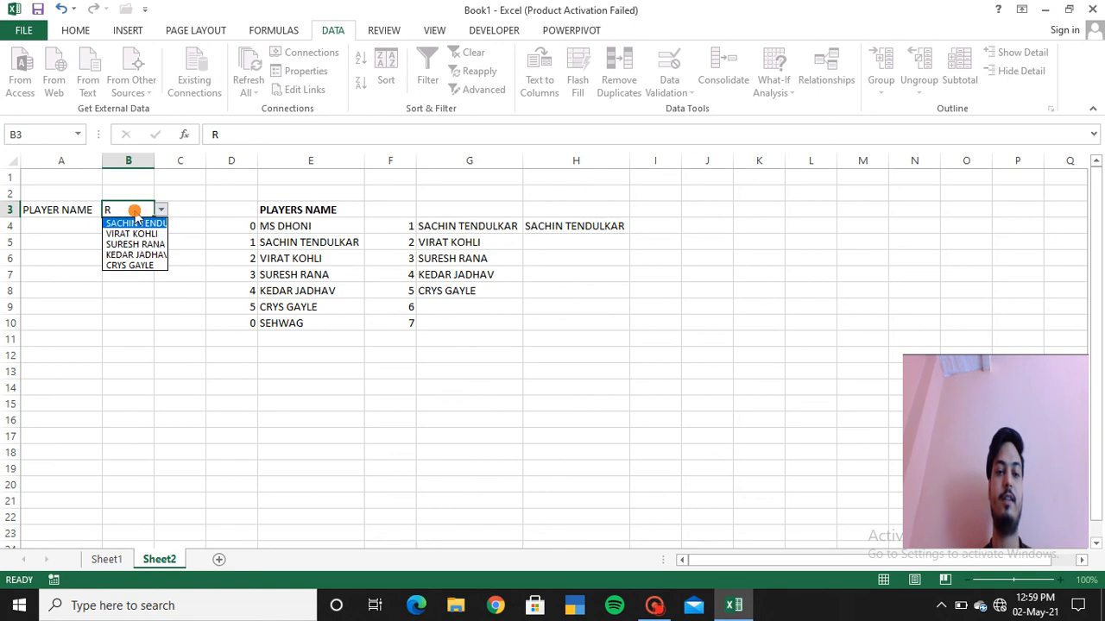
# - Enter M as the search letter in B3 and choose MS DHONI from the filtered drop-down list
pyautogui.click(134, 213)
pyautogui.write('M')
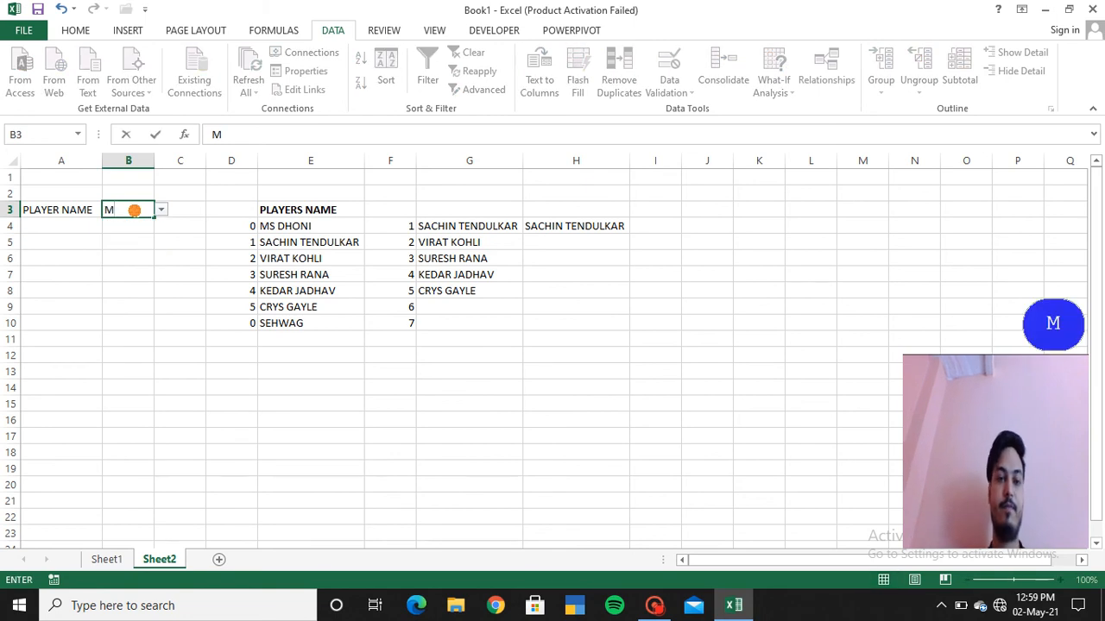
pyautogui.click(162, 211)
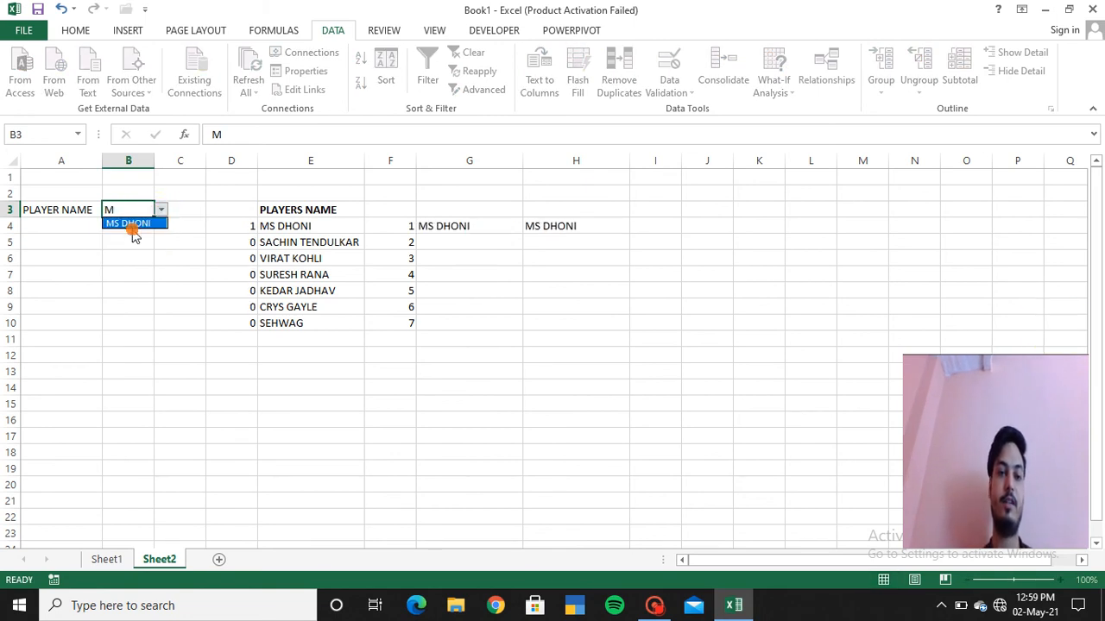
pyautogui.click(136, 226)
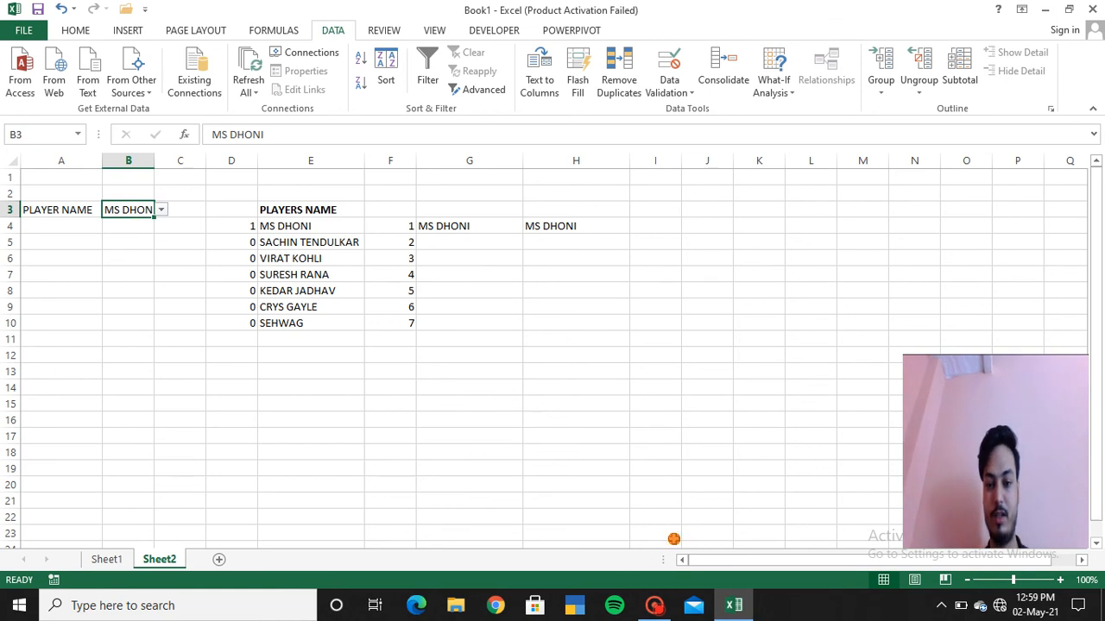
pyautogui.moveTo(655, 610)
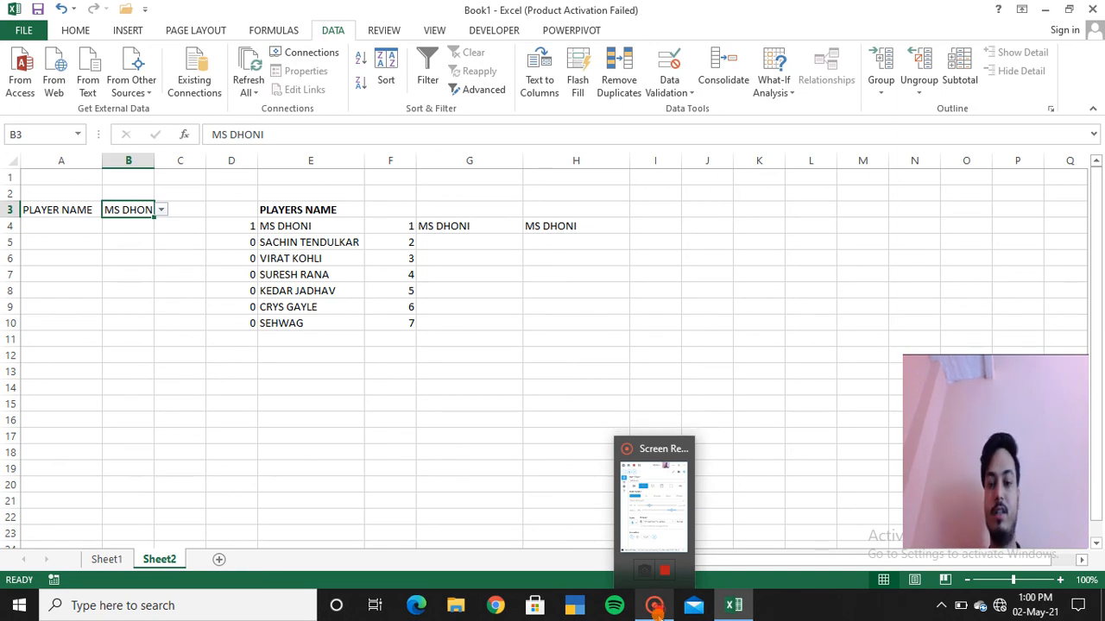
pyautogui.click(655, 608)
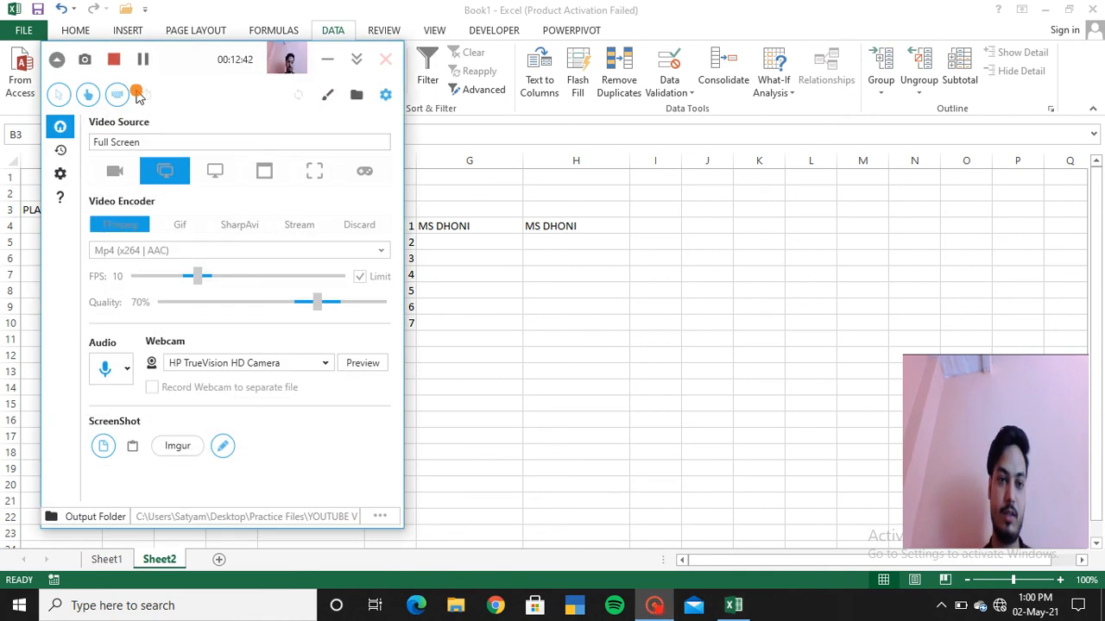